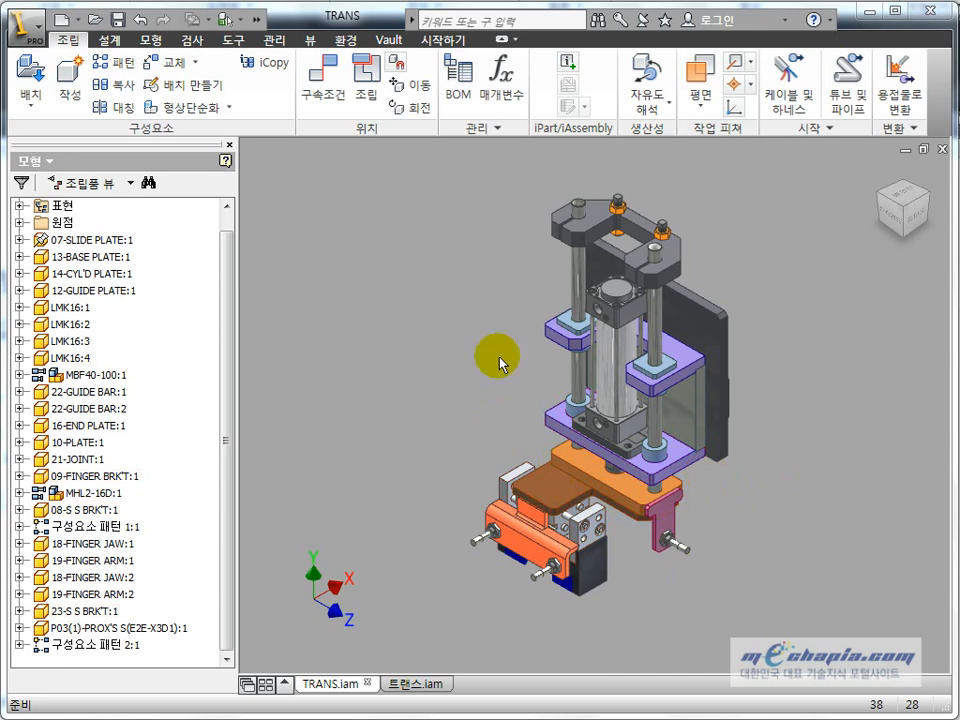
# Examine the MBF40-100 cylinder, the MHL2-16D gripper and the 14-CYL'D PLATE in the assembly.
pyautogui.click(100, 376)
pyautogui.click(89, 492)
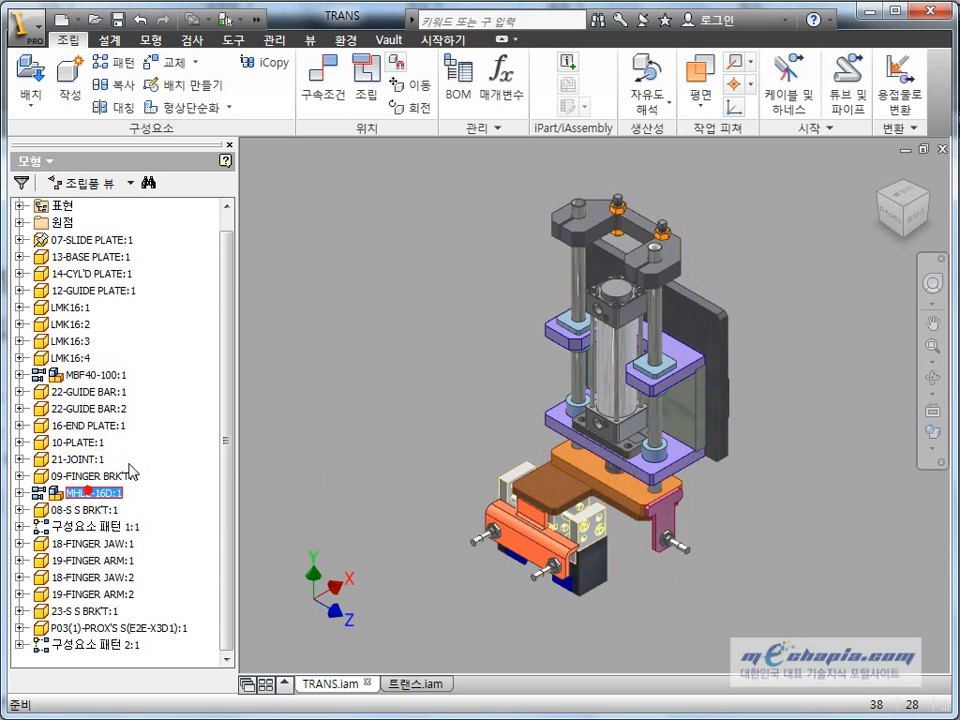
pyautogui.click(415, 365)
pyautogui.moveTo(619, 491)
pyautogui.mouseDown()
pyautogui.moveTo(621, 574)
pyautogui.moveTo(626, 410)
pyautogui.moveTo(632, 562)
pyautogui.moveTo(627, 509)
pyautogui.moveTo(620, 528)
pyautogui.moveTo(632, 503)
pyautogui.mouseUp()
pyautogui.click(457, 491)
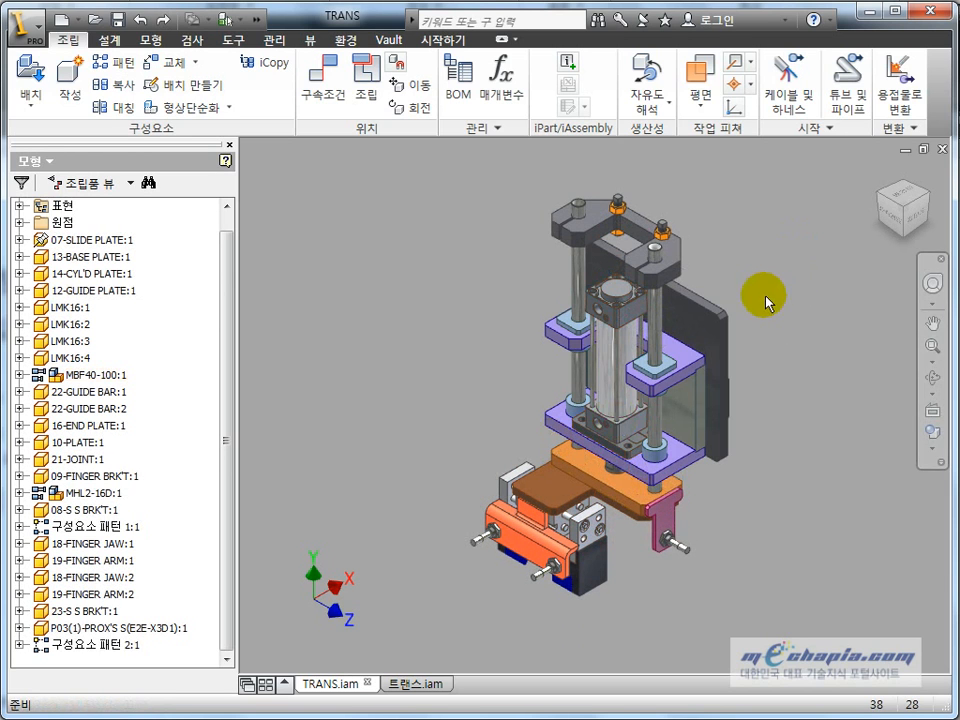
pyautogui.click(890, 218)
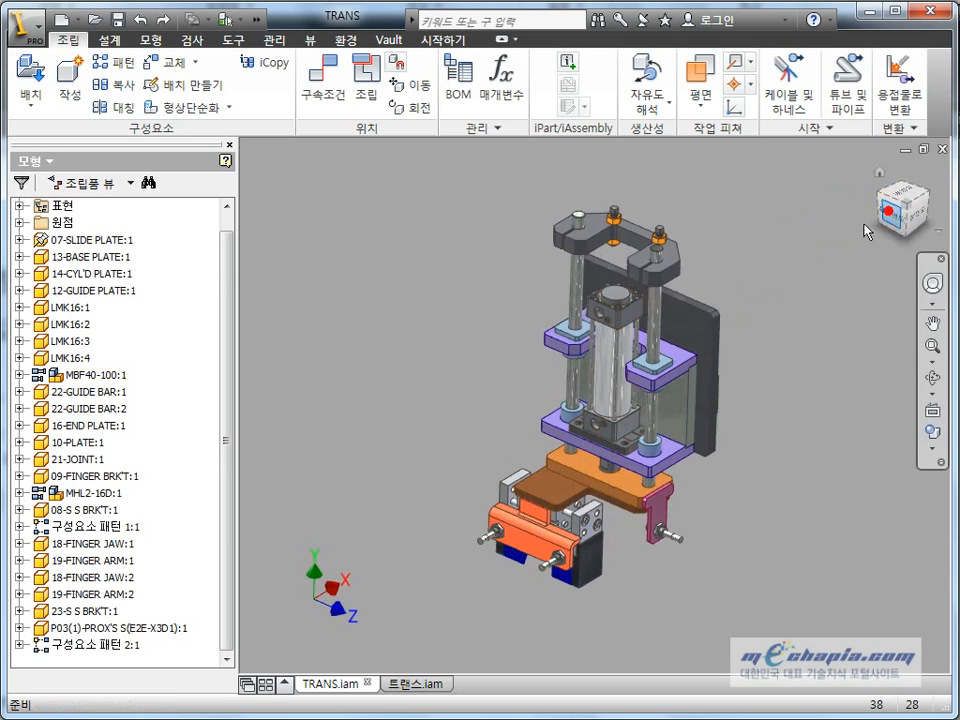
pyautogui.moveTo(673, 402); pyautogui.dragTo(666, 482, button='middle')
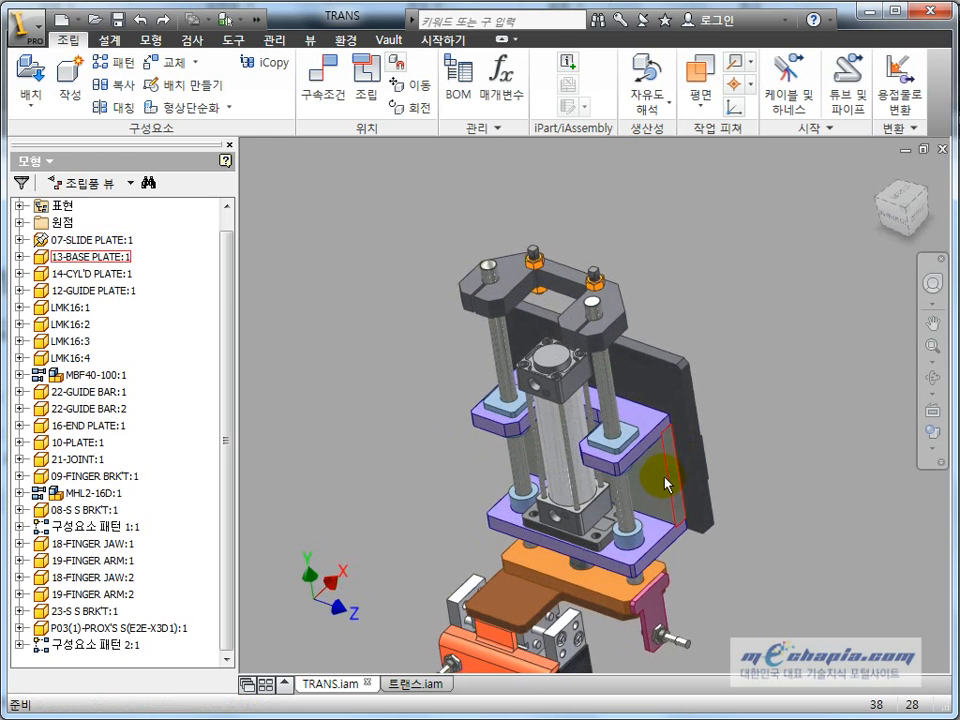
pyautogui.click(633, 423)
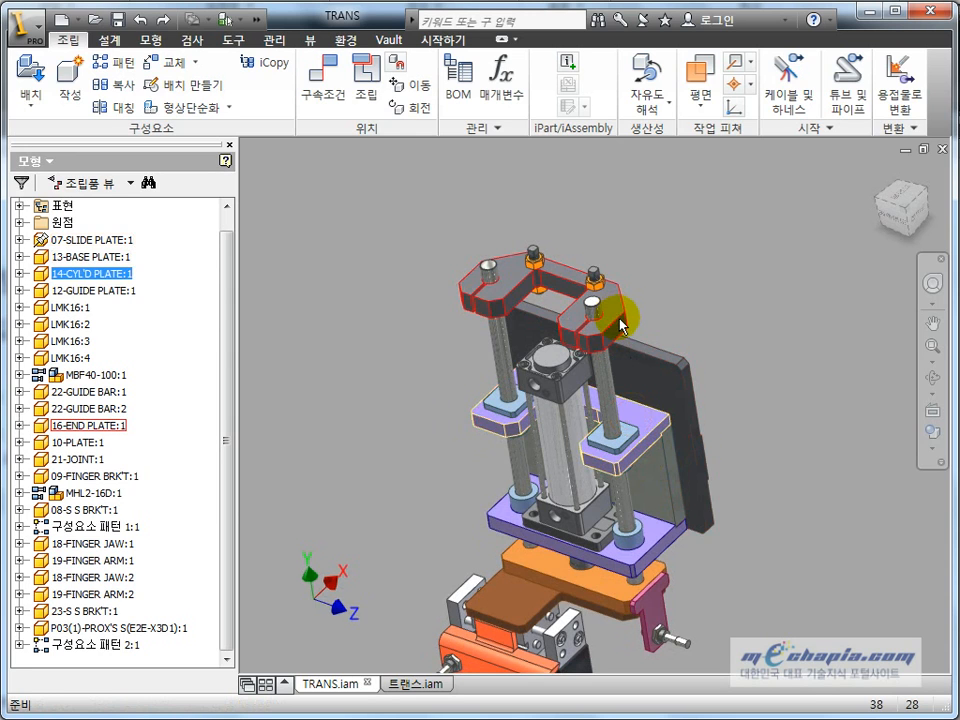
pyautogui.click(767, 392)
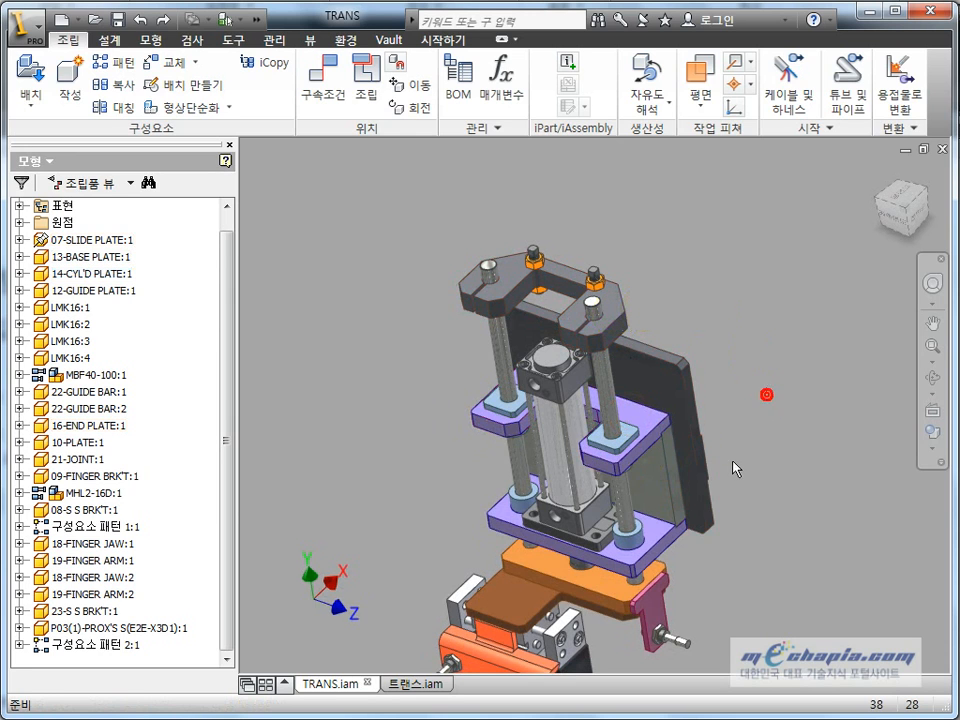
pyautogui.keyDown('shift'); pyautogui.moveTo(731, 467); pyautogui.dragTo(804, 272, button='middle'); pyautogui.keyUp('shift')
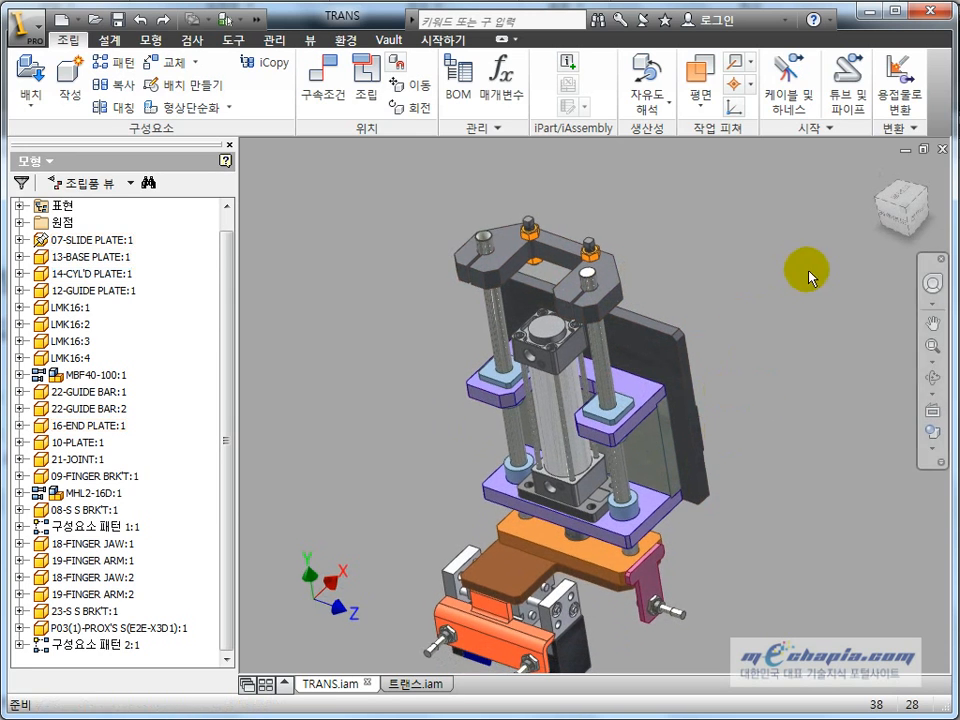
# Examine the MBF40-100 cylinder in the left view, and inspect the 16-END PLATE above the cylinder plate at an angle.
pyautogui.click(897, 228)
pyautogui.scroll(4, 660, 355)
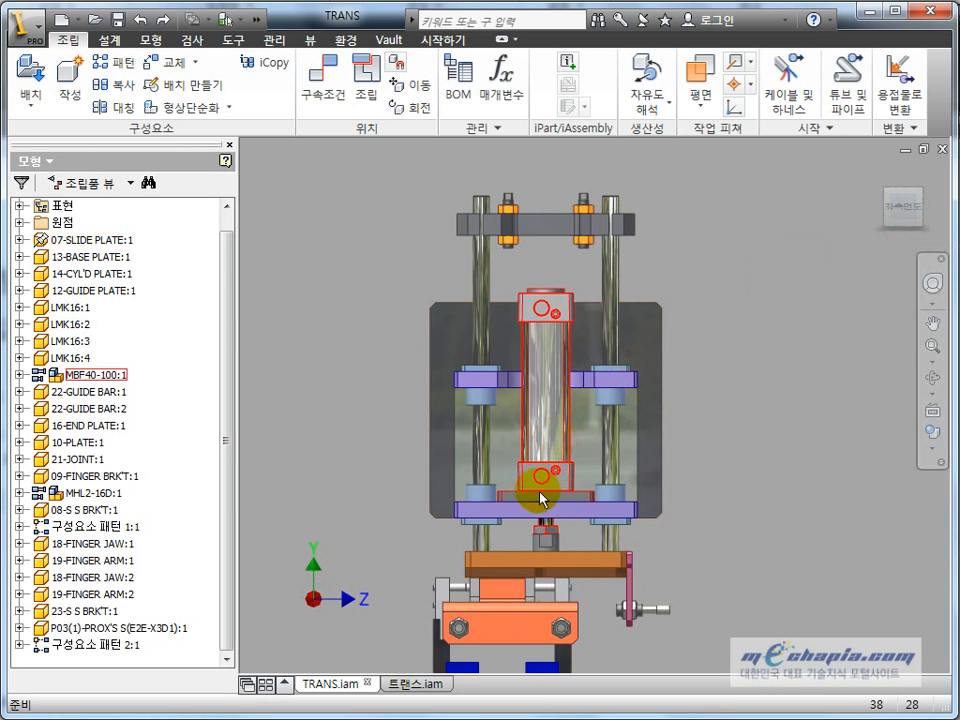
pyautogui.moveTo(545, 529); pyautogui.dragTo(536, 492)
pyautogui.click(772, 493)
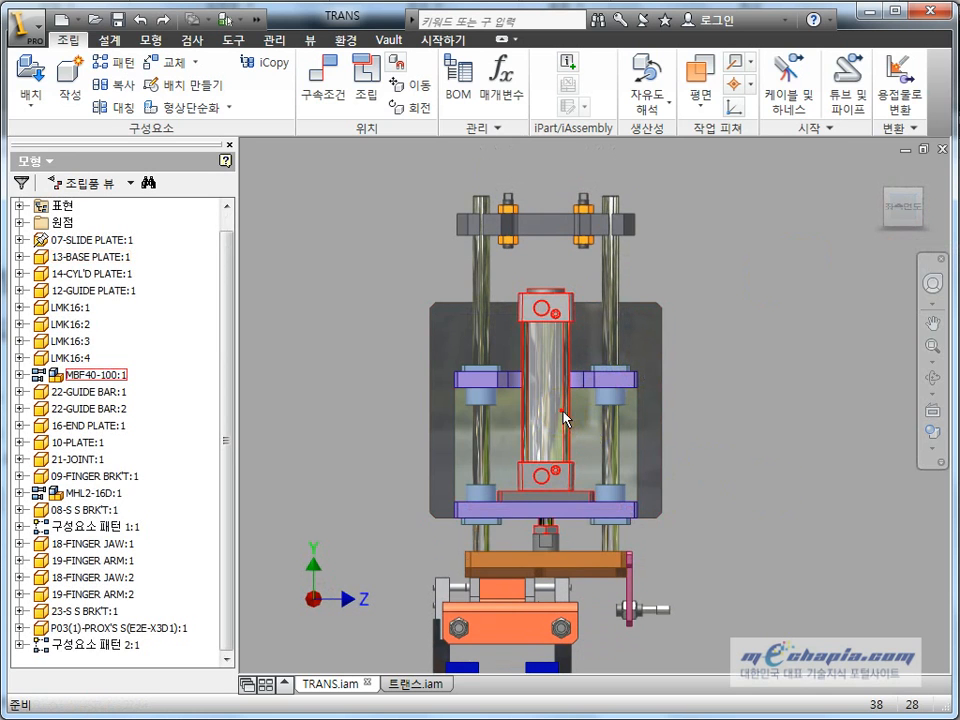
pyautogui.click(78, 375)
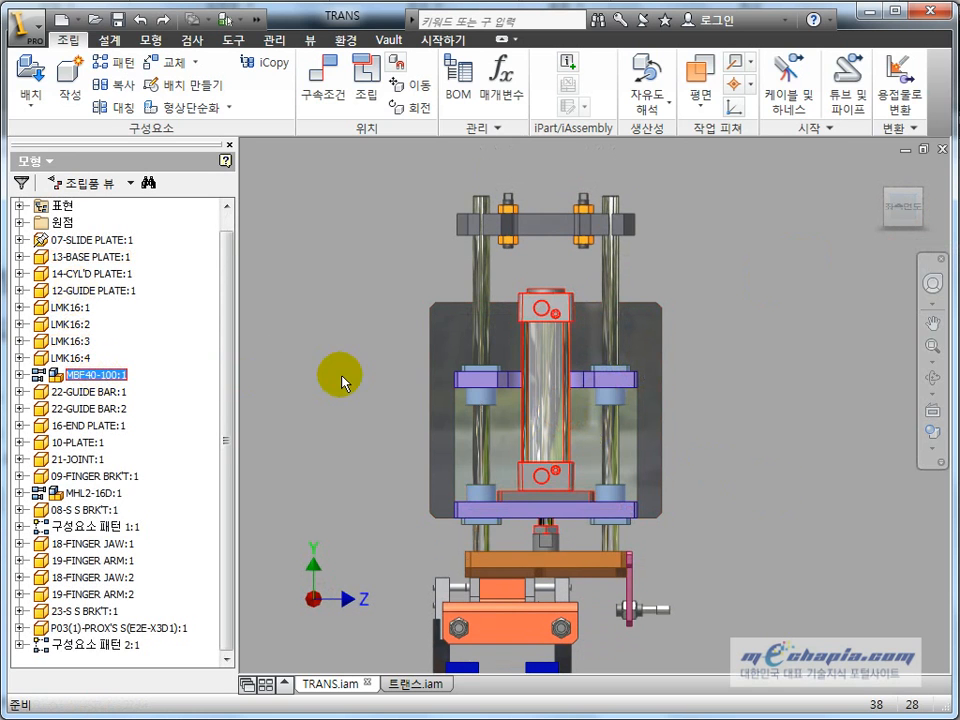
pyautogui.keyDown('shift'); pyautogui.moveTo(341, 383); pyautogui.dragTo(561, 439, button='middle'); pyautogui.keyUp('shift')
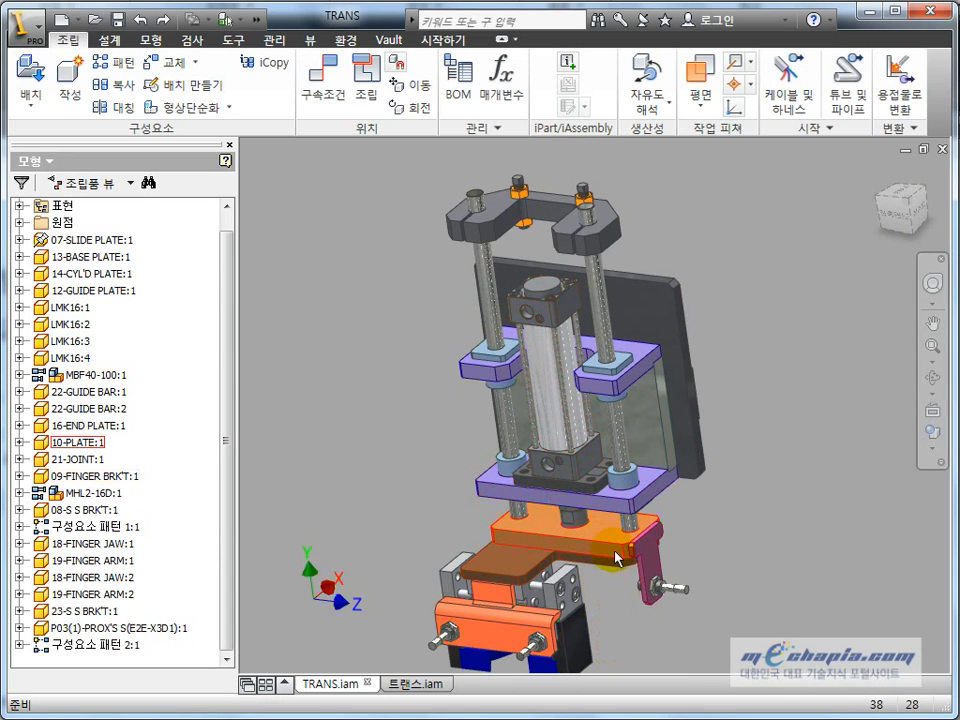
pyautogui.moveTo(681, 484); pyautogui.dragTo(672, 525, button='middle')
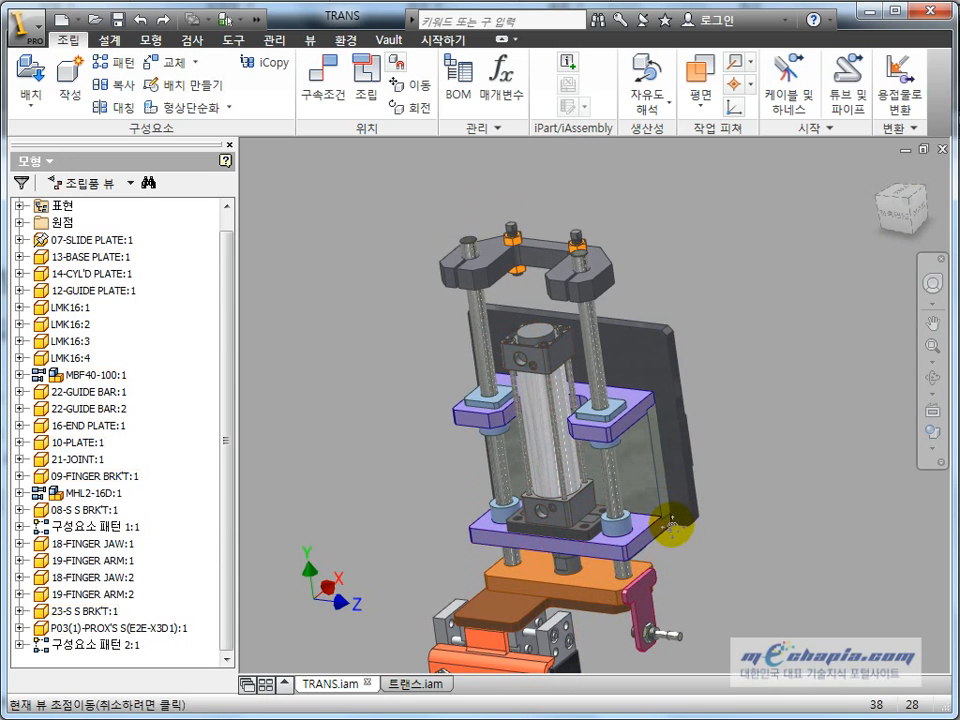
pyautogui.click(582, 295)
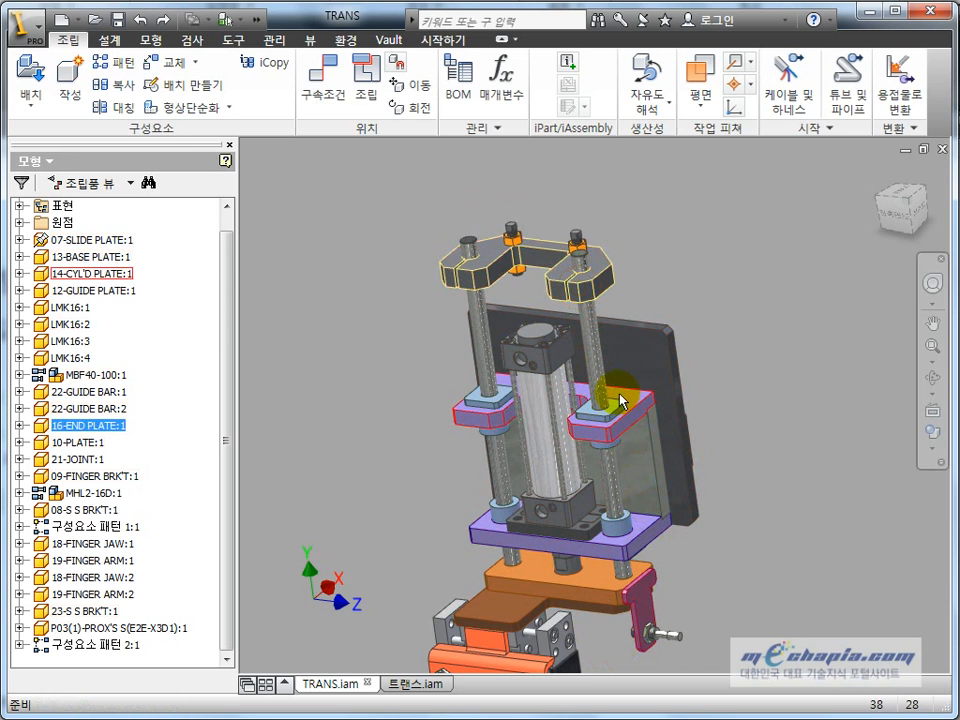
pyautogui.click(746, 264)
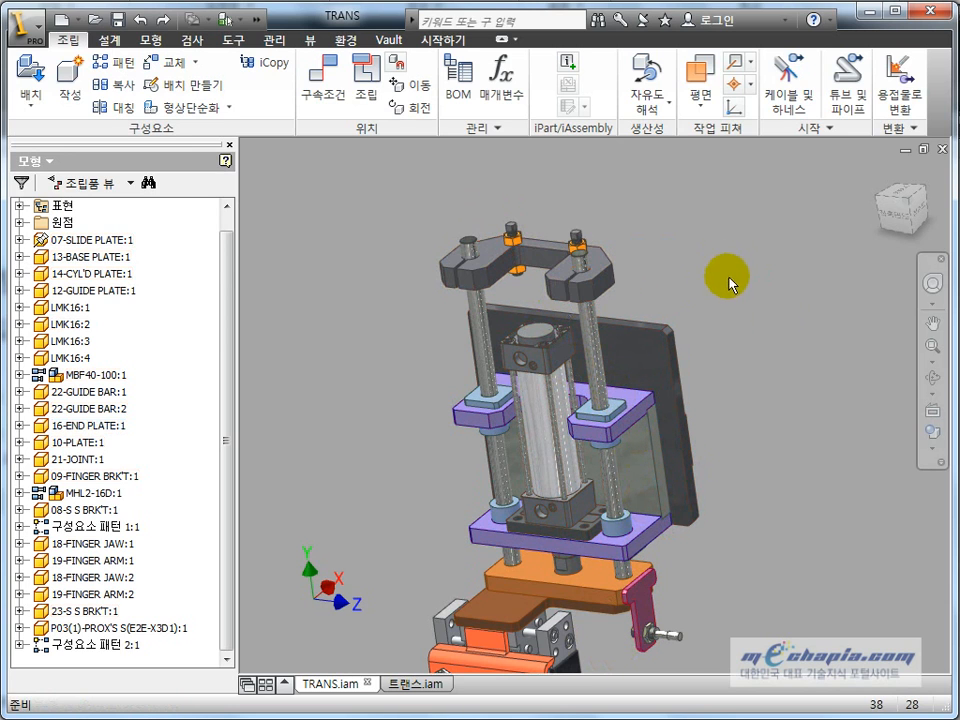
# Try to slide the 16-END PLATE down along the guide bars, and undo the move.
pyautogui.moveTo(836, 360); pyautogui.dragTo(822, 325, button='middle')
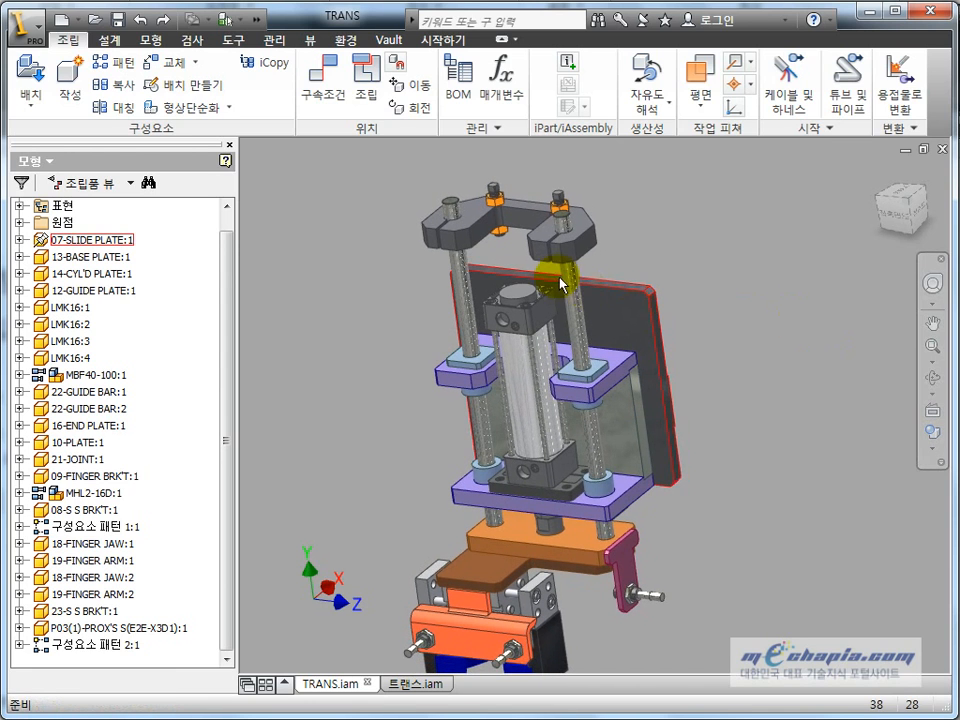
pyautogui.moveTo(562, 259); pyautogui.dragTo(568, 303)
pyautogui.hotkey('ctrl', 'z')
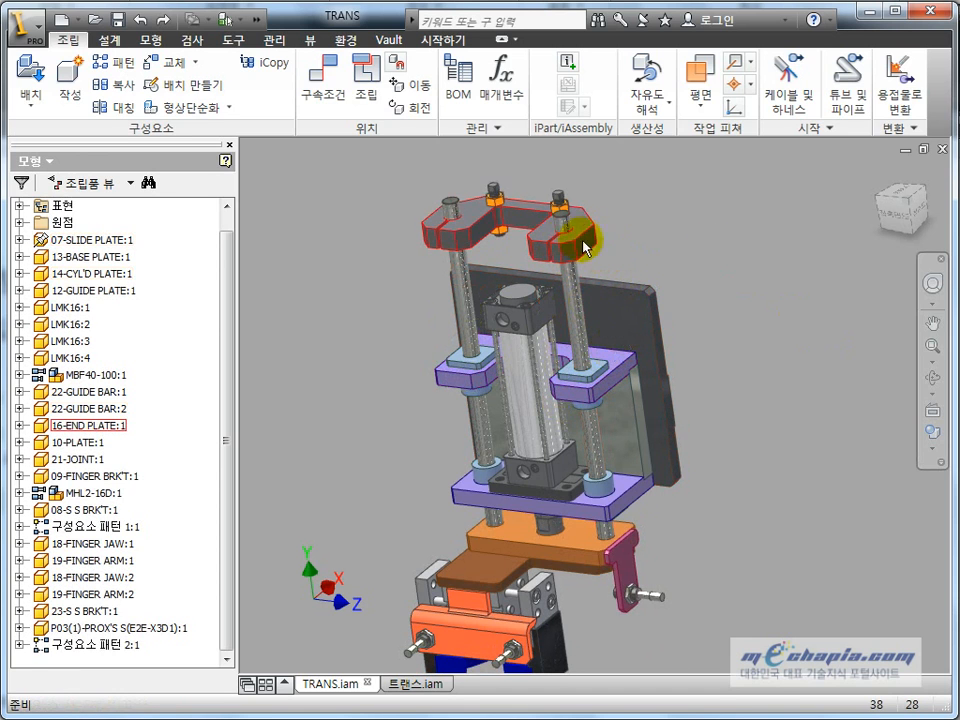
# Add a flush constraint between the top faces of the 14-CYL'D PLATE and 16-END PLATE, using the predicted 146.5 mm offset.
pyautogui.click(325, 80)
pyautogui.click(380, 190)
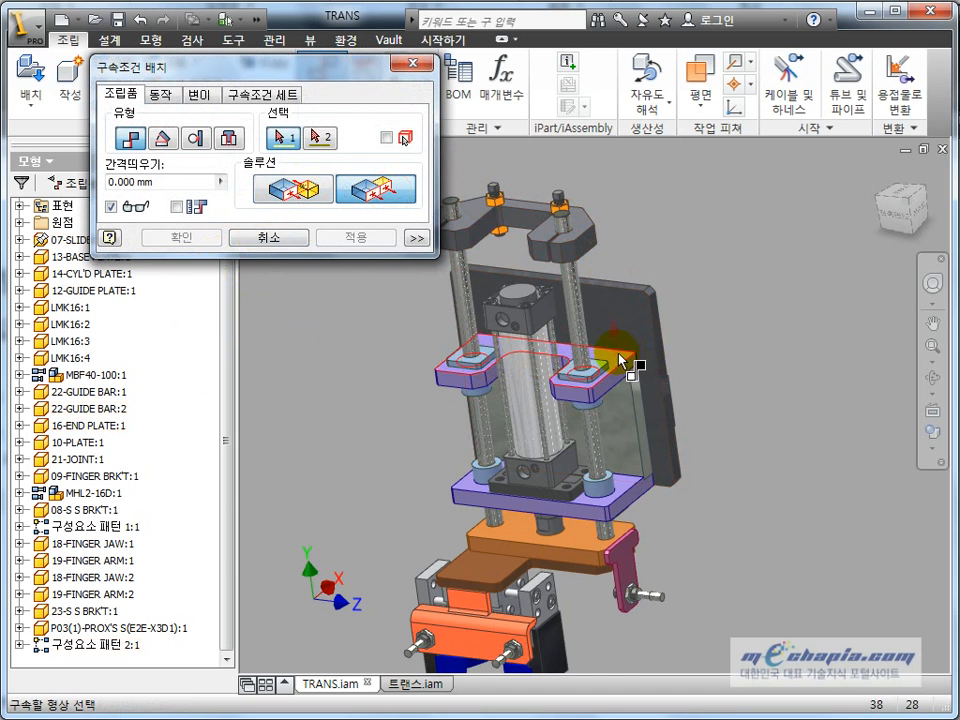
pyautogui.click(177, 207)
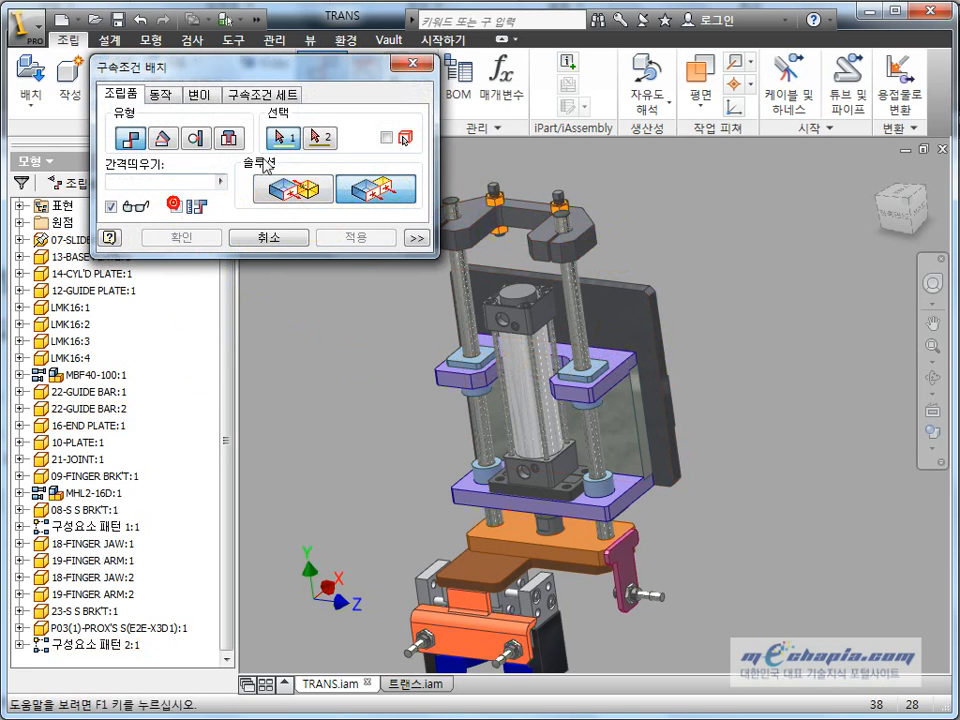
pyautogui.click(622, 368)
pyautogui.click(579, 212)
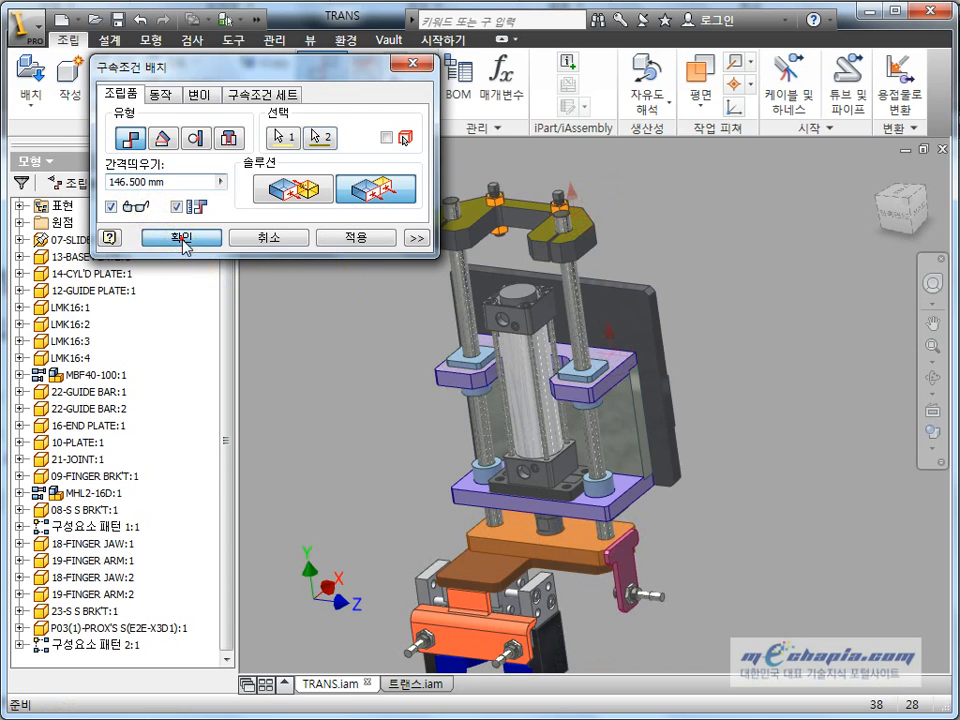
pyautogui.click(183, 238)
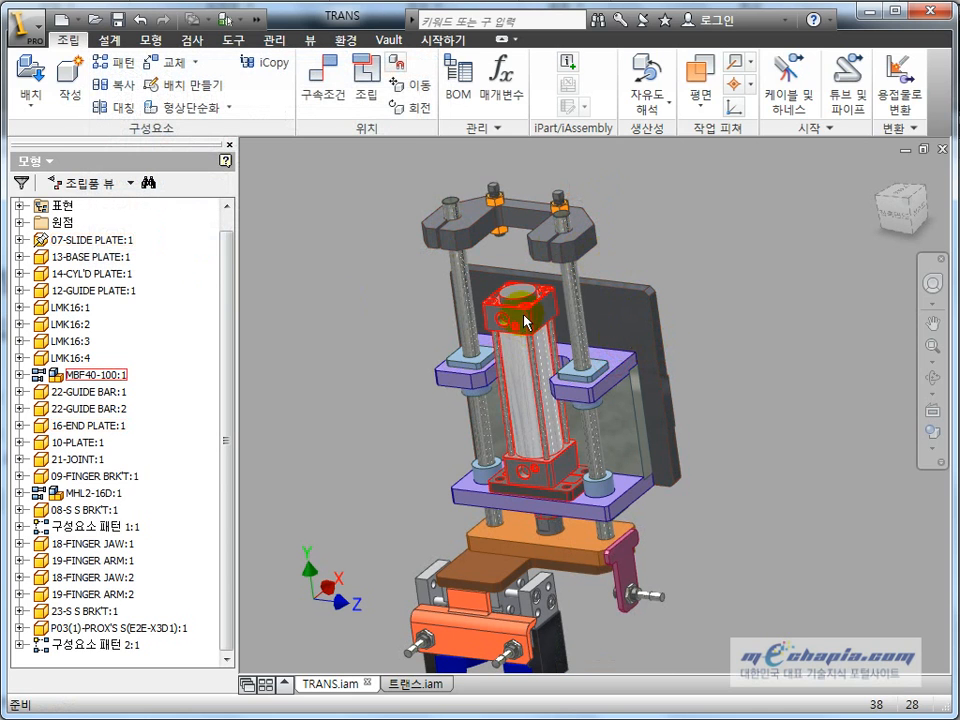
# Expand the 16-END PLATE's constraints and select the 146.5 mm flush constraint to inspect the two faces it links.
pyautogui.click(578, 242)
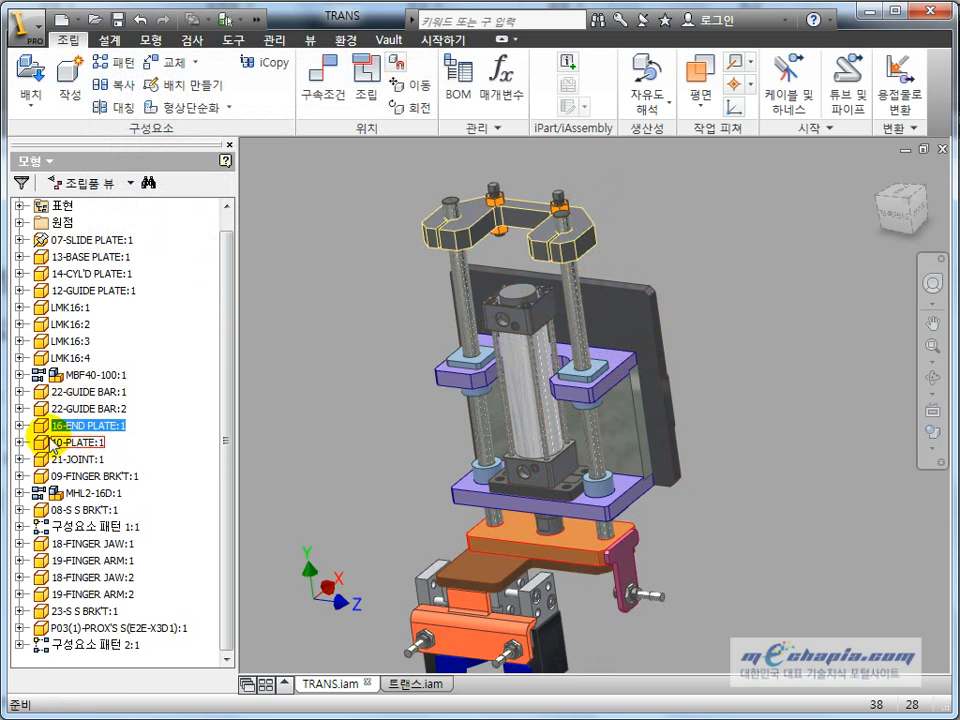
pyautogui.click(19, 425)
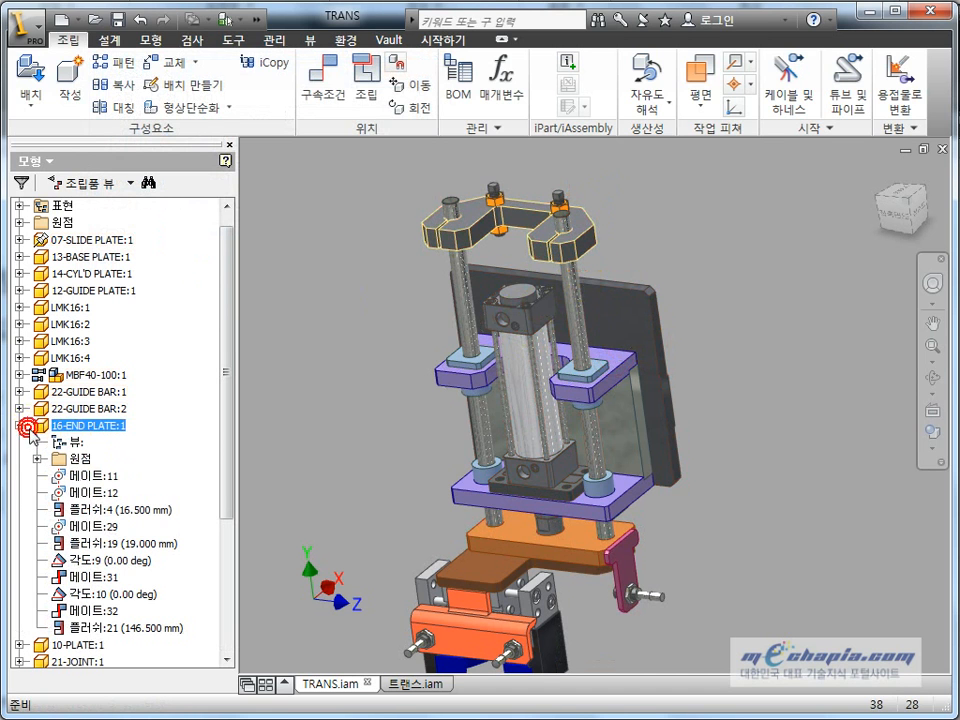
pyautogui.click(100, 628)
pyautogui.scroll(-4, 225, 560)
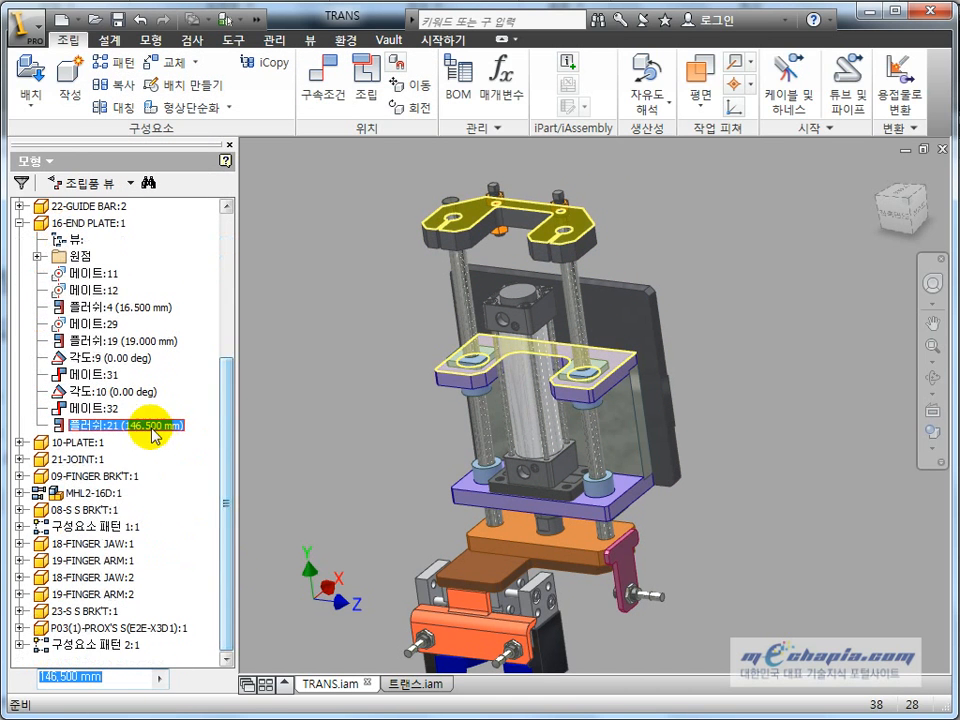
pyautogui.keyDown('shift'); pyautogui.moveTo(257, 429); pyautogui.dragTo(353, 407, button='middle'); pyautogui.keyUp('shift')
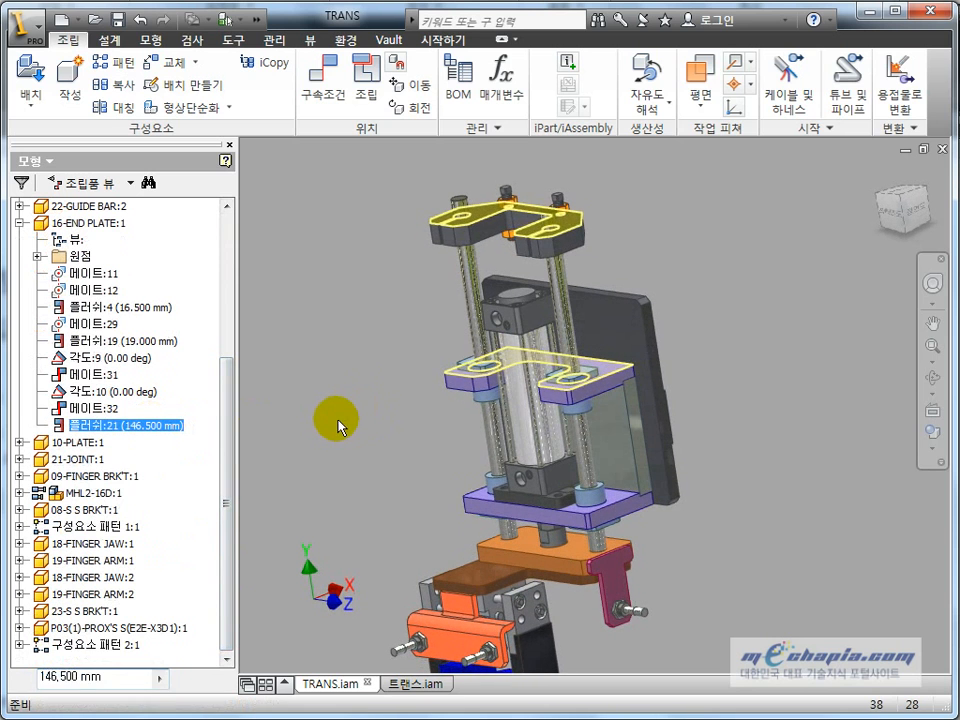
pyautogui.click(327, 426)
# Set the offset of the end plate's 146.5 mm flush constraint to 46.5 mm to lower the slide unit.
pyautogui.click(140, 425)
pyautogui.click(142, 426)
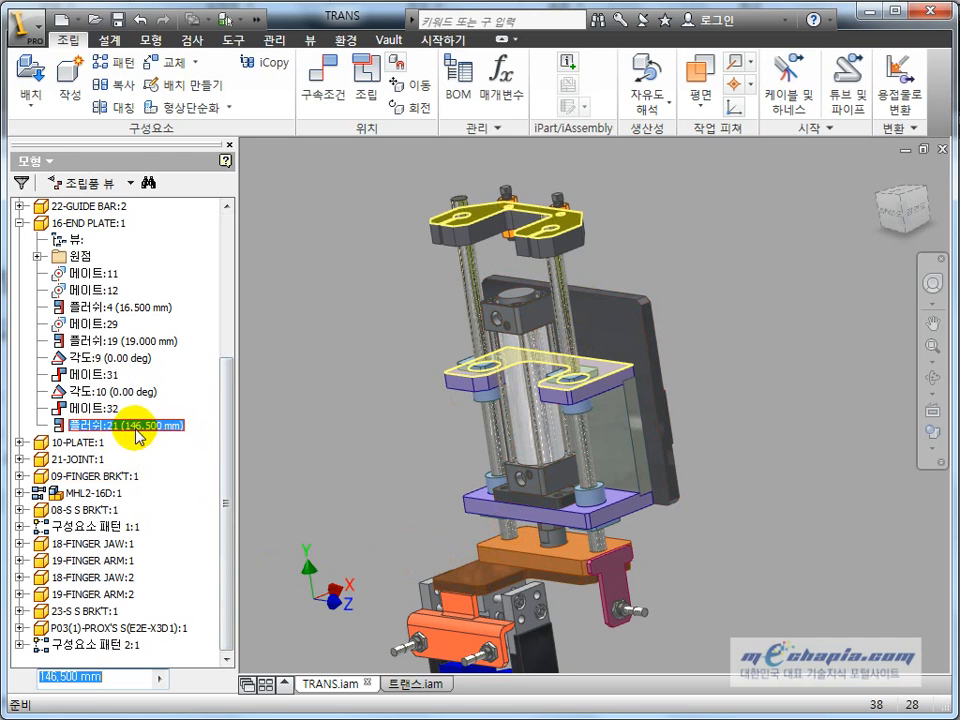
pyautogui.click(40, 678)
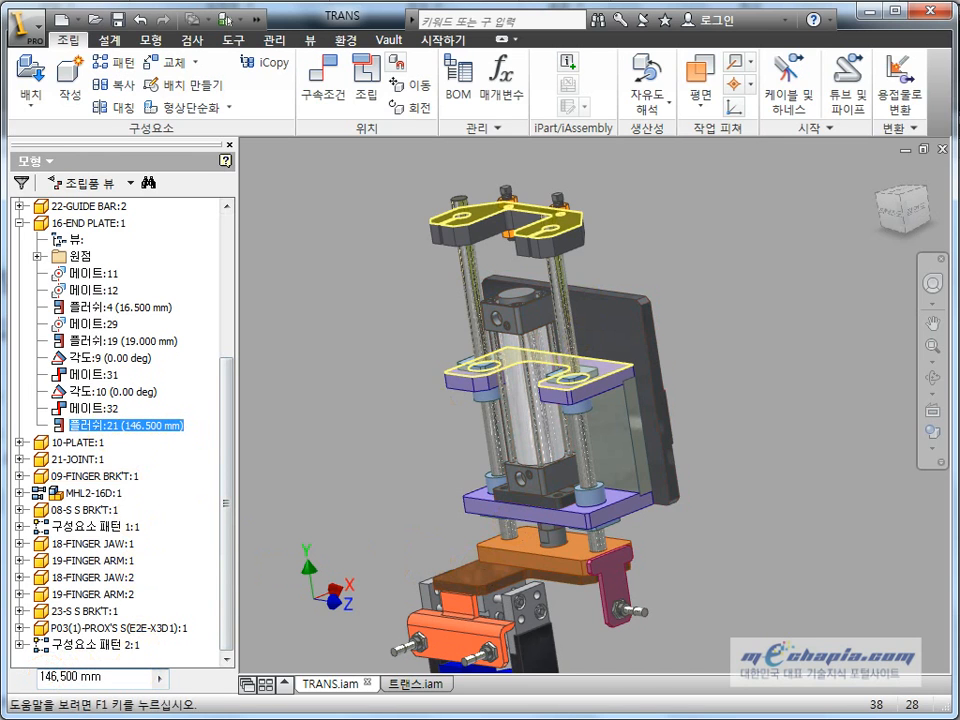
pyautogui.press('Return')
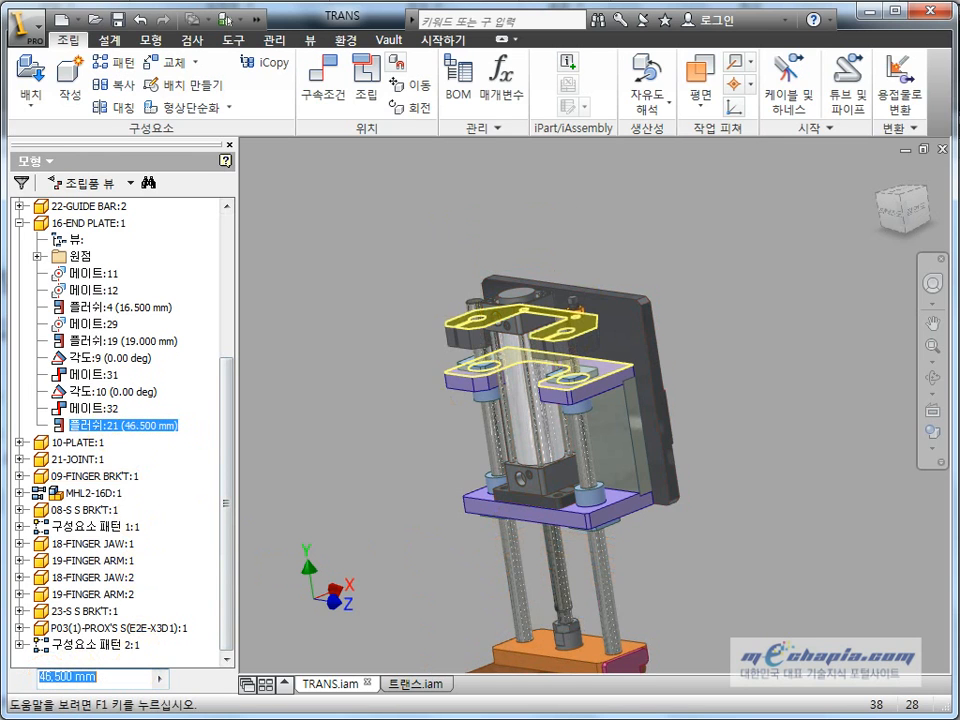
pyautogui.click(392, 531)
pyautogui.moveTo(418, 540); pyautogui.dragTo(405, 493, button='middle')
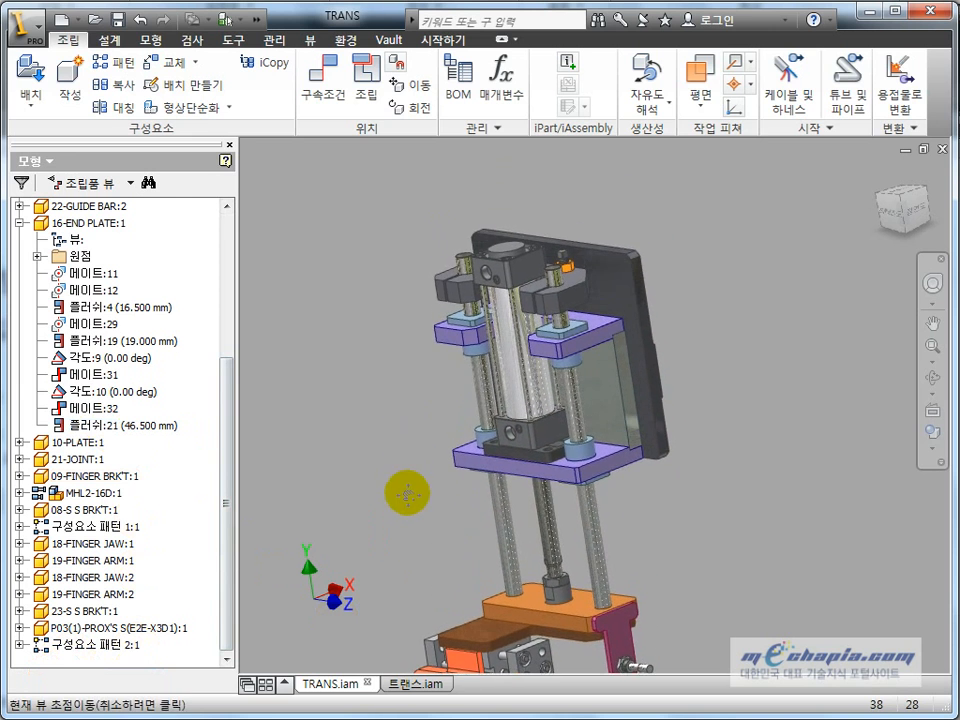
pyautogui.keyDown('shift'); pyautogui.moveTo(578, 410); pyautogui.dragTo(549, 401, button='middle'); pyautogui.keyUp('shift')
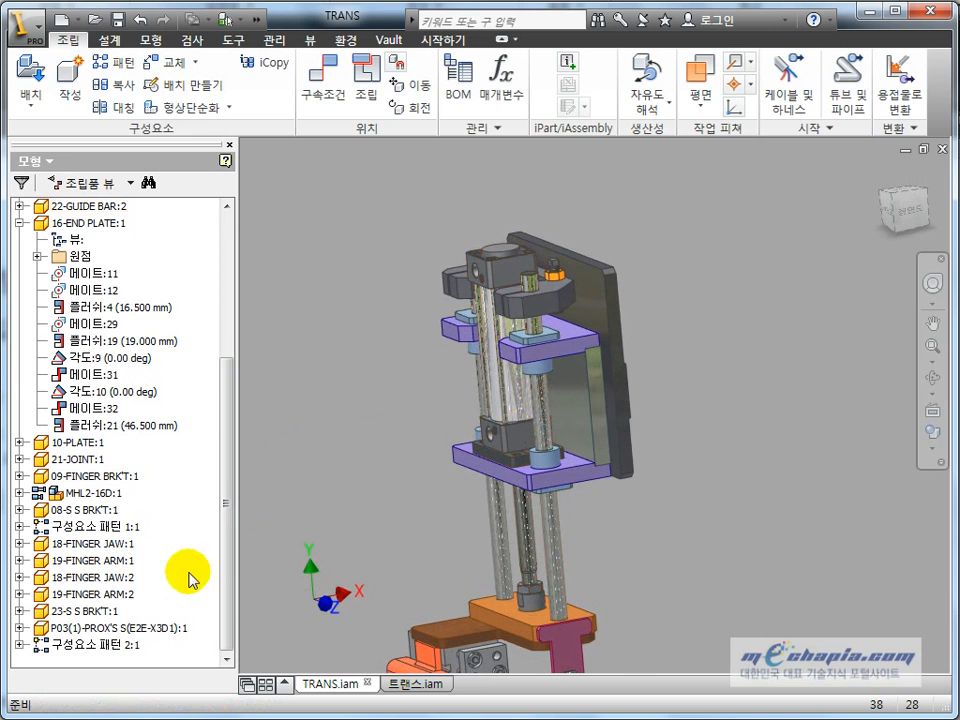
# Set the offset of the flush constraint between the end plate and cylinder plate to 146.5 mm.
pyautogui.click(128, 425)
pyautogui.click(40, 678)
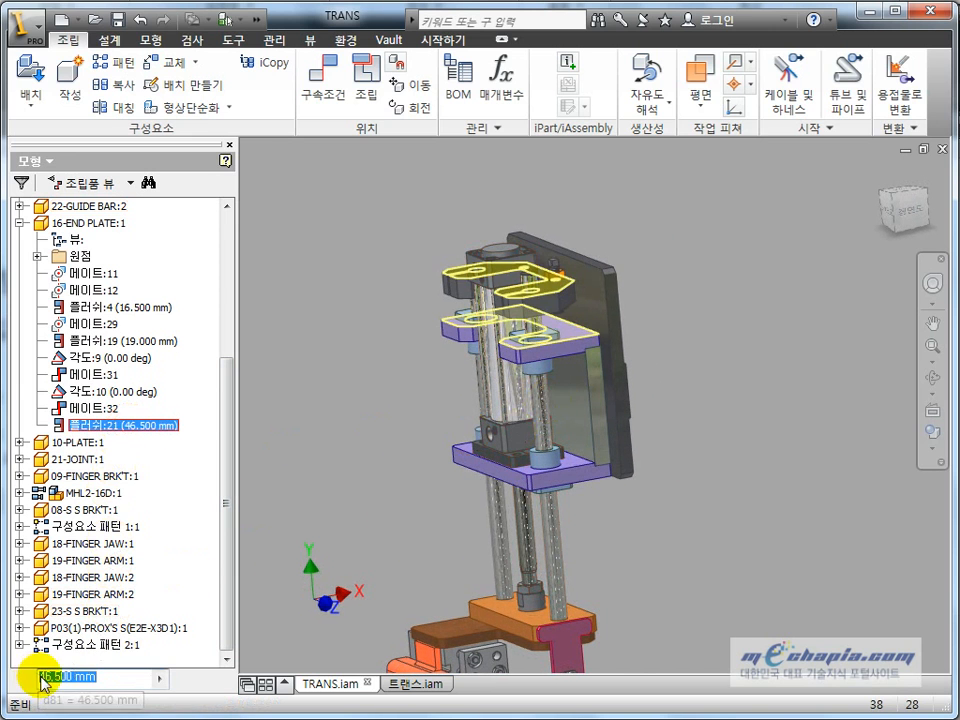
pyautogui.write('1')
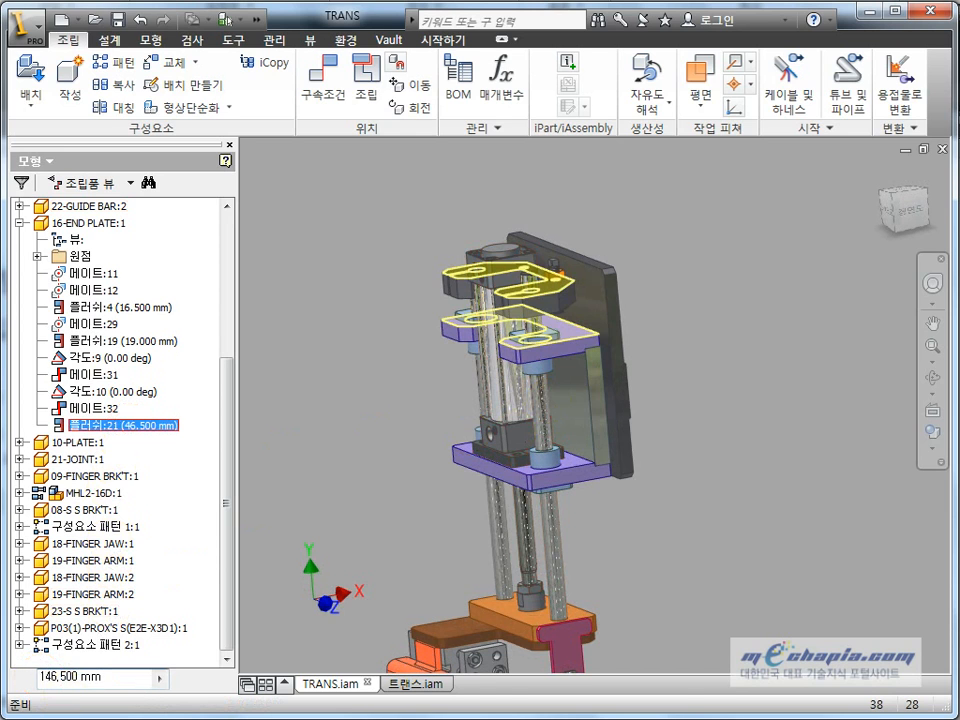
pyautogui.press('Return')
pyautogui.click(386, 471)
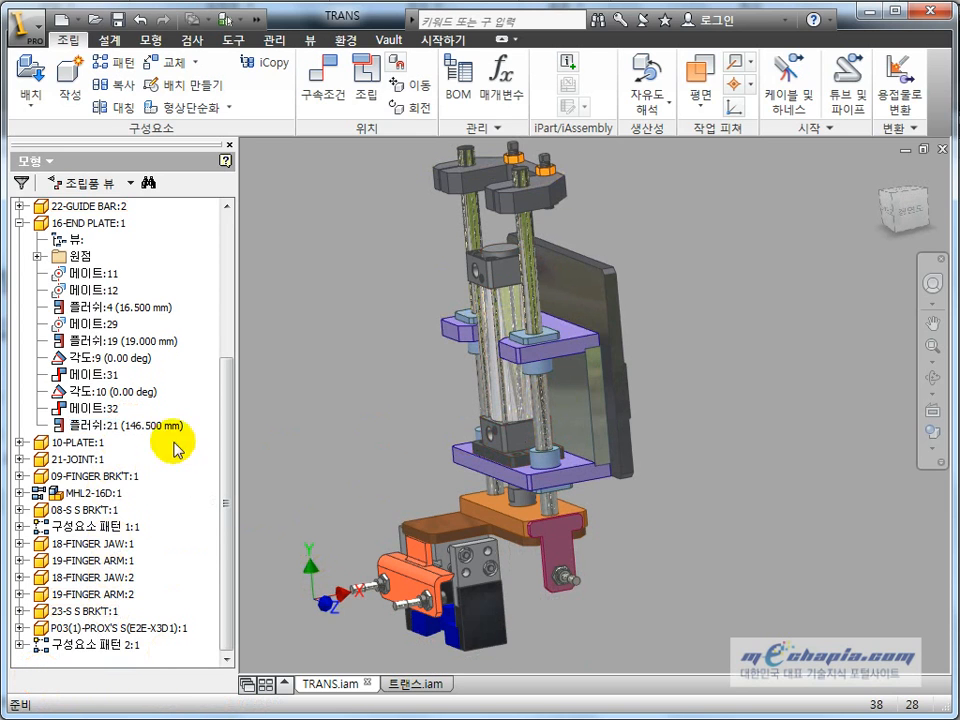
# Examine the raised end plate from an isometric angle and select its 146.5 mm flush constraint.
pyautogui.click(141, 427)
pyautogui.click(316, 416)
pyautogui.keyDown('shift'); pyautogui.moveTo(316, 416); pyautogui.dragTo(407, 435, button='middle'); pyautogui.keyUp('shift')
pyautogui.moveTo(396, 390); pyautogui.dragTo(442, 432, button='middle')
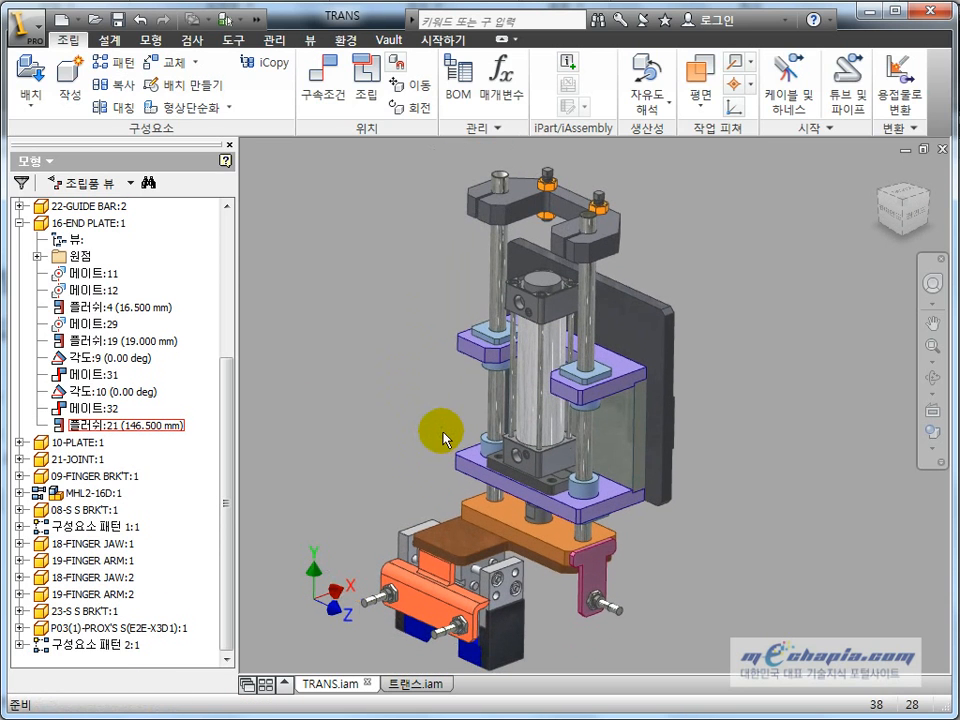
pyautogui.click(575, 252)
pyautogui.keyDown('shift'); pyautogui.moveTo(421, 390); pyautogui.dragTo(395, 410, button='middle'); pyautogui.keyUp('shift')
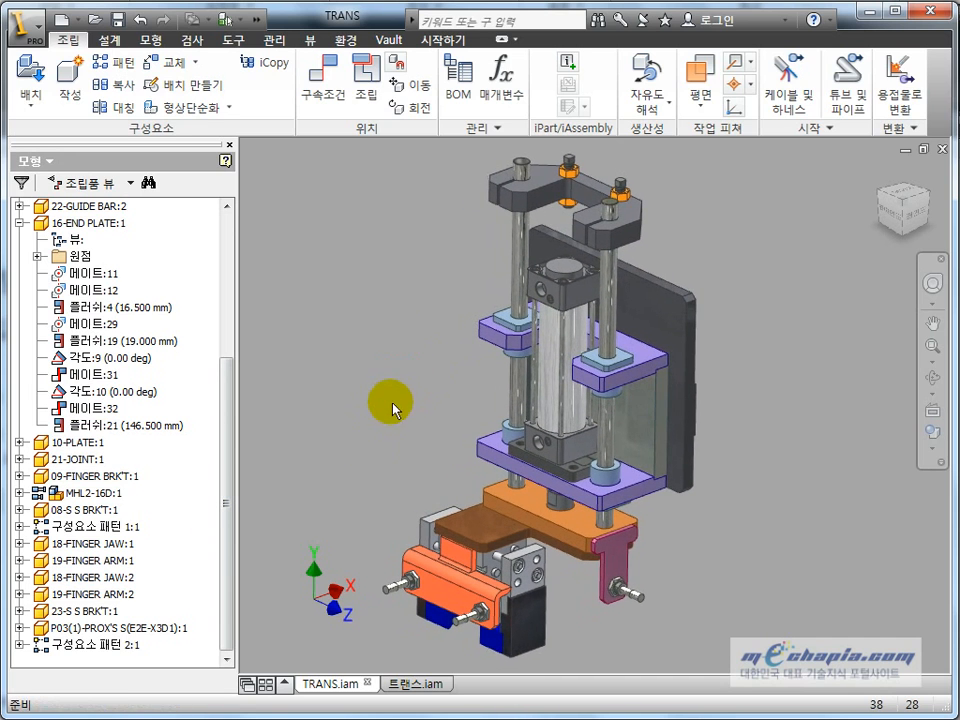
pyautogui.click(128, 427)
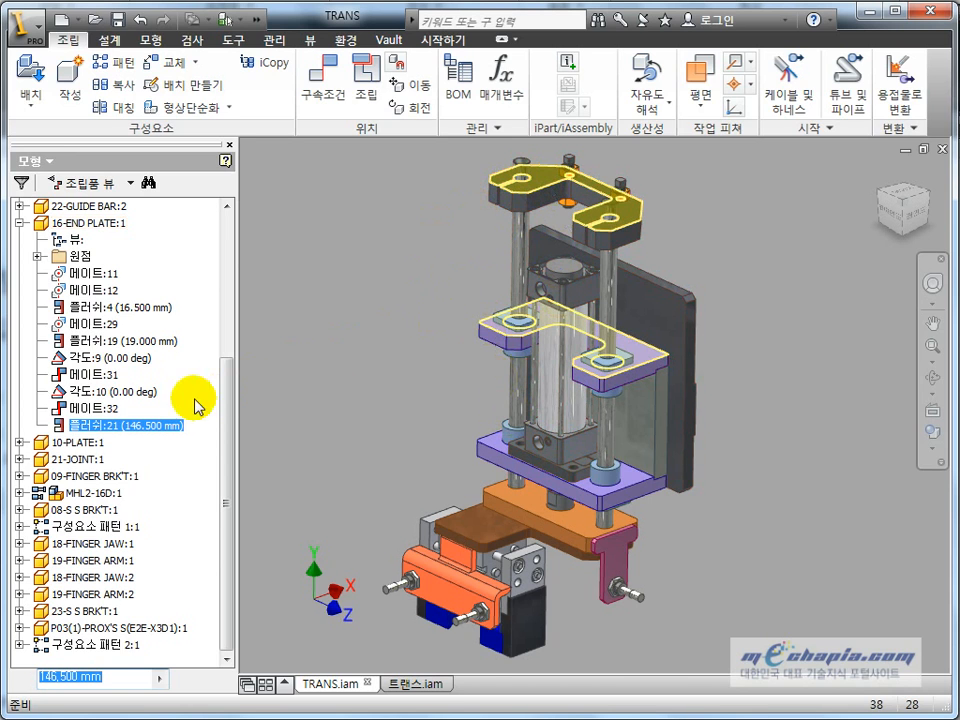
# Open Drive Constraint for the end plate's 146.5 mm flush constraint and set the end value to 46.5 mm.
pyautogui.rightClick(112, 433)
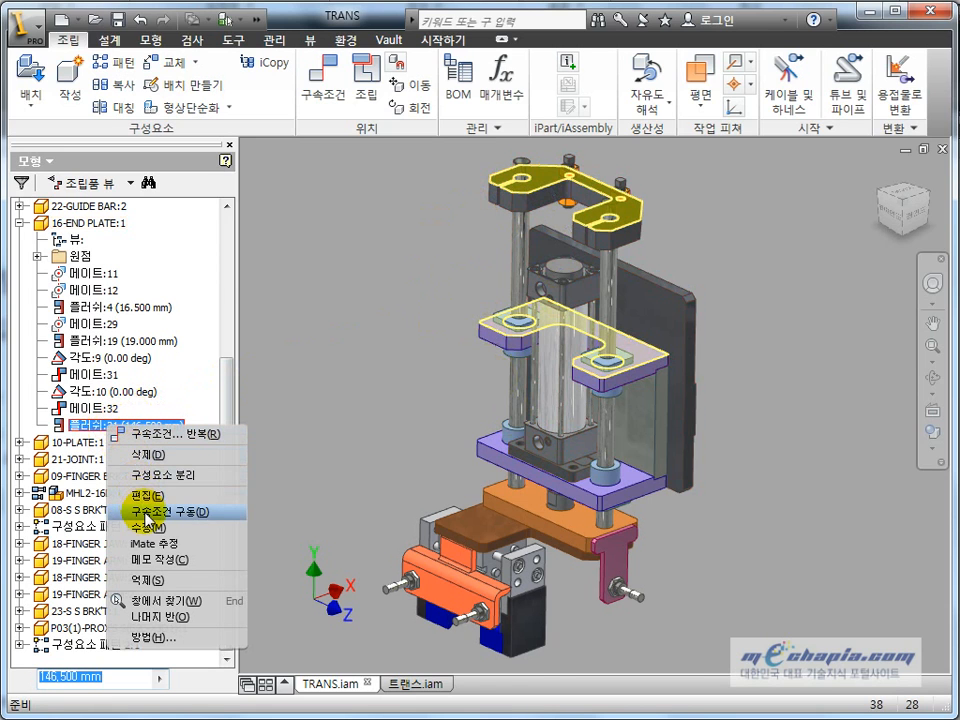
pyautogui.click(219, 517)
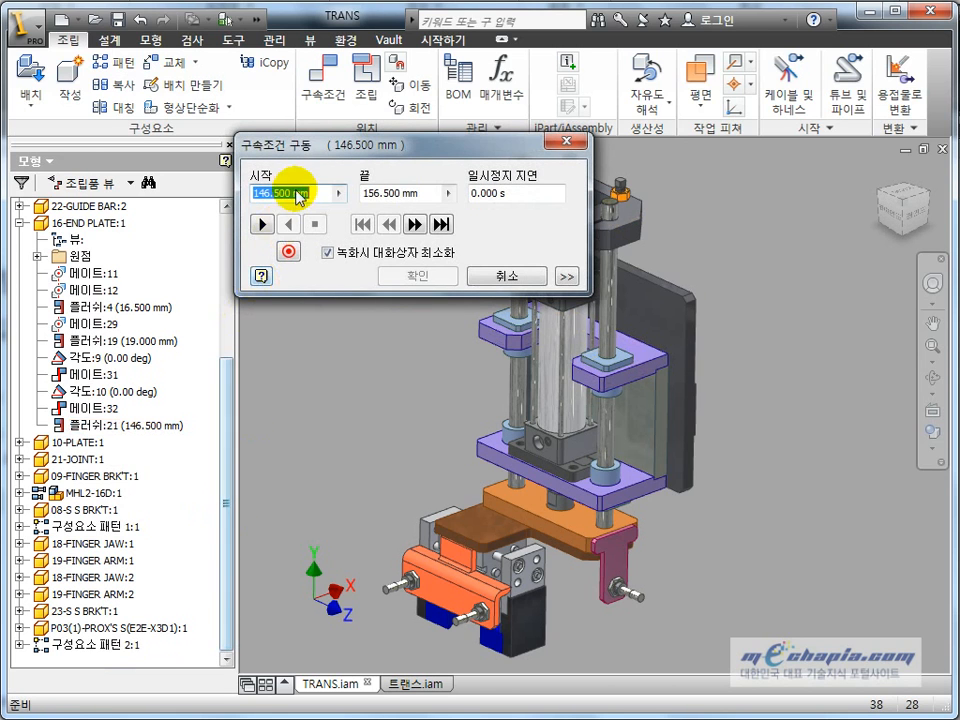
pyautogui.moveTo(343, 148); pyautogui.dragTo(173, 34)
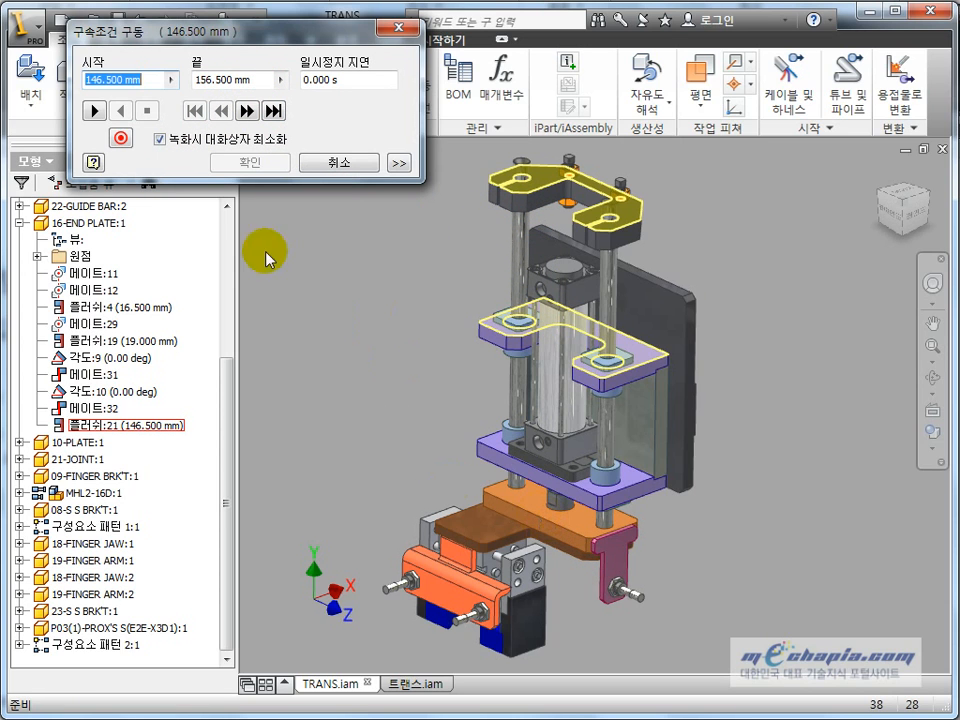
pyautogui.click(260, 81)
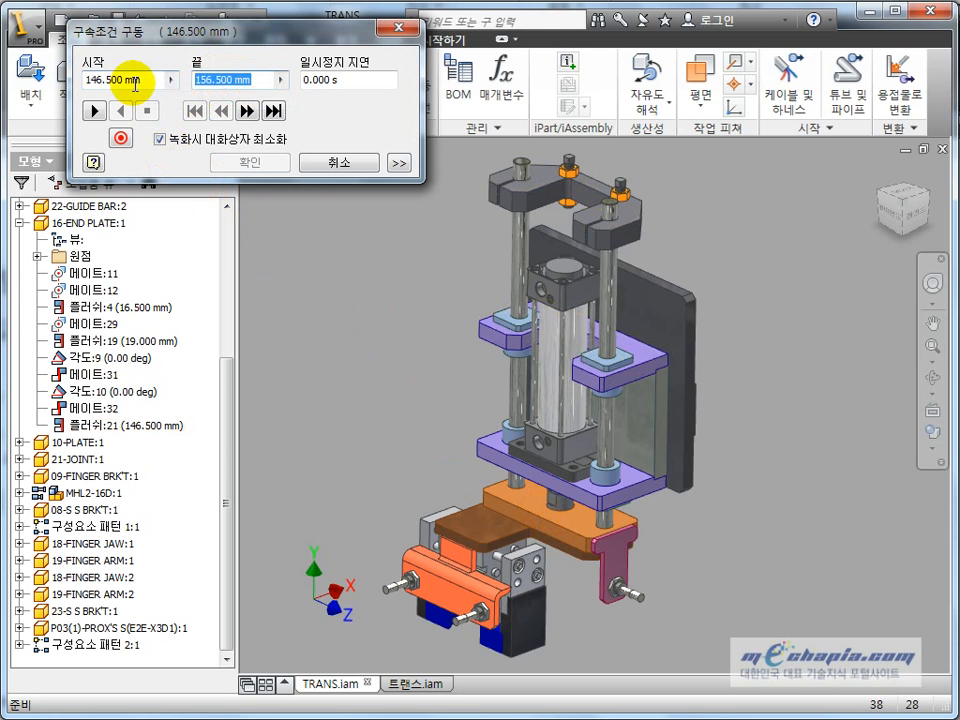
pyautogui.write('46.5')
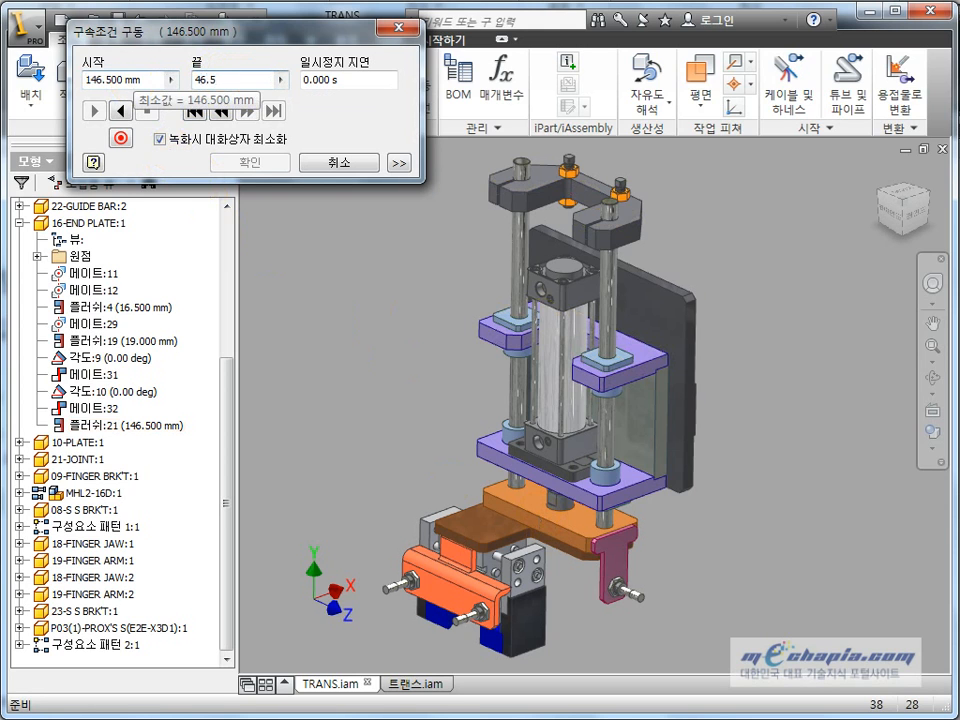
pyautogui.press('Escape')
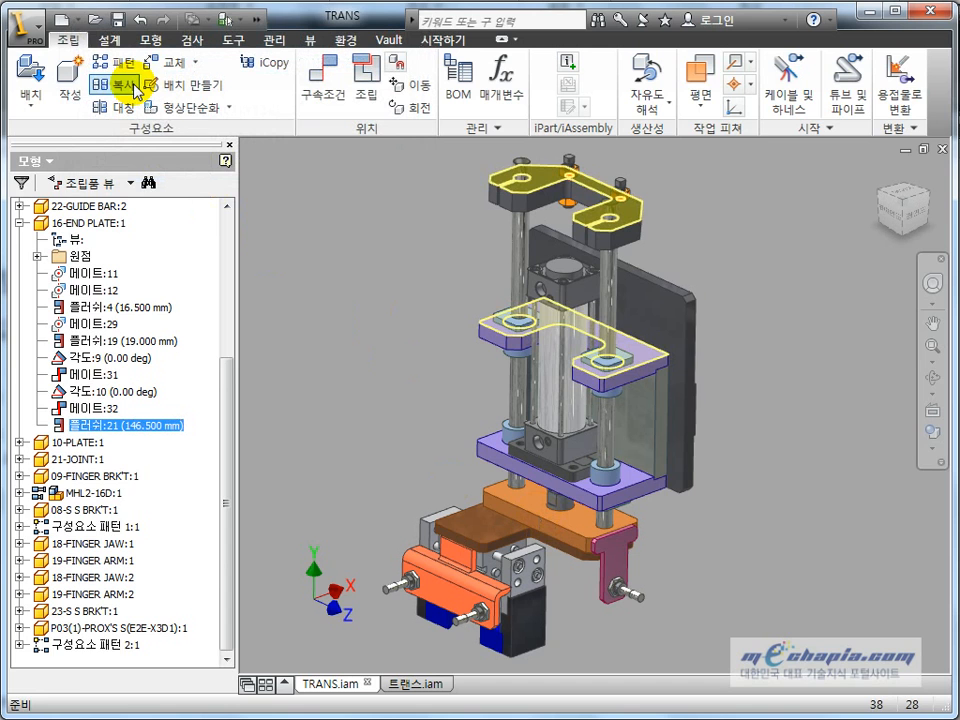
pyautogui.rightClick(174, 424)
pyautogui.click(206, 474)
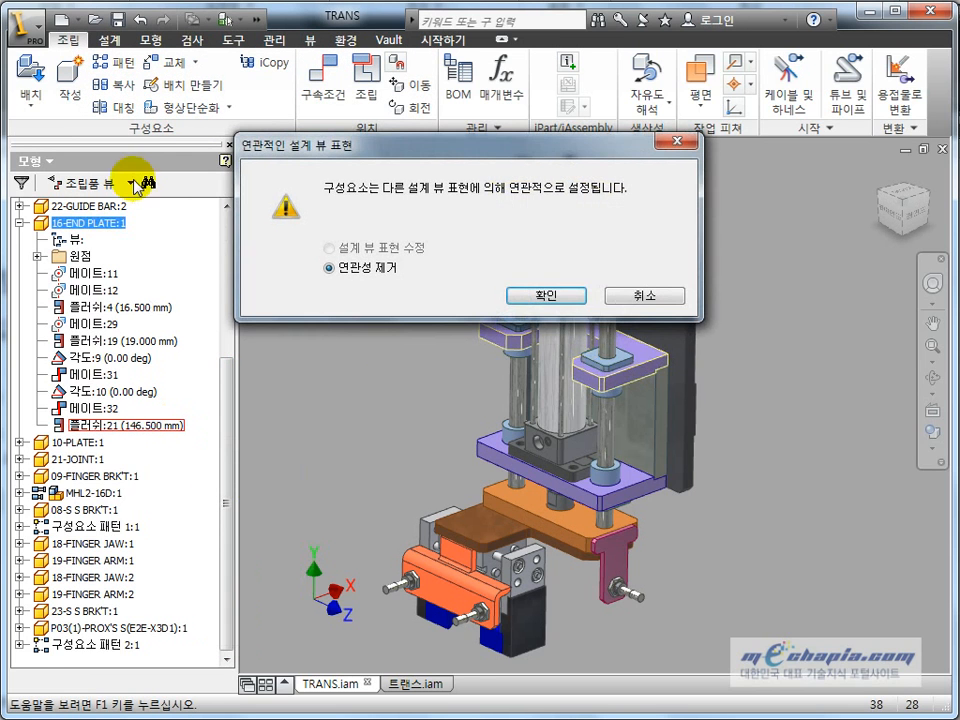
pyautogui.click(647, 297)
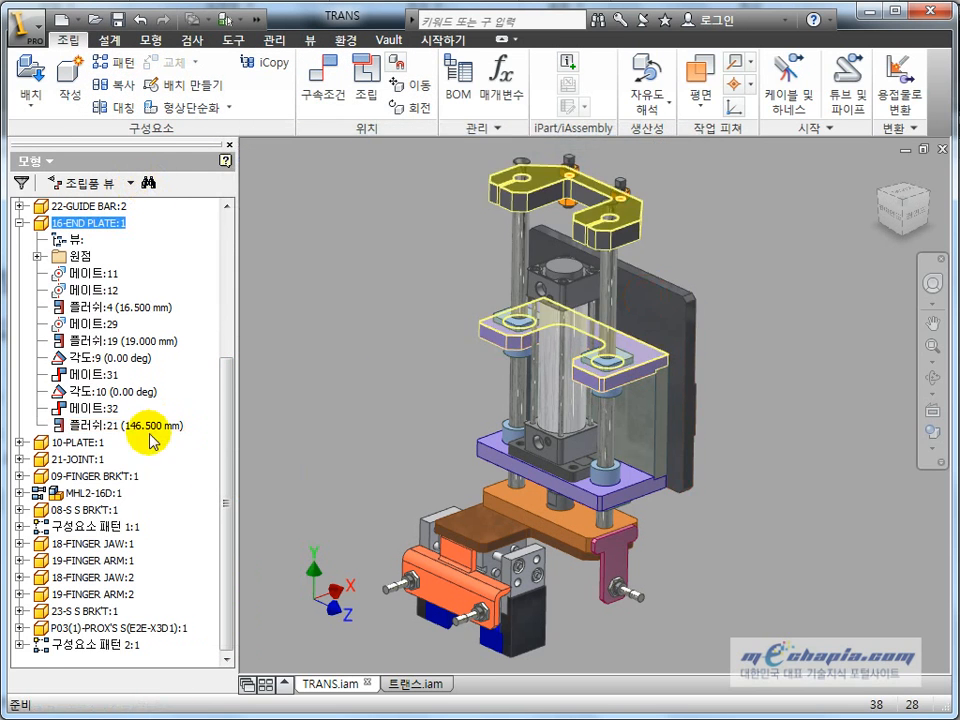
# Drive the end plate's flush constraint back and forth between 146.5 mm and 46.5 mm to play the cylinder stroke.
pyautogui.click(150, 426)
pyautogui.rightClick(150, 427)
pyautogui.click(190, 514)
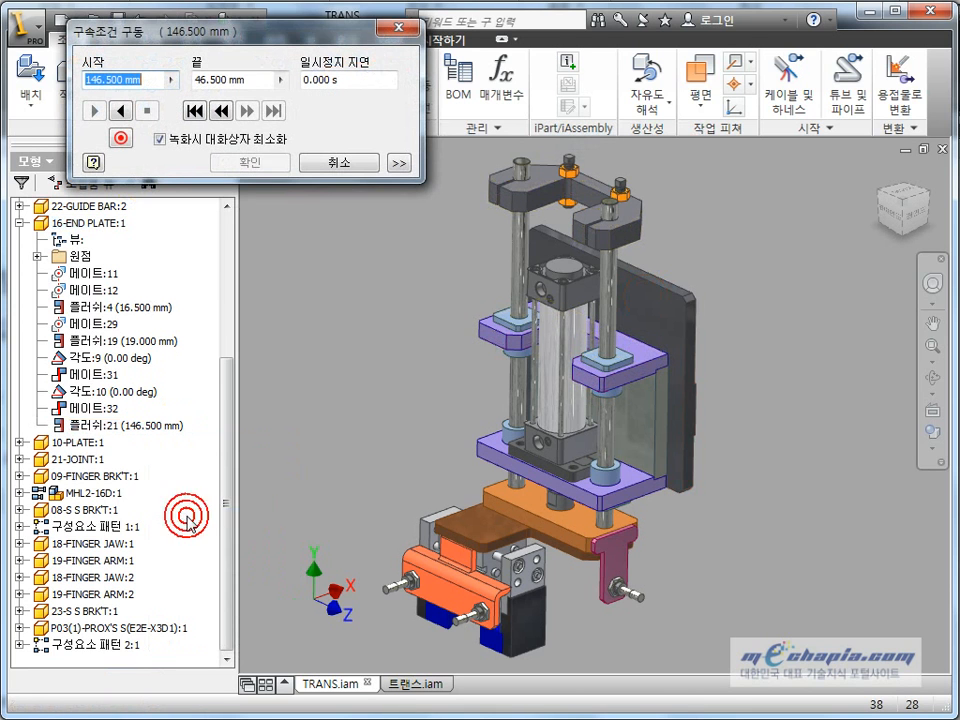
pyautogui.moveTo(286, 37); pyautogui.dragTo(293, 66)
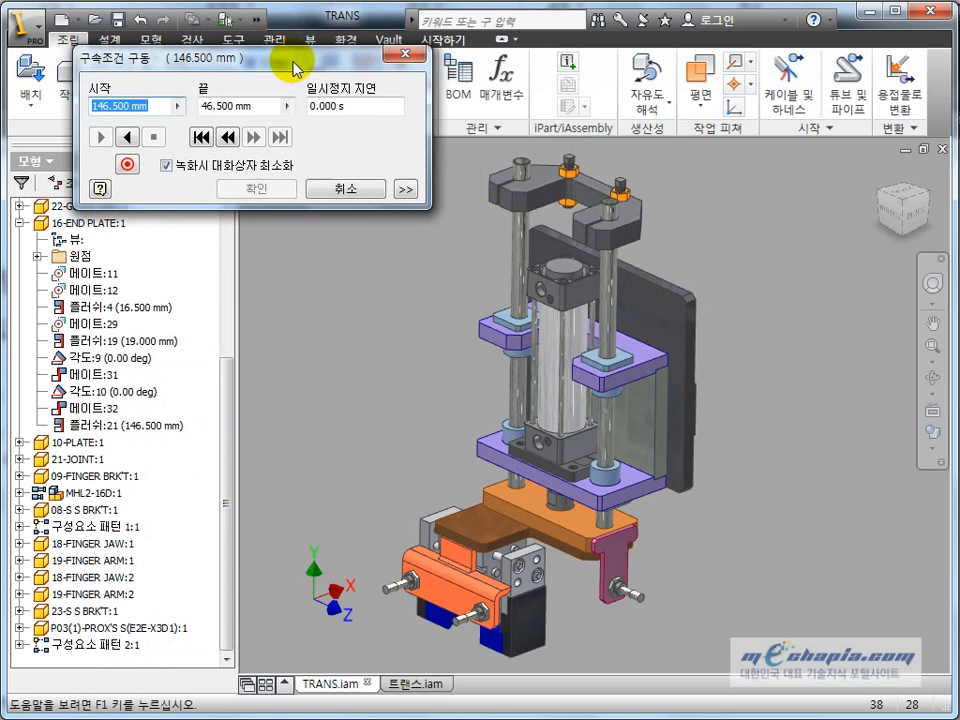
pyautogui.click(127, 138)
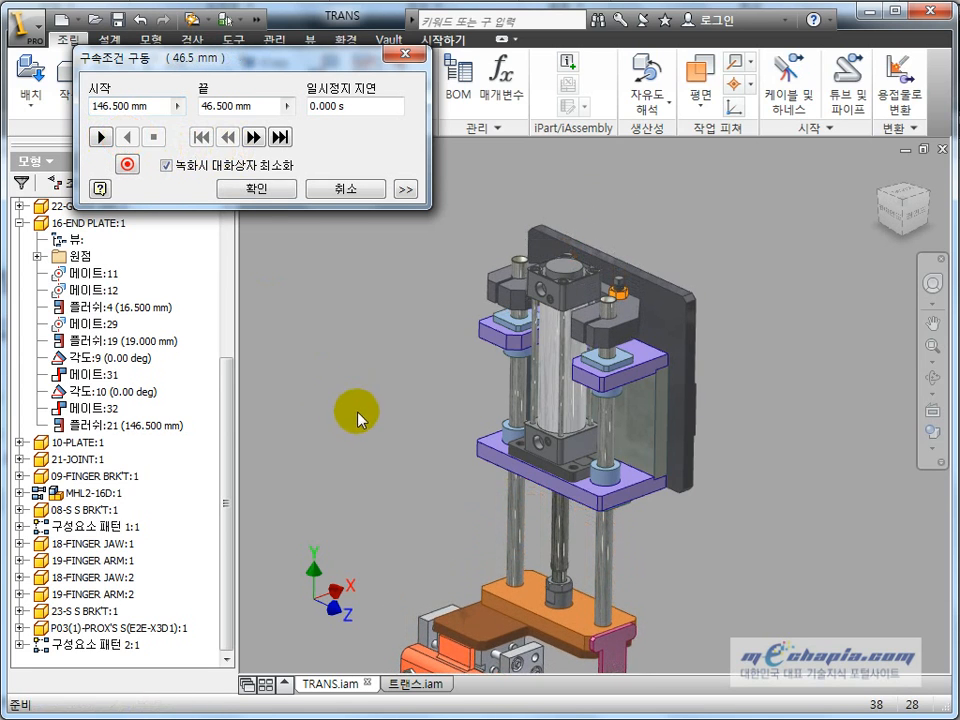
pyautogui.moveTo(358, 414); pyautogui.dragTo(381, 352, button='middle')
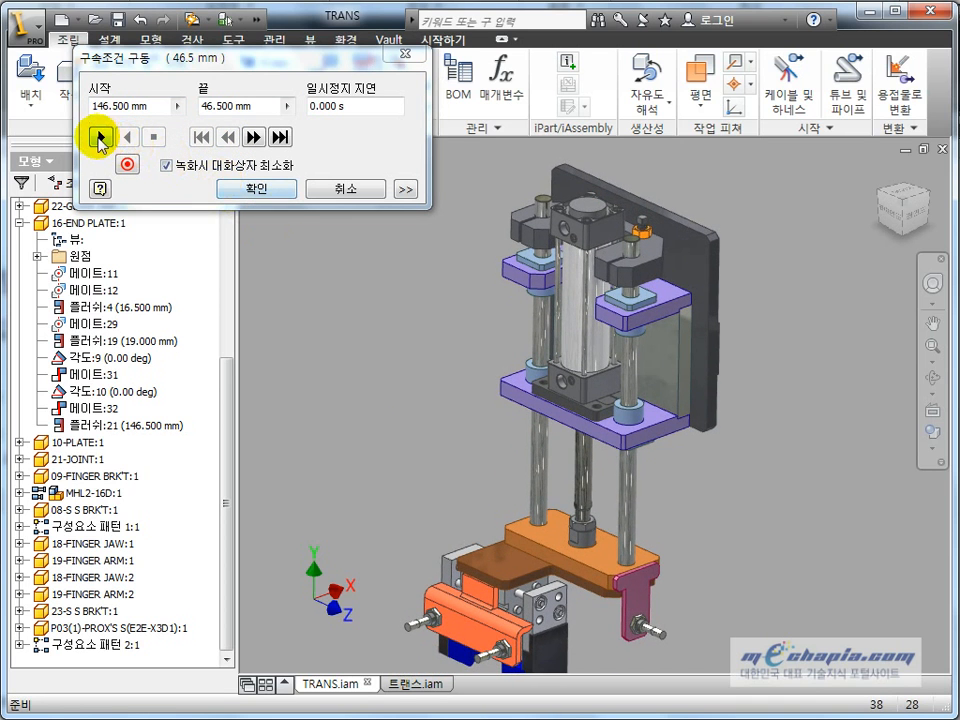
pyautogui.click(100, 137)
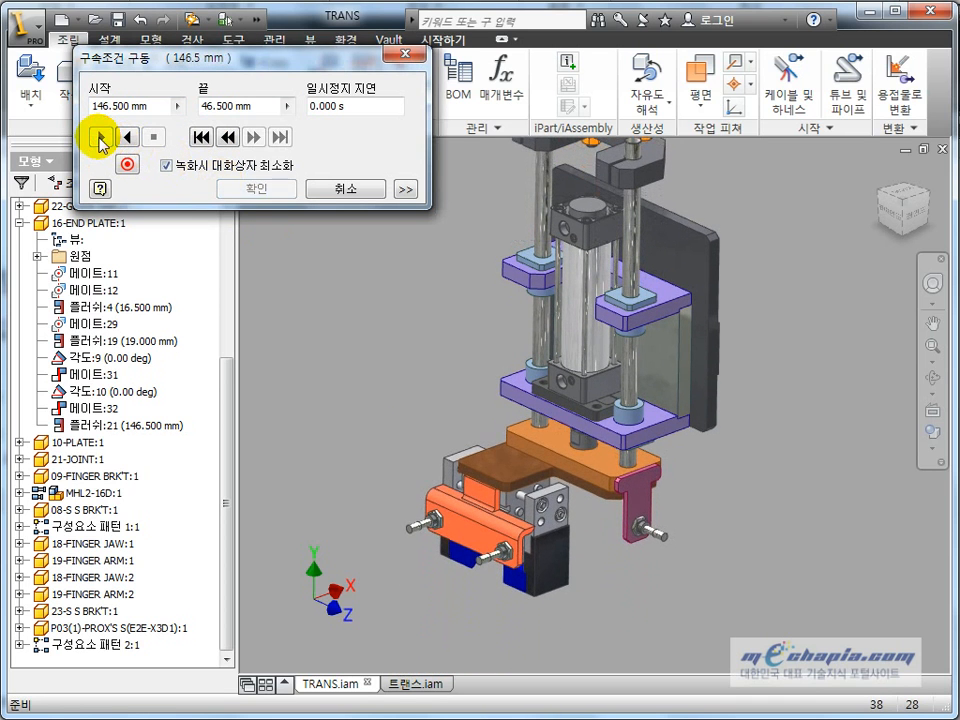
pyautogui.click(128, 138)
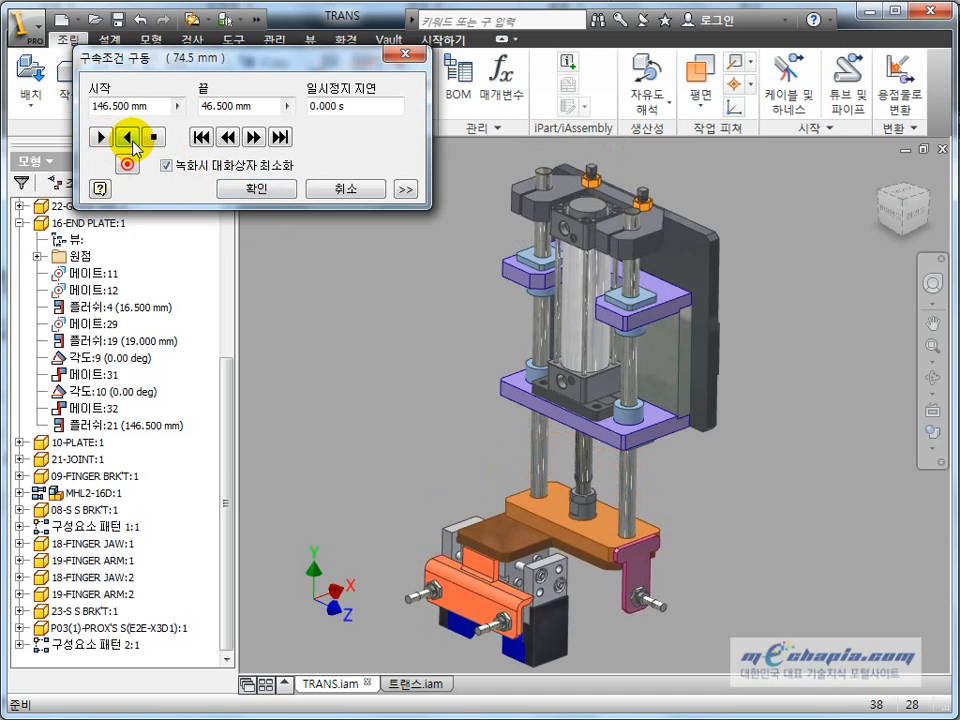
pyautogui.click(103, 138)
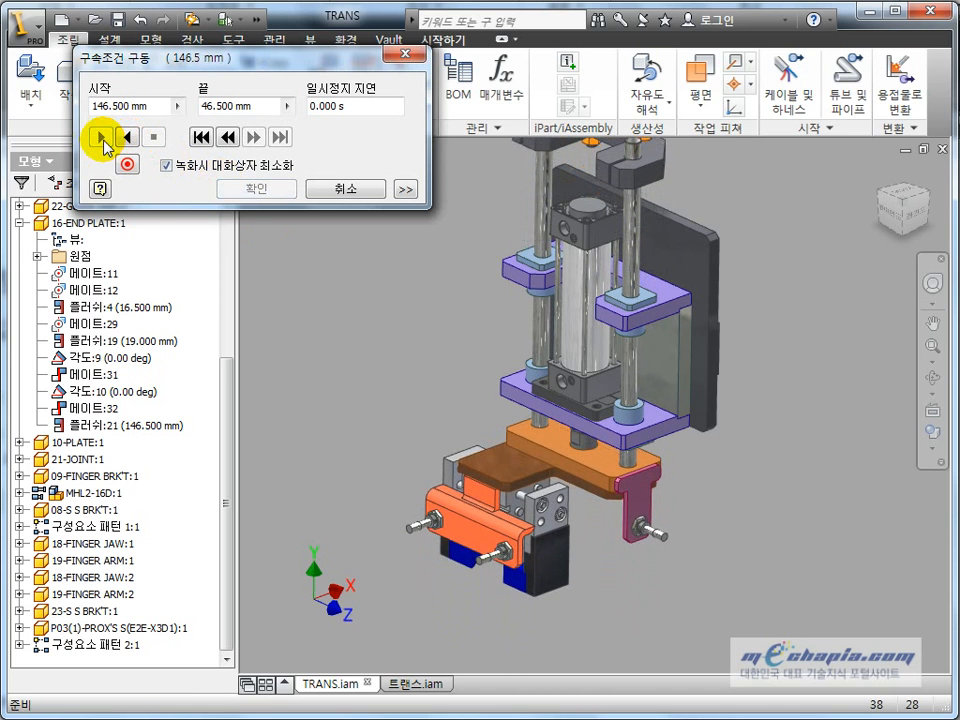
# Review the additional Drive Constraint options, including collision detection and increment, and close the drive settings.
pyautogui.click(406, 193)
pyautogui.keyDown('shift'); pyautogui.moveTo(450, 240); pyautogui.dragTo(520, 345, button='middle'); pyautogui.keyUp('shift')
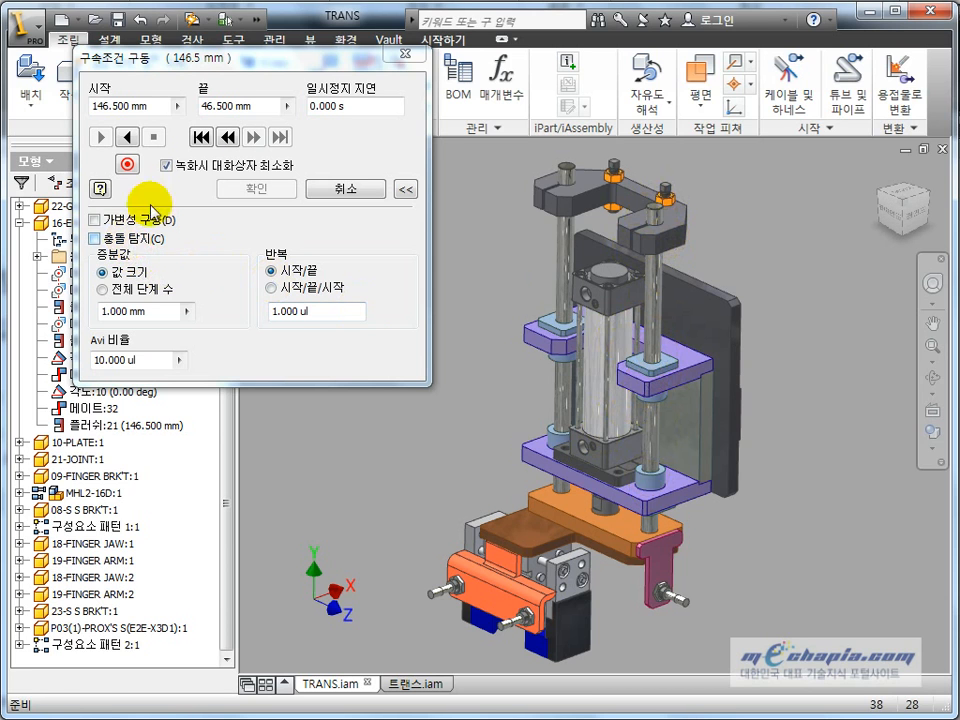
pyautogui.moveTo(266, 62); pyautogui.dragTo(207, 370)
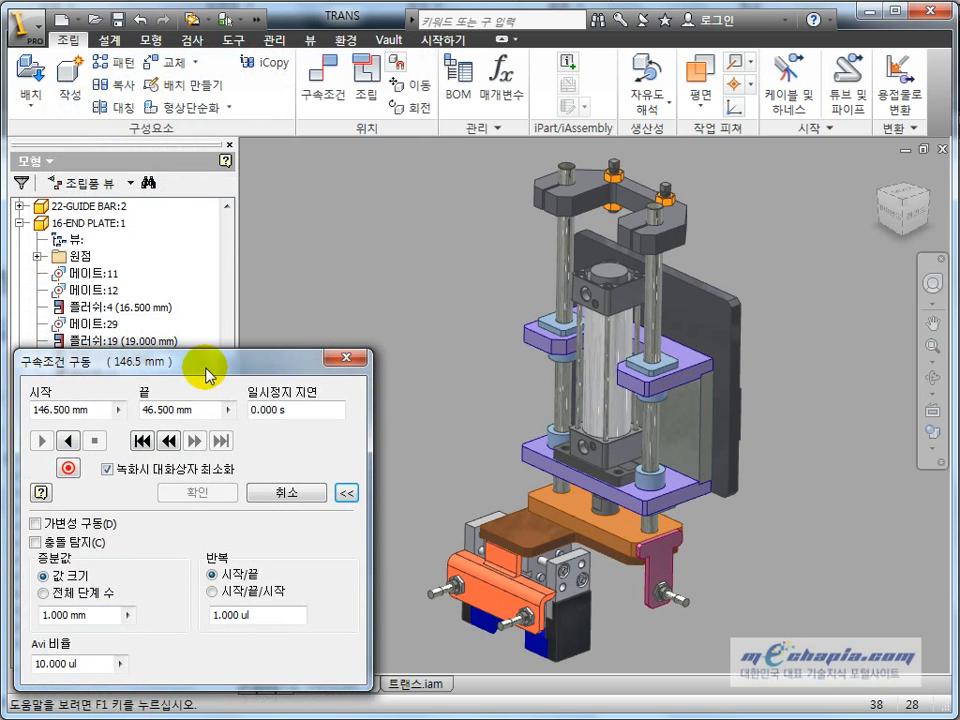
pyautogui.click(355, 359)
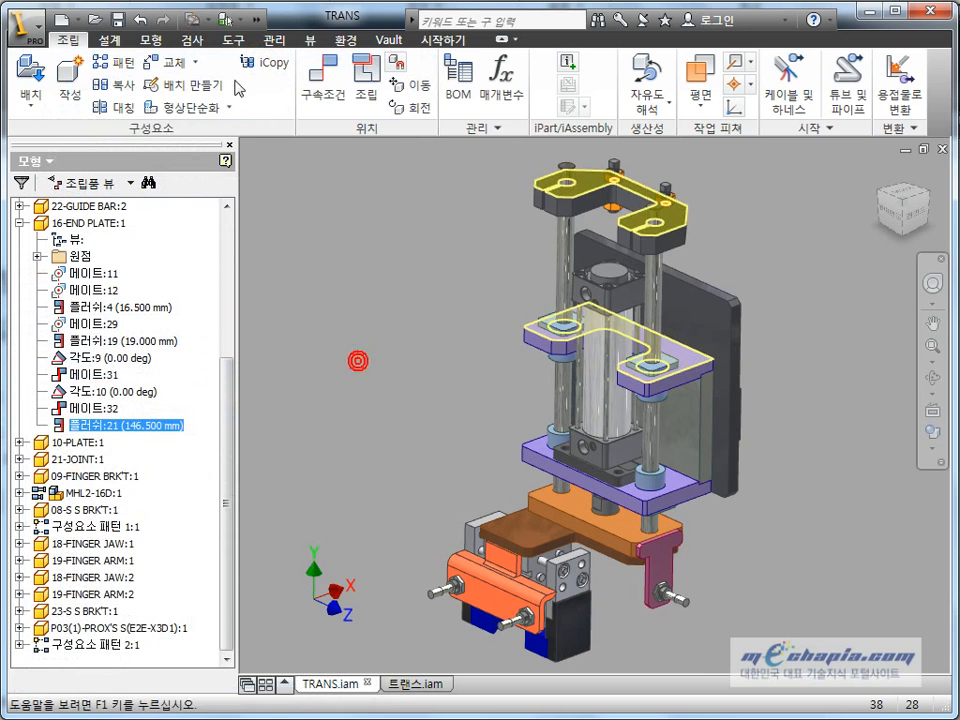
# Run an interference analysis on all components of the TRANS assembly and dismiss the result.
pyautogui.click(194, 41)
pyautogui.click(346, 283)
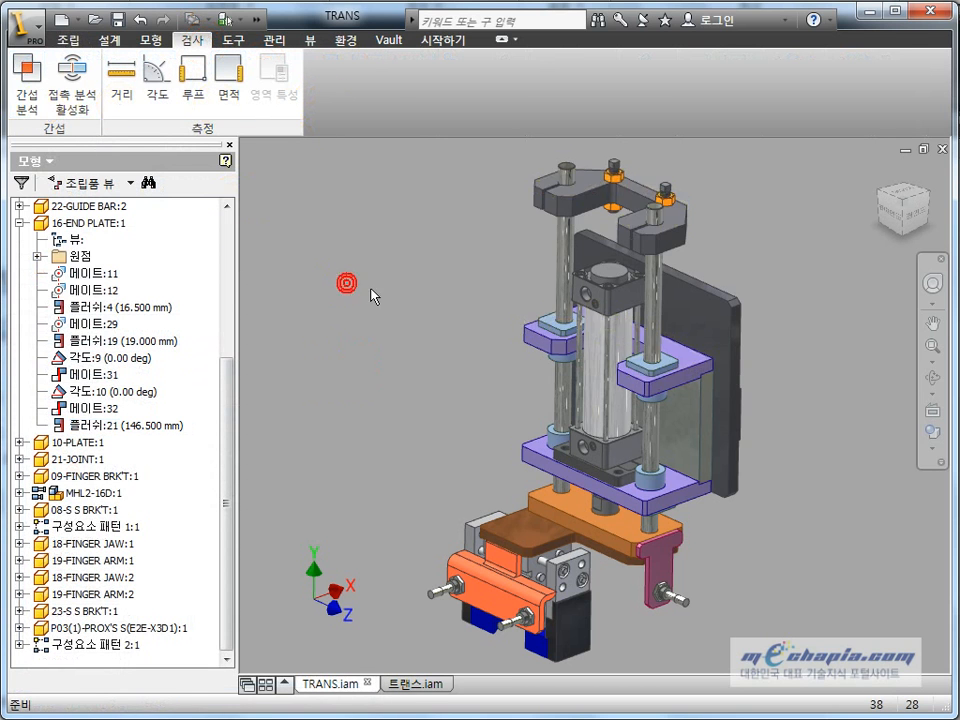
pyautogui.scroll(-3, 371, 295)
pyautogui.moveTo(366, 170); pyautogui.dragTo(726, 635)
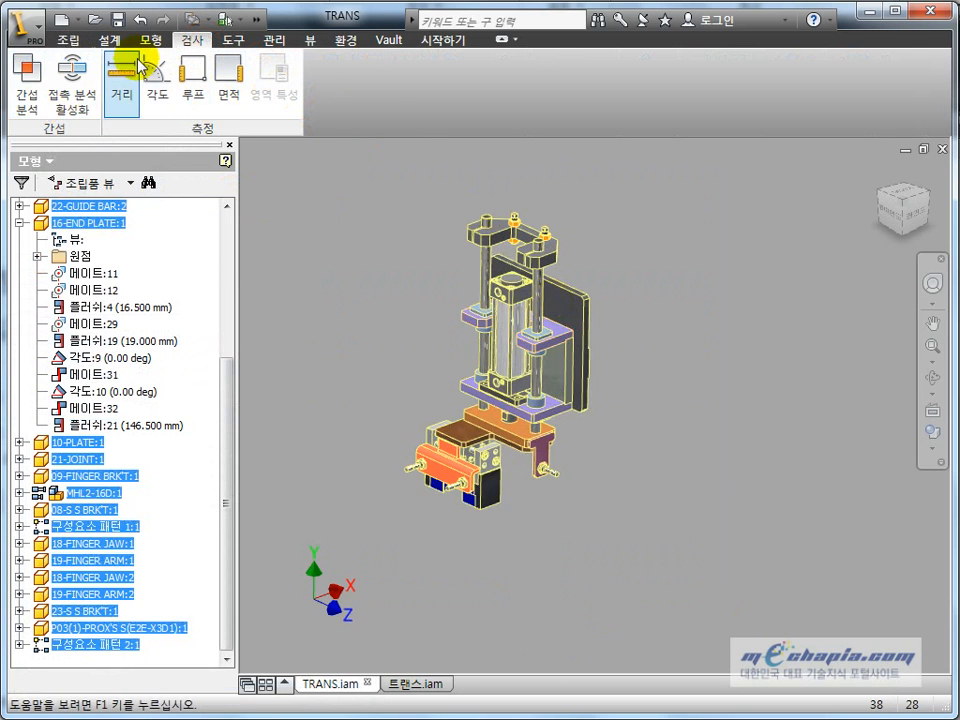
pyautogui.click(36, 88)
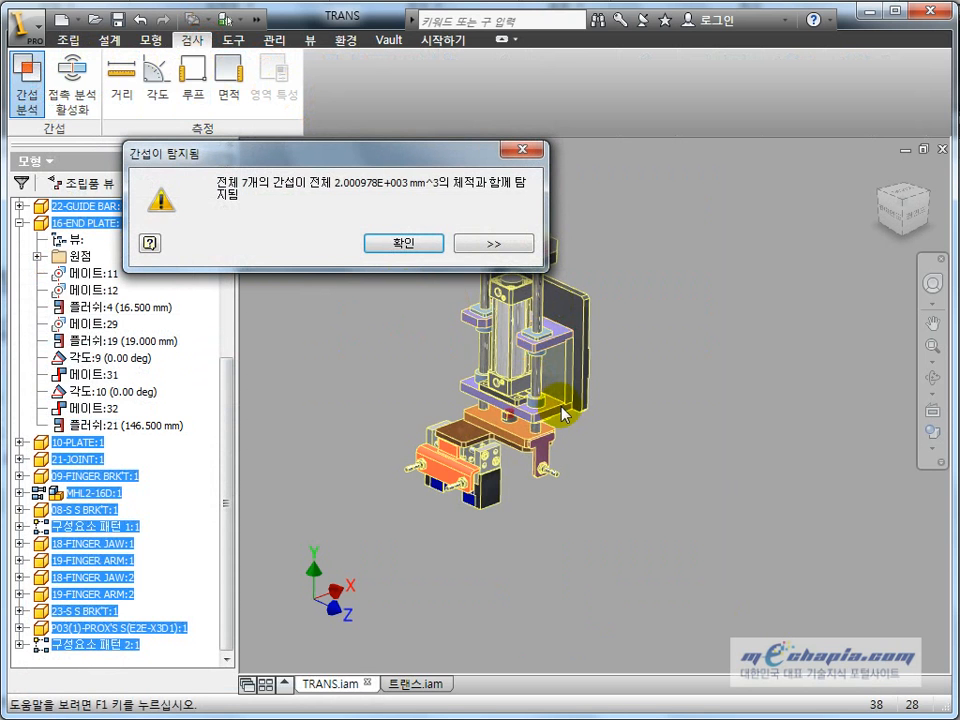
pyautogui.scroll(3, 468, 403)
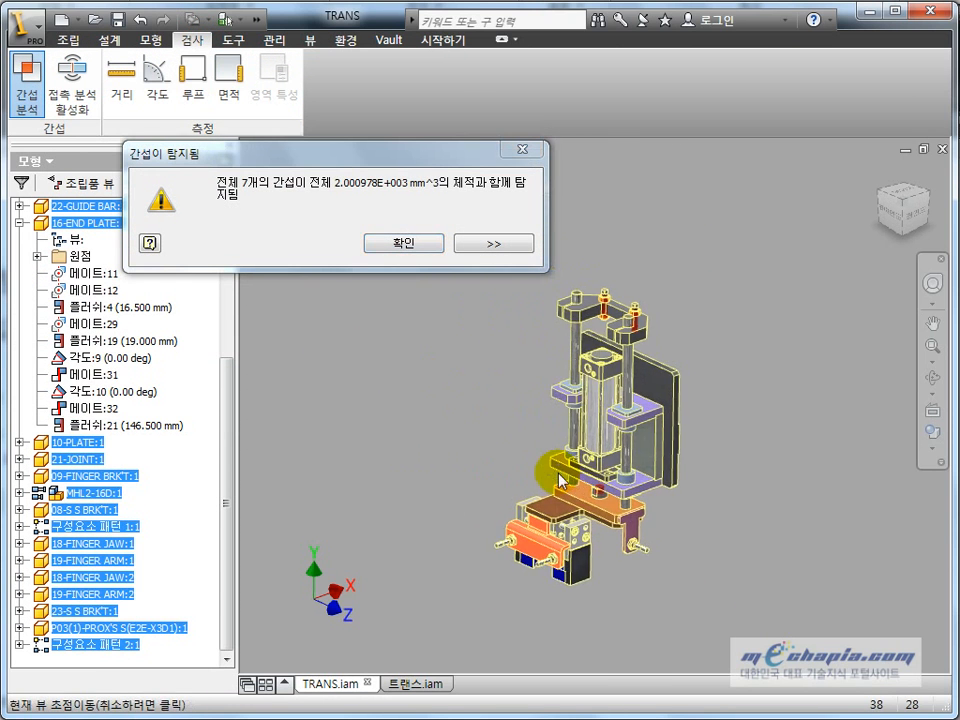
pyautogui.click(401, 247)
pyautogui.click(392, 343)
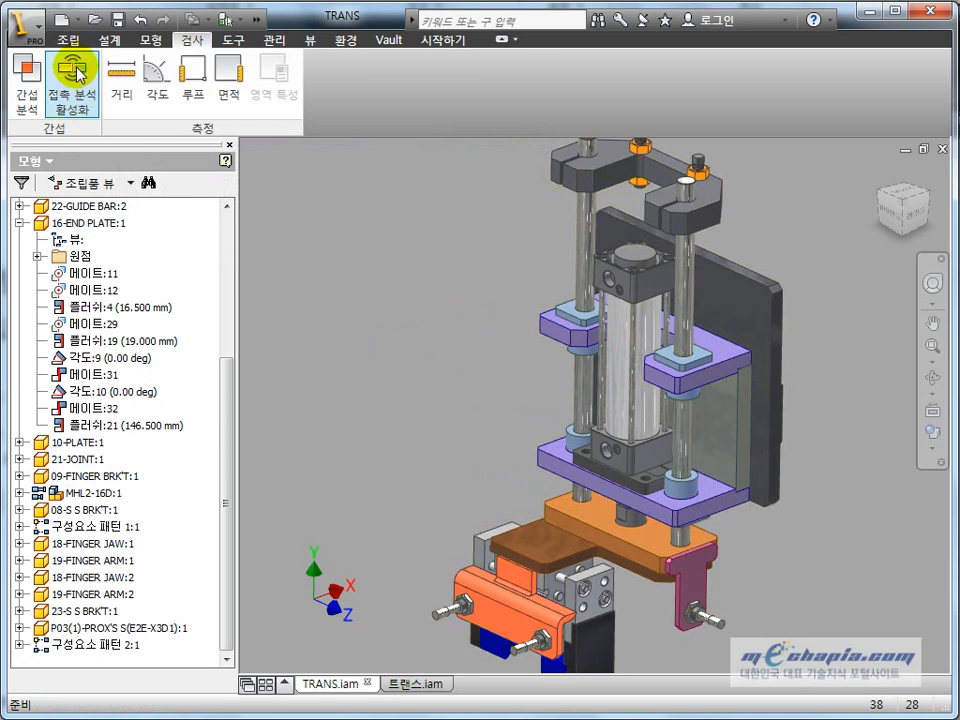
# Drive the 146.5 mm flush constraint toward 46.5 mm with collision detection enabled, and close the drive settings.
pyautogui.rightClick(128, 426)
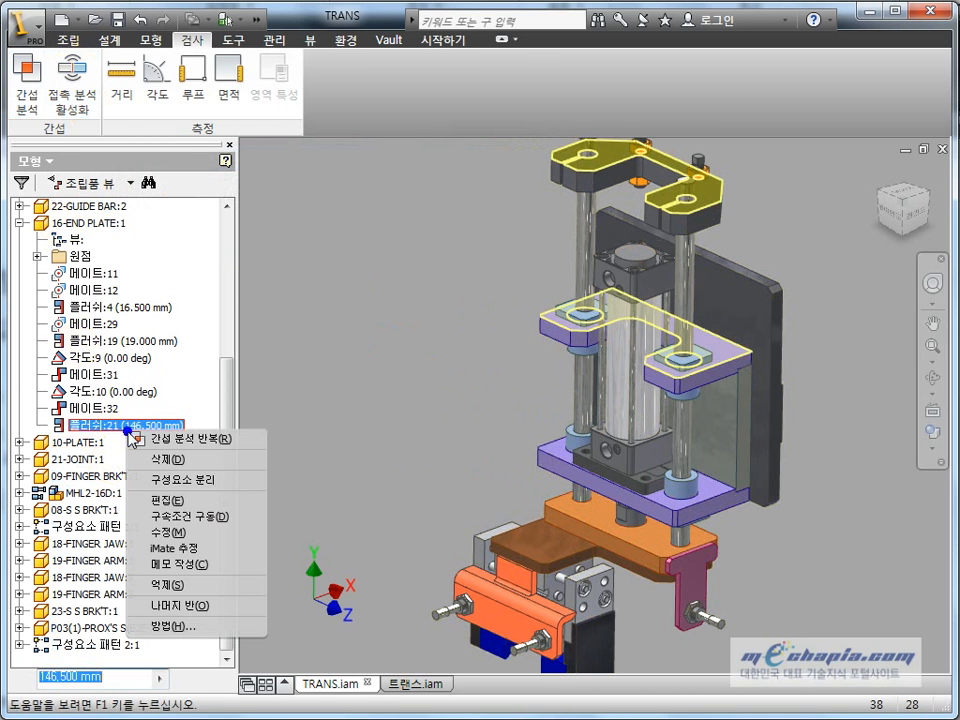
pyautogui.click(200, 516)
pyautogui.click(347, 492)
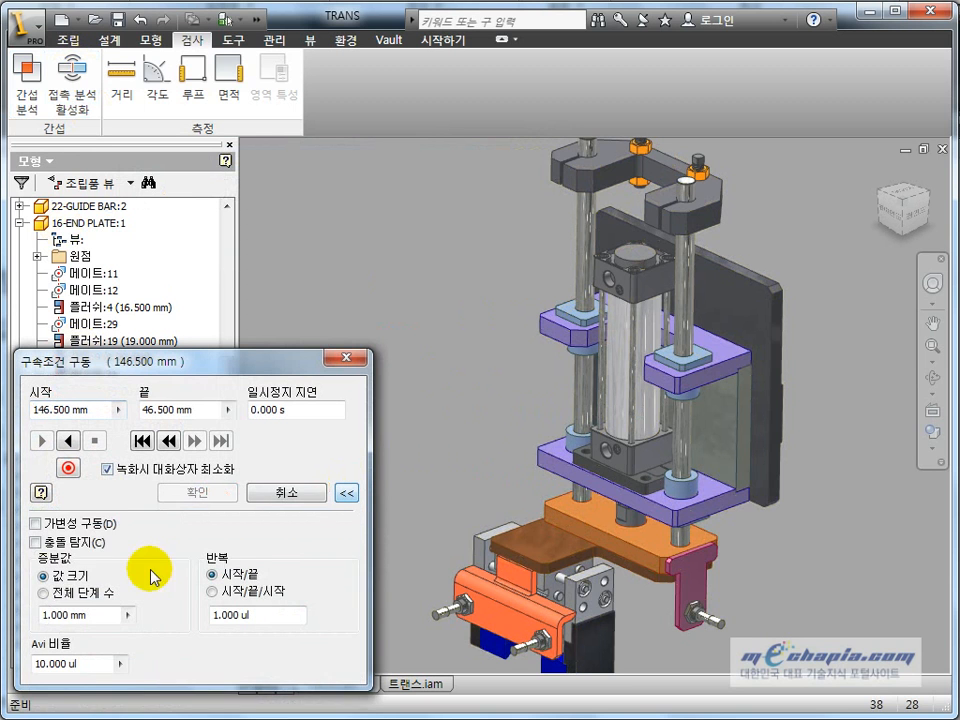
pyautogui.moveTo(170, 372); pyautogui.dragTo(283, 146)
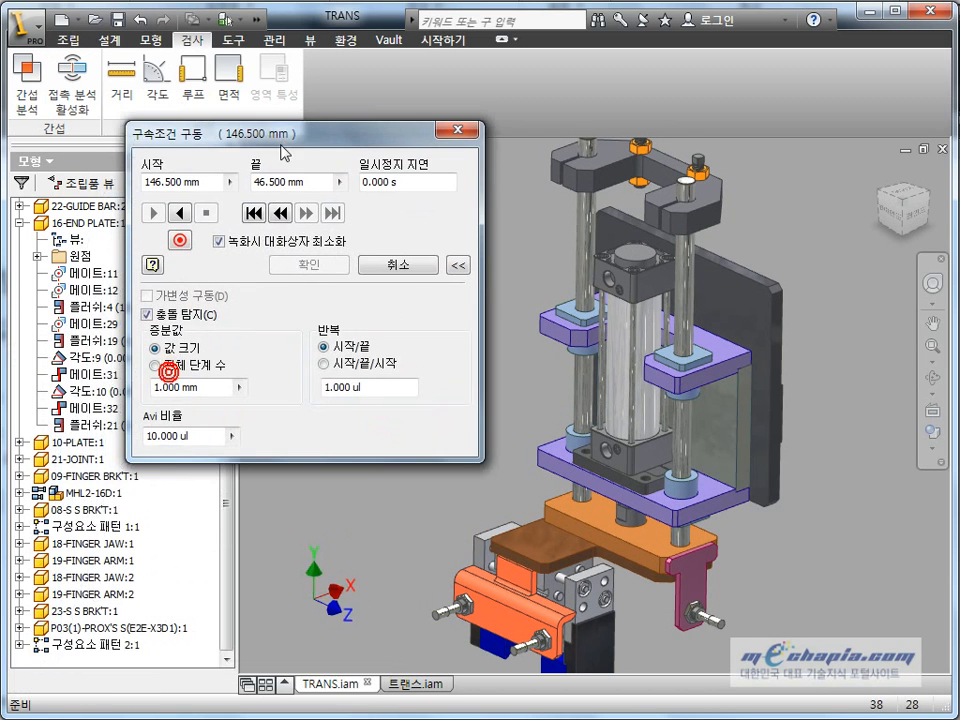
pyautogui.click(155, 212)
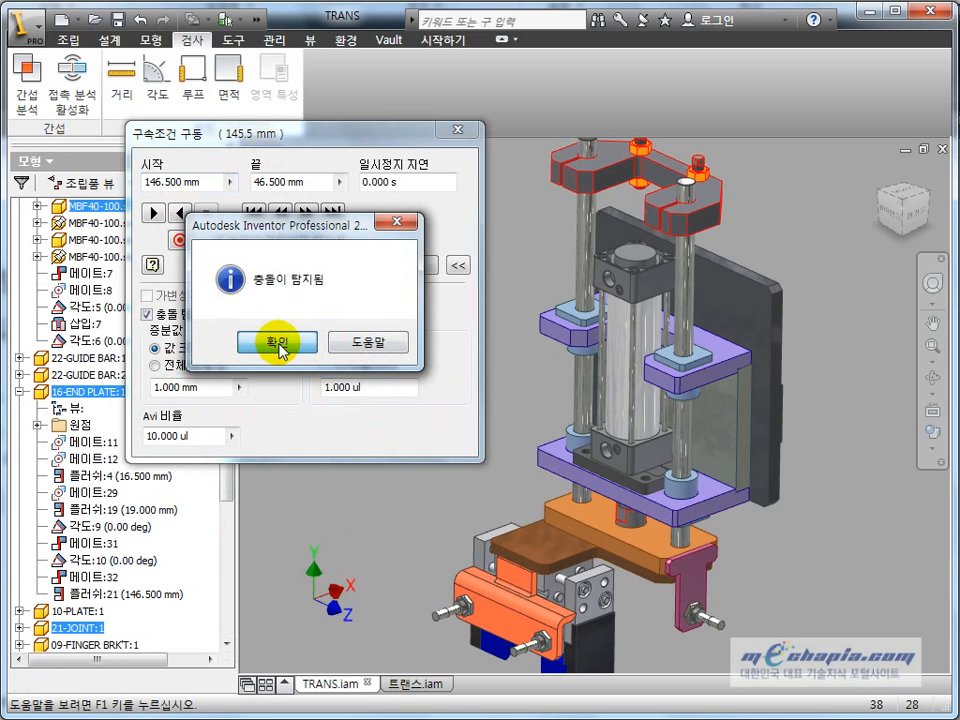
pyautogui.click(277, 344)
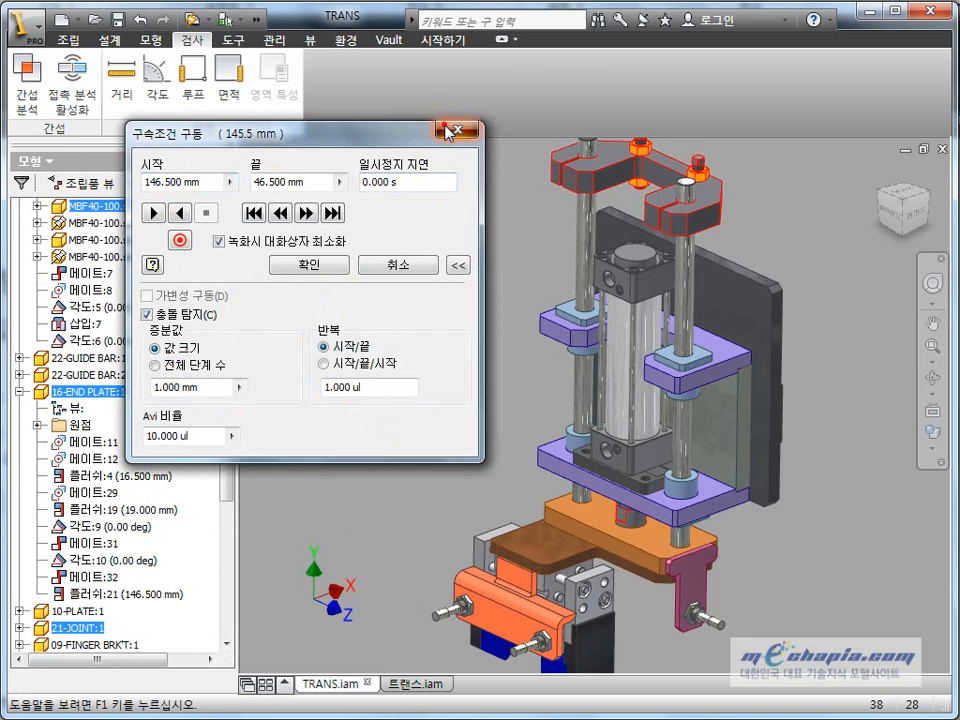
pyautogui.click(446, 129)
pyautogui.click(453, 332)
# Switch the selection filter to part priority and turn off the Enabled state of the bolt at the end plate's front corner.
pyautogui.moveTo(498, 299); pyautogui.dragTo(413, 376, button='middle')
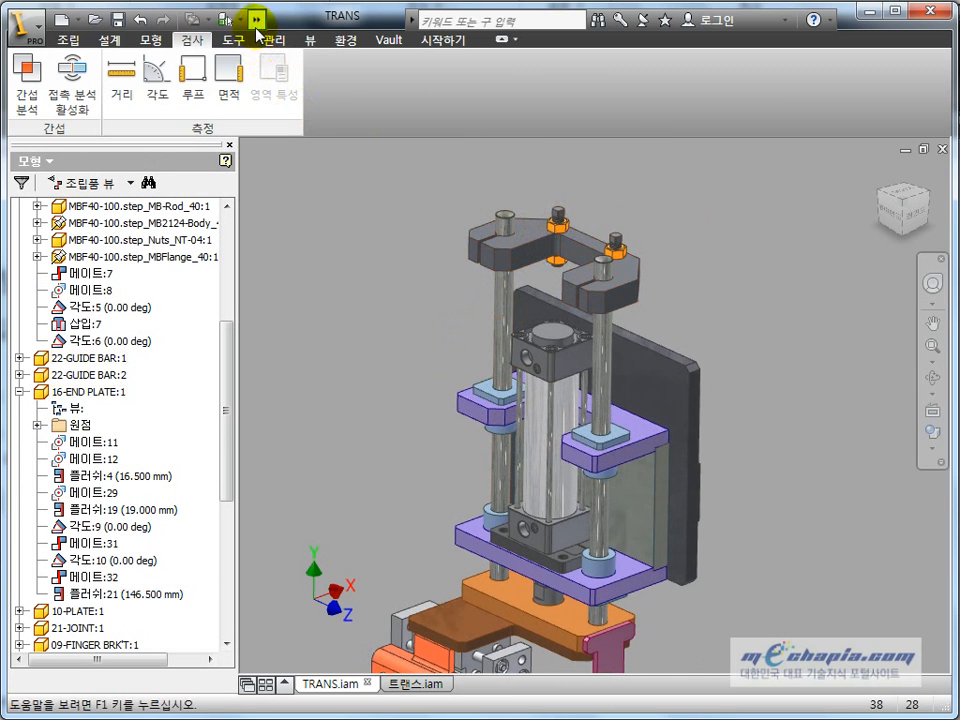
pyautogui.click(244, 22)
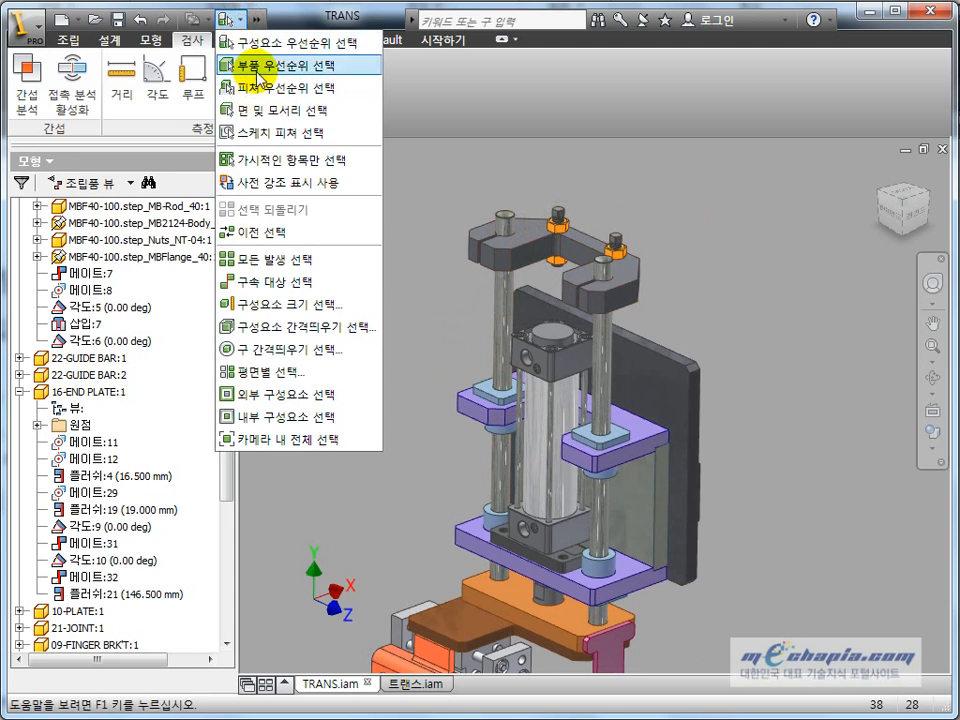
pyautogui.click(253, 64)
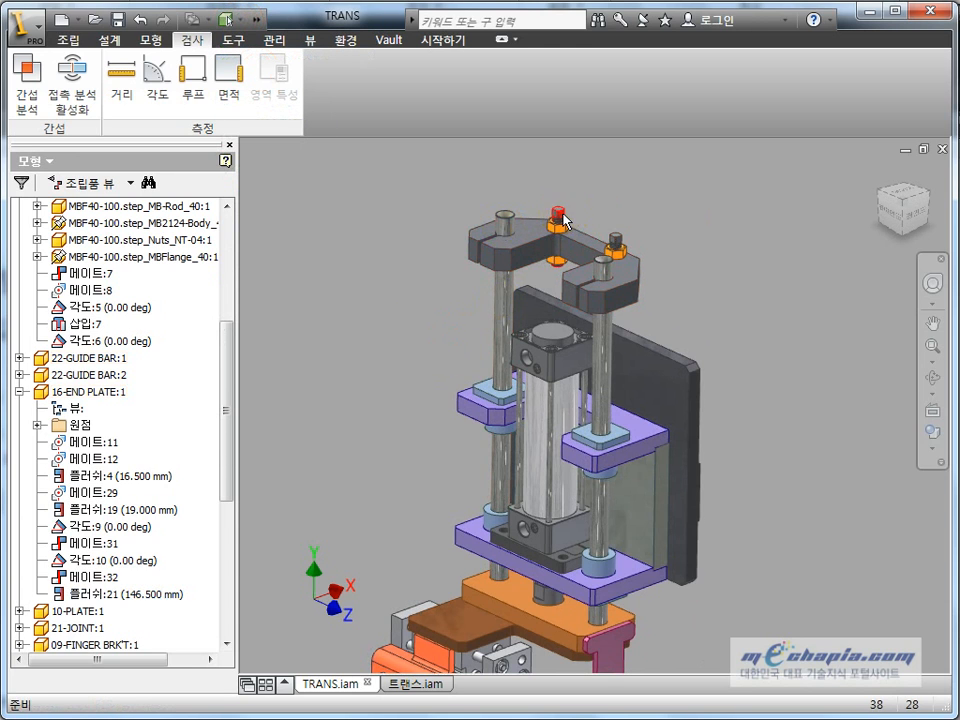
pyautogui.rightClick(616, 243)
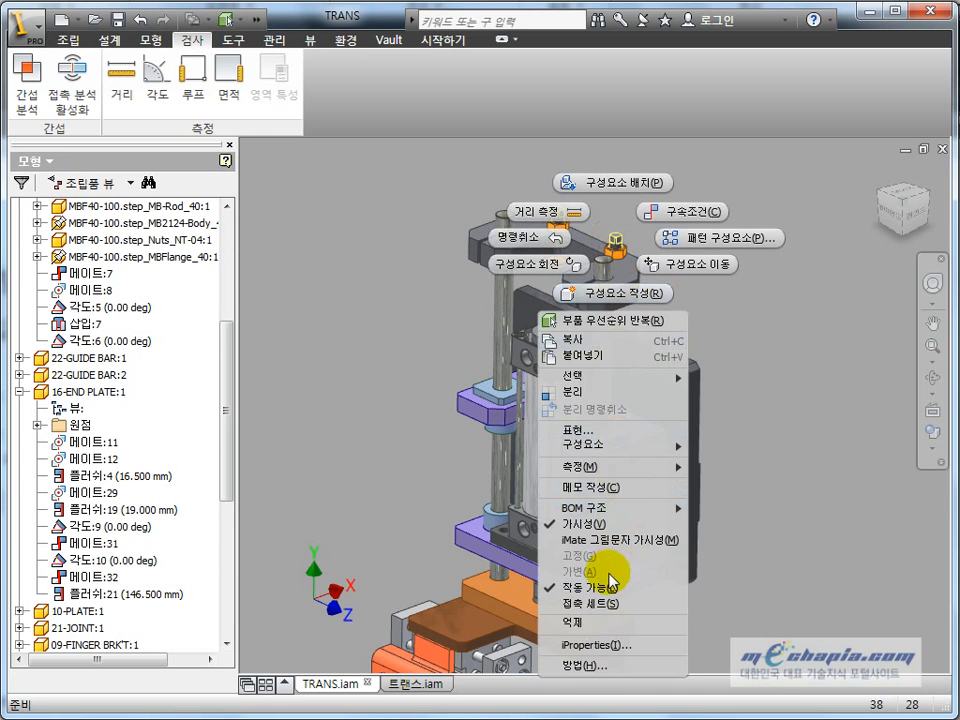
pyautogui.click(609, 590)
pyautogui.scroll(5, 407, 429)
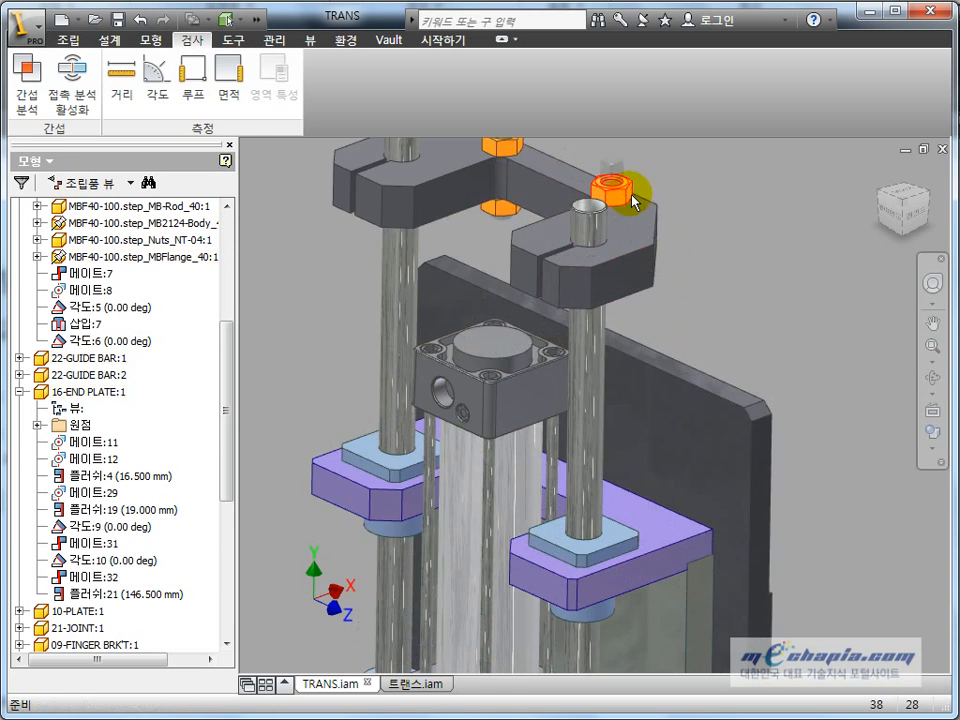
# Examine the joint and nut that connect the cylinder rod to the orange plate.
pyautogui.scroll(-5, 583, 425)
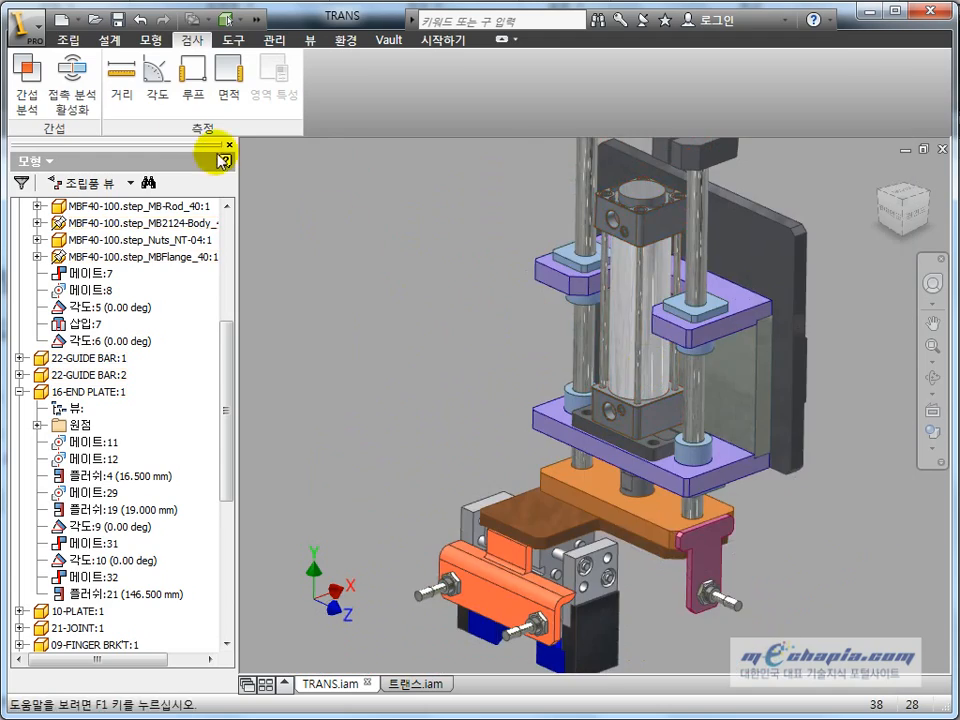
pyautogui.scroll(-2, 480, 394)
pyautogui.scroll(5, 546, 422)
pyautogui.scroll(-2, 572, 414)
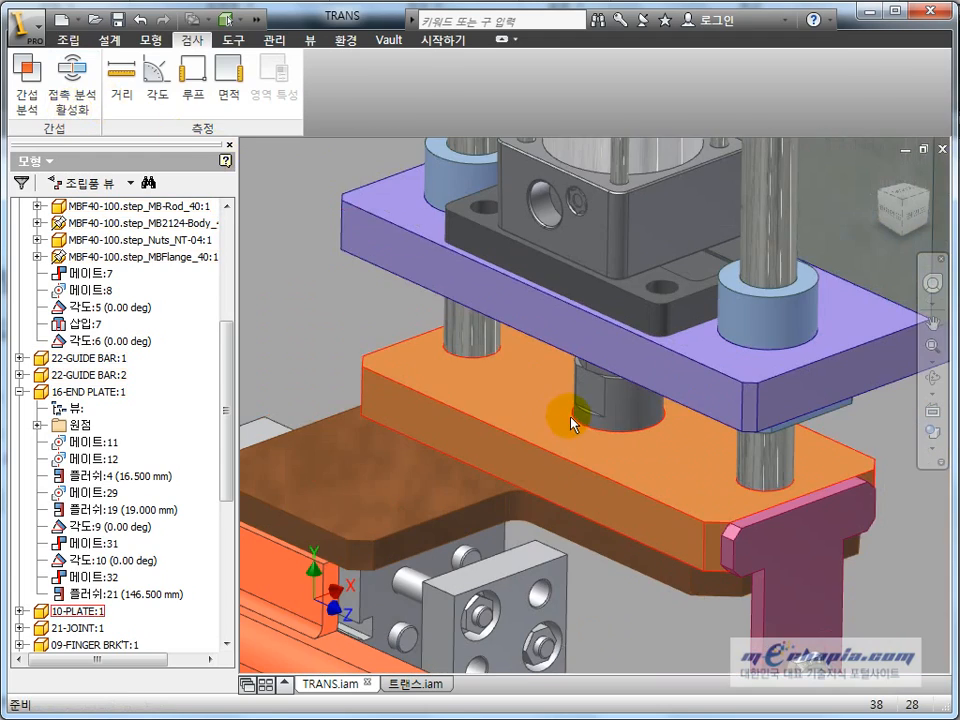
pyautogui.keyDown('shift'); pyautogui.moveTo(596, 420); pyautogui.dragTo(608, 385, button='middle'); pyautogui.keyUp('shift')
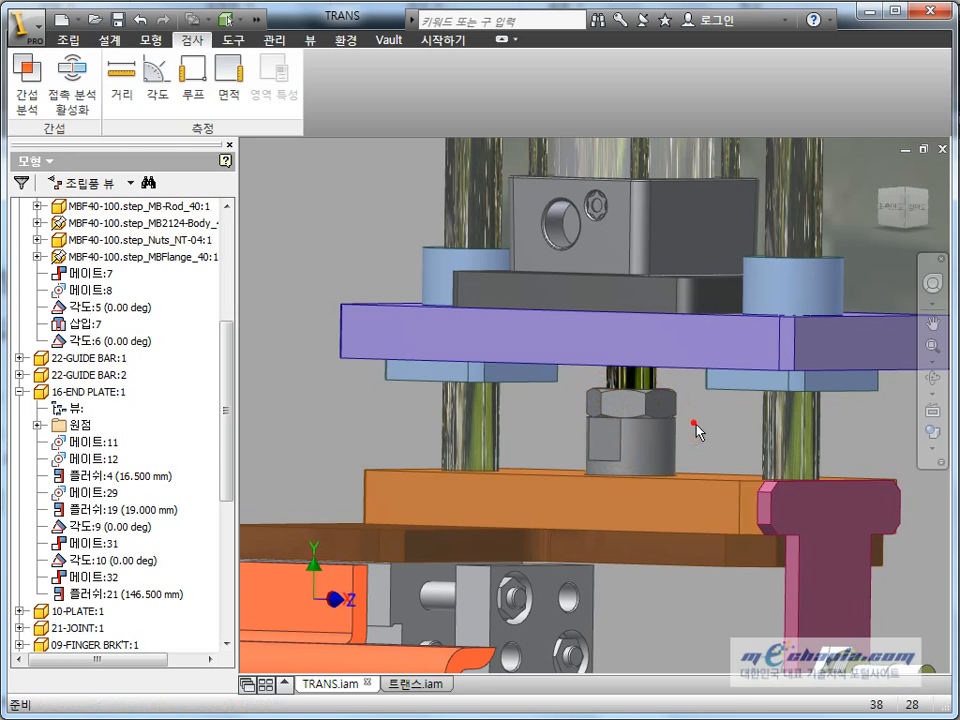
pyautogui.scroll(-3, 692, 426)
pyautogui.rightClick(656, 428)
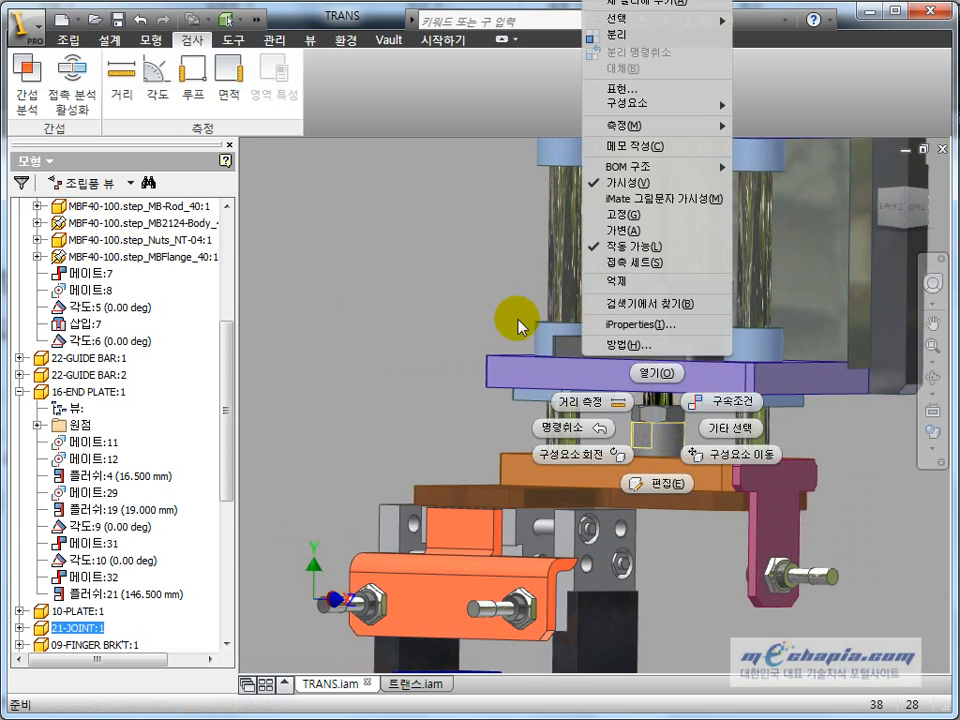
pyautogui.click(416, 313)
# Run an interference analysis on all components, inspect the marked volume inside the joint, and dismiss the result.
pyautogui.scroll(-5, 400, 315)
pyautogui.moveTo(318, 172); pyautogui.dragTo(337, 272, button='middle')
pyautogui.moveTo(306, 176); pyautogui.dragTo(606, 521)
pyautogui.click(36, 96)
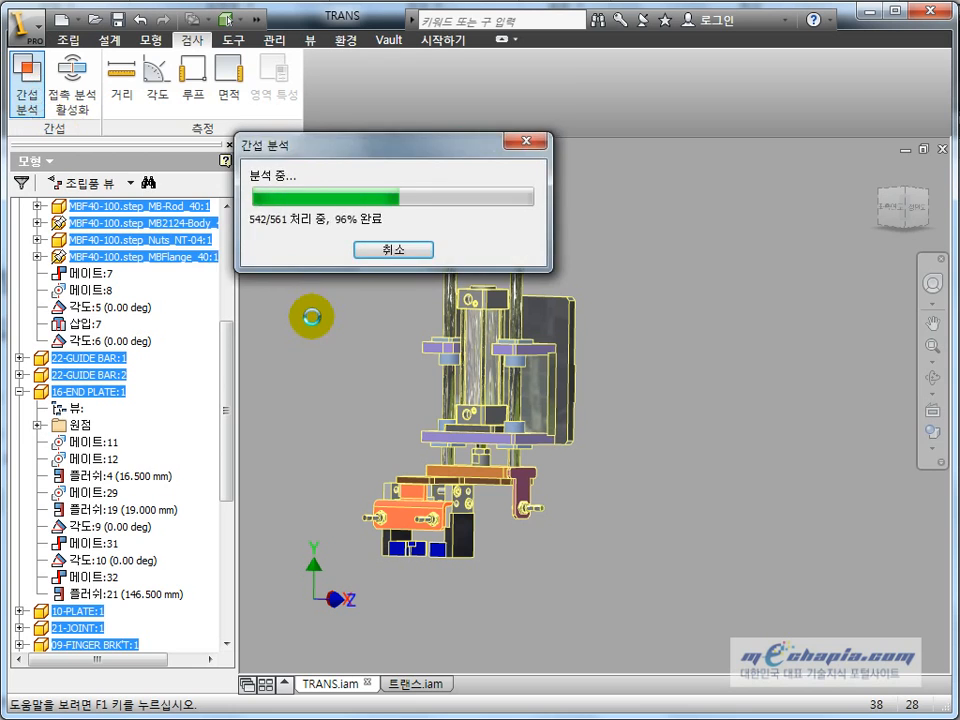
pyautogui.scroll(8, 489, 461)
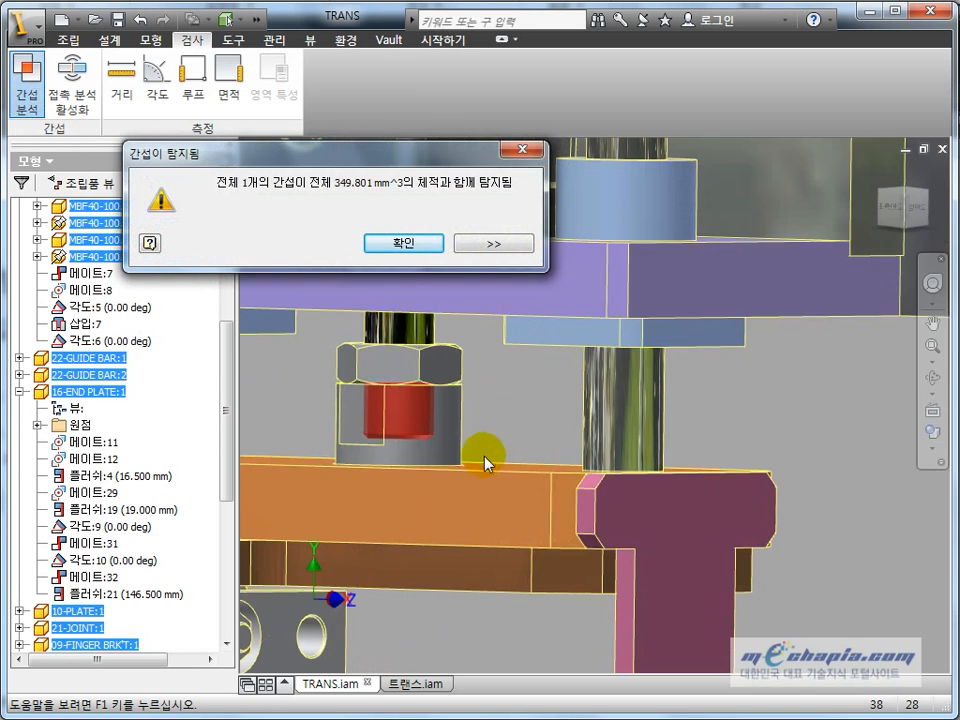
pyautogui.moveTo(491, 467); pyautogui.dragTo(542, 506, button='middle')
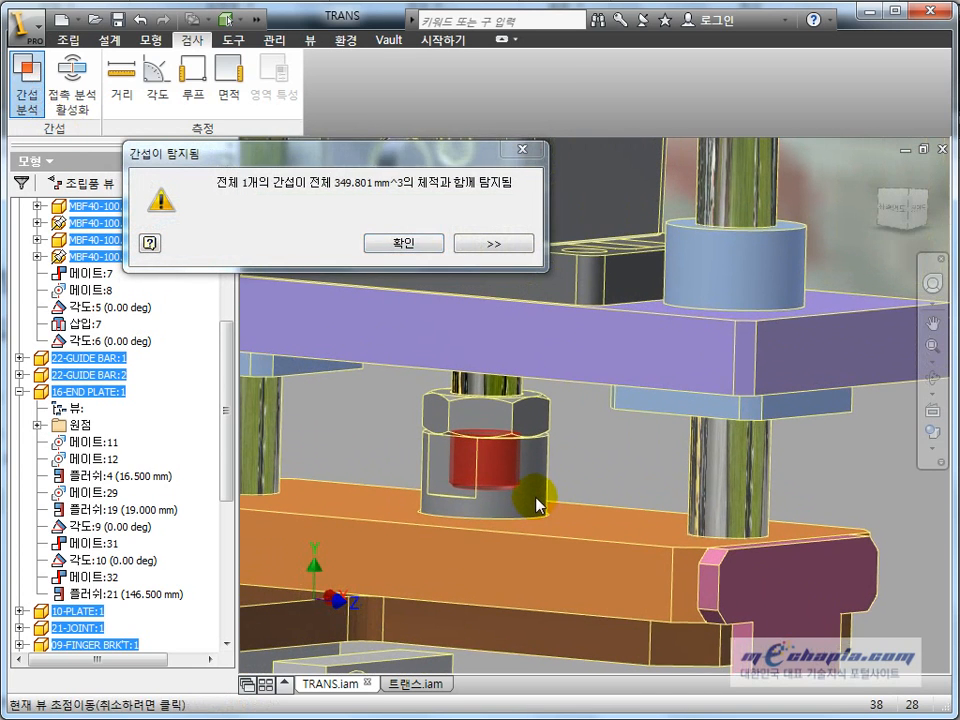
pyautogui.press('Return')
# Turn off the Enabled state of all selected components with associativity removed, and undo that change.
pyautogui.rightClick(525, 498)
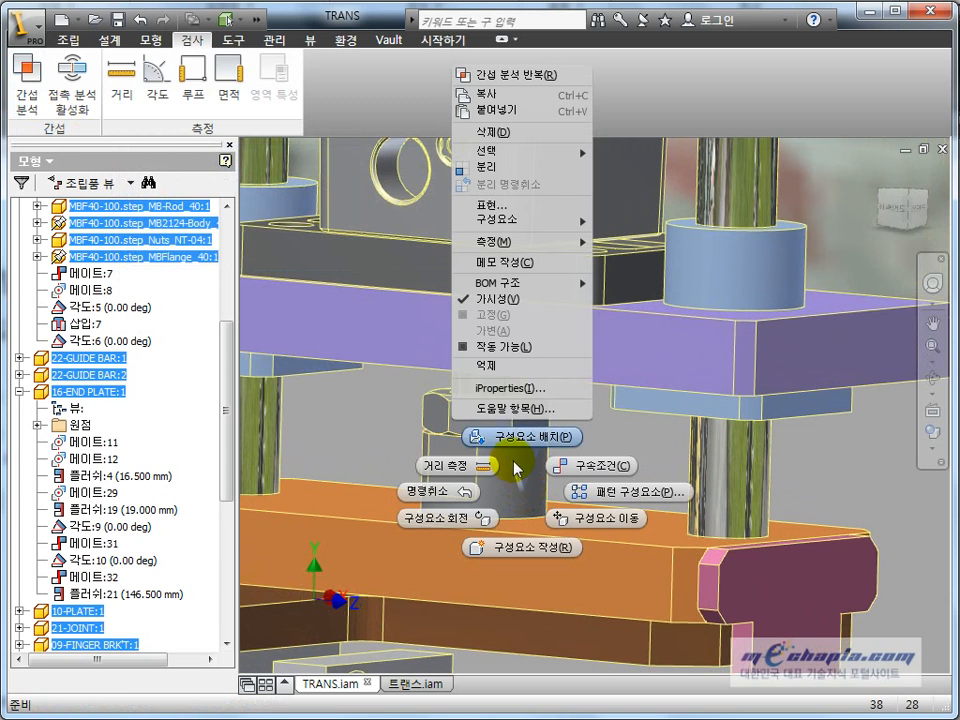
pyautogui.click(516, 348)
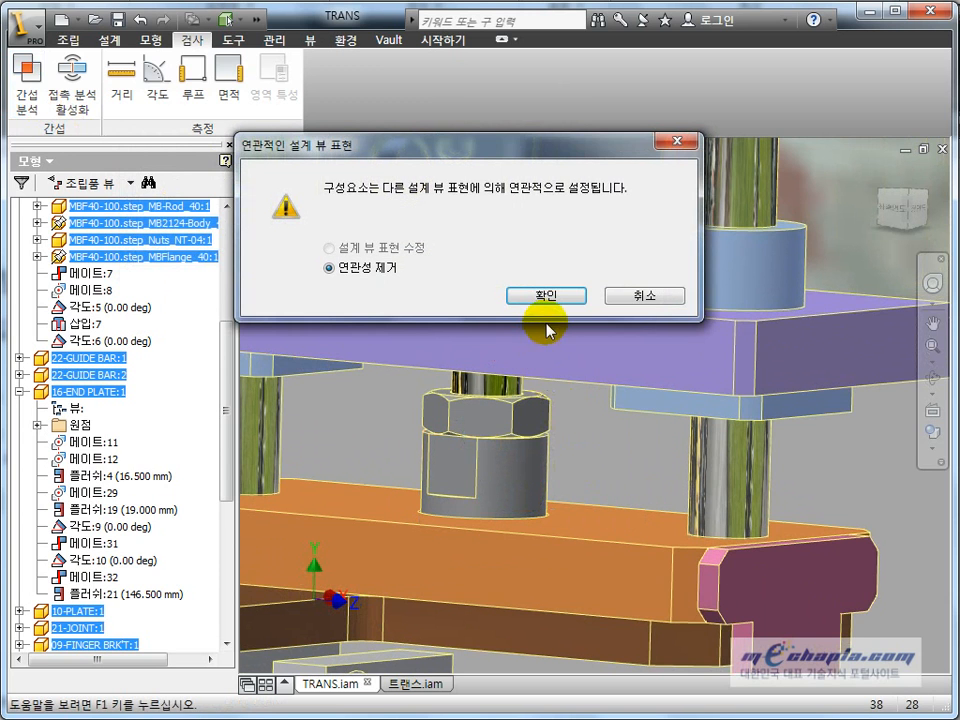
pyautogui.click(549, 298)
pyautogui.click(592, 462)
pyautogui.scroll(-5, 592, 477)
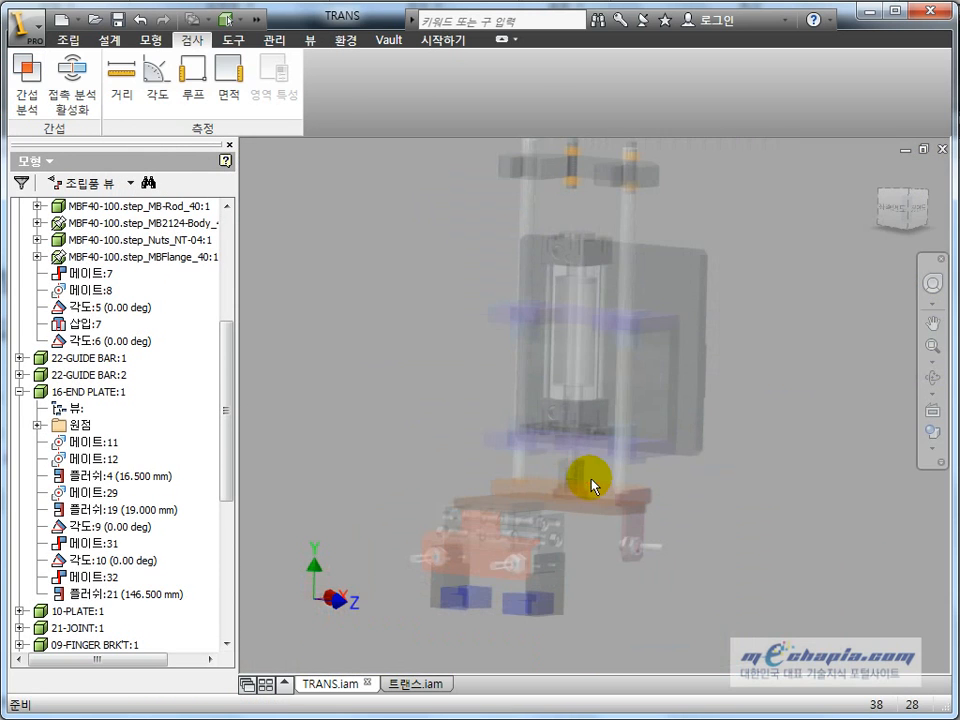
pyautogui.hotkey('ctrl', 'z')
# Turn off the Enabled state of the cylinder rod above the joint nut, removing its design view associativity.
pyautogui.scroll(5, 592, 485)
pyautogui.click(553, 437)
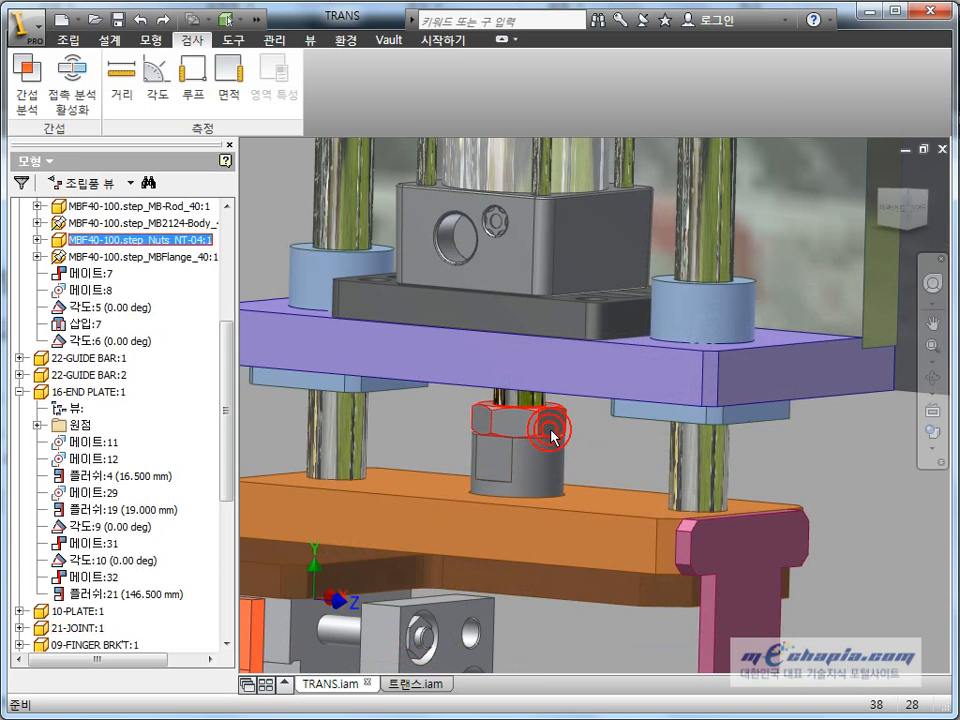
pyautogui.rightClick(537, 404)
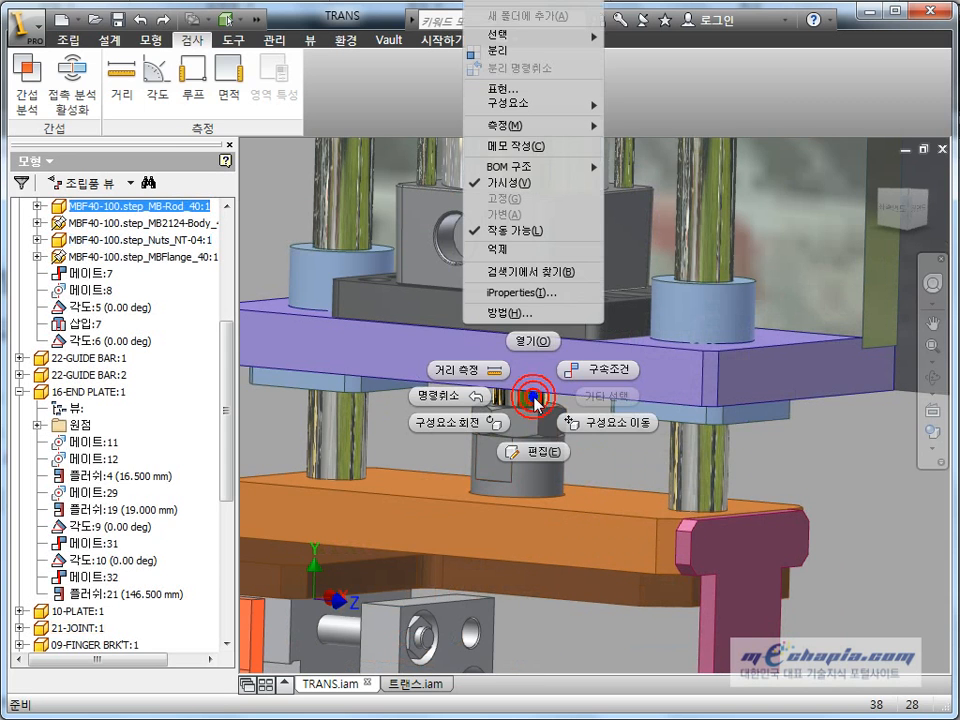
pyautogui.click(537, 231)
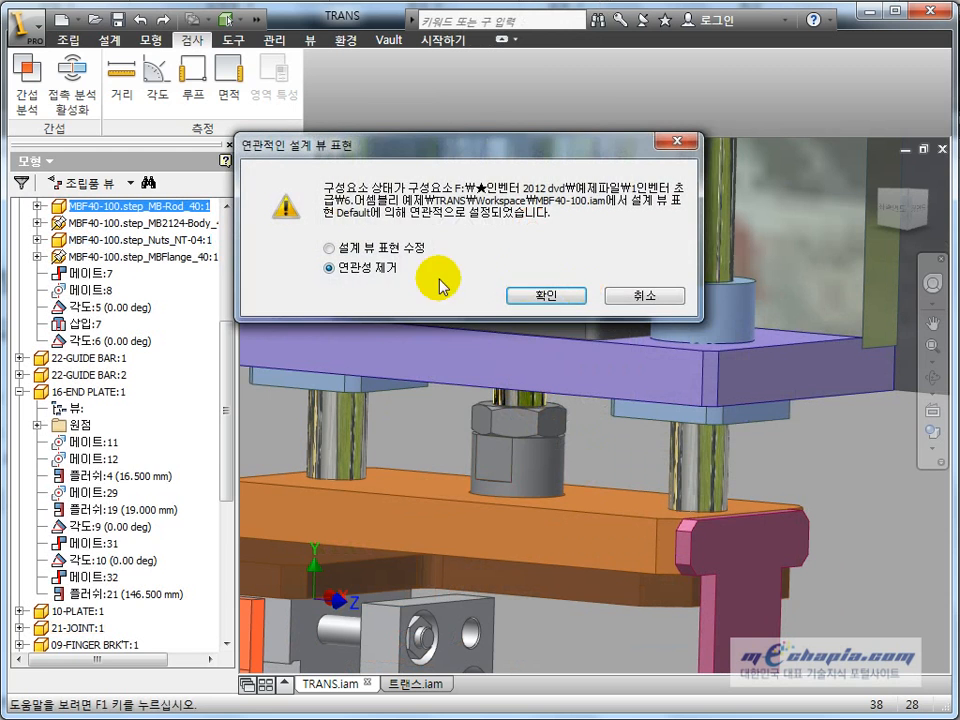
pyautogui.click(558, 299)
# Drive the end plate's 146.5 mm flush constraint to 46.5 mm and back twice with collision detection enabled.
pyautogui.scroll(-6, 608, 450)
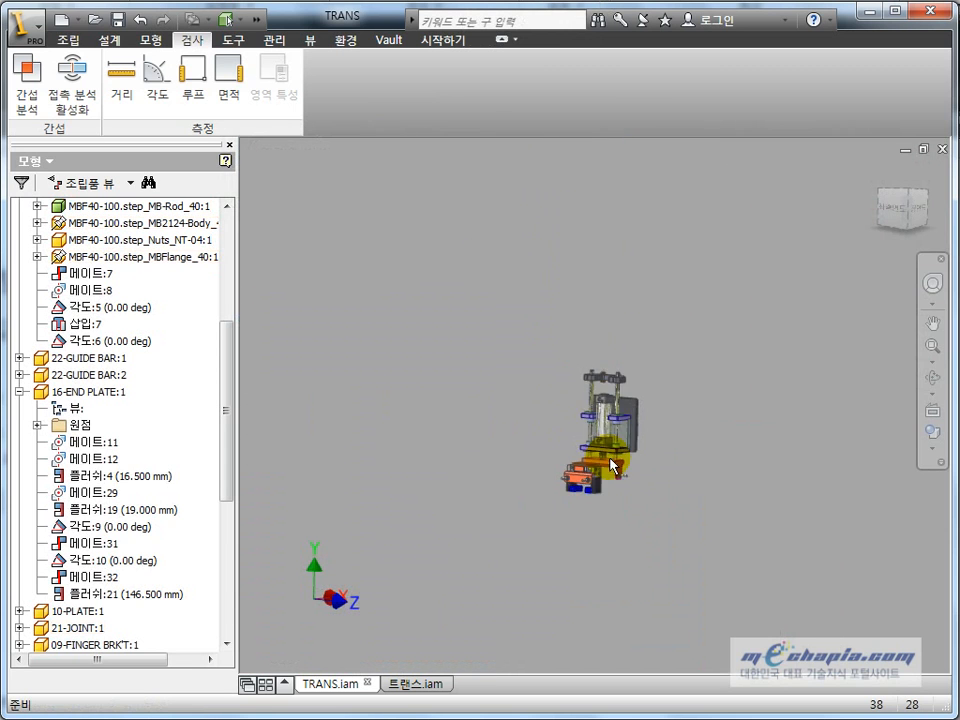
pyautogui.scroll(3, 606, 460)
pyautogui.keyDown('shift'); pyautogui.moveTo(596, 455); pyautogui.dragTo(565, 457, button='middle'); pyautogui.keyUp('shift')
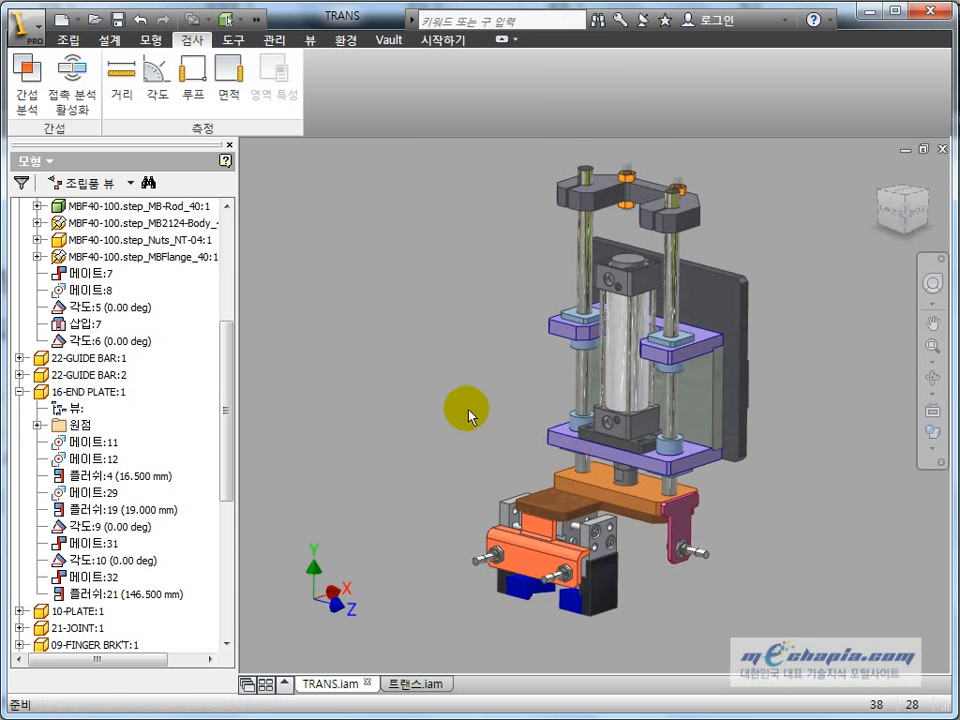
pyautogui.rightClick(140, 596)
pyautogui.click(236, 677)
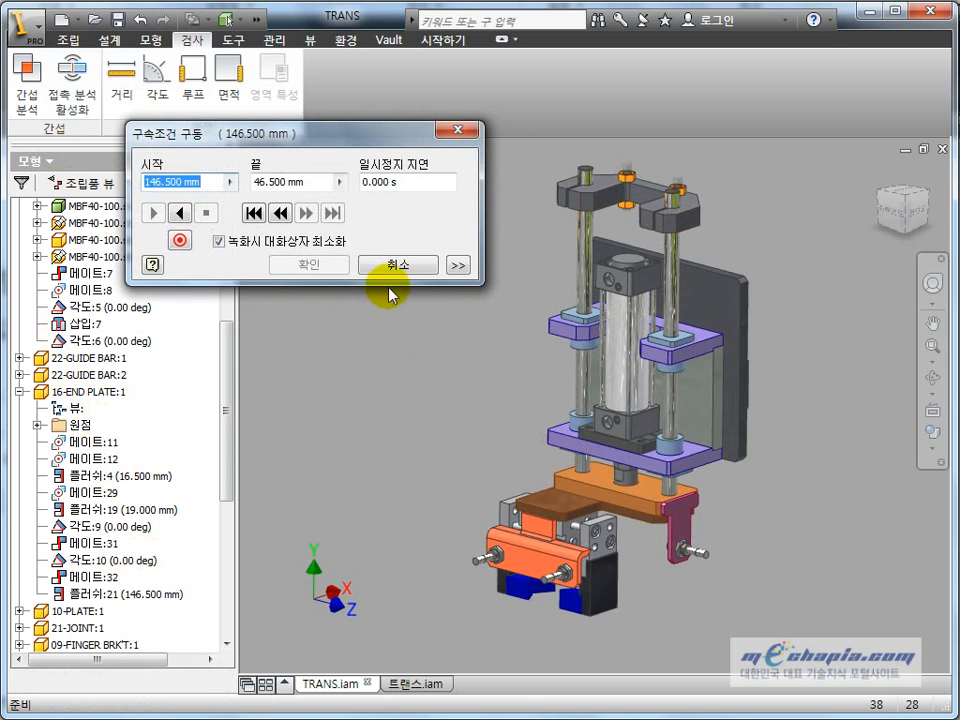
pyautogui.click(457, 265)
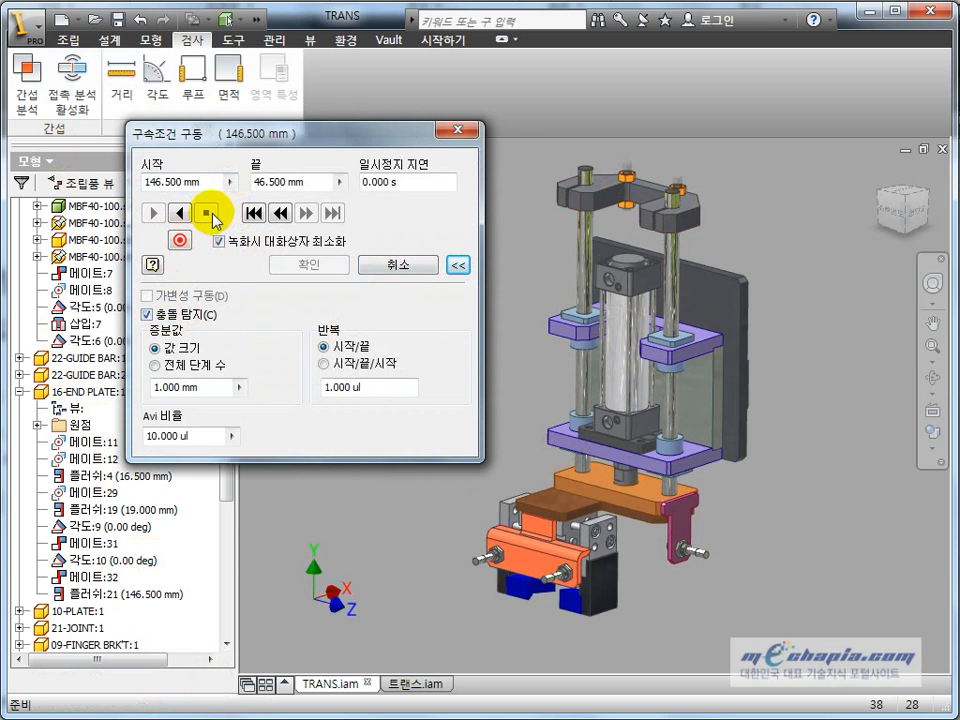
pyautogui.click(181, 213)
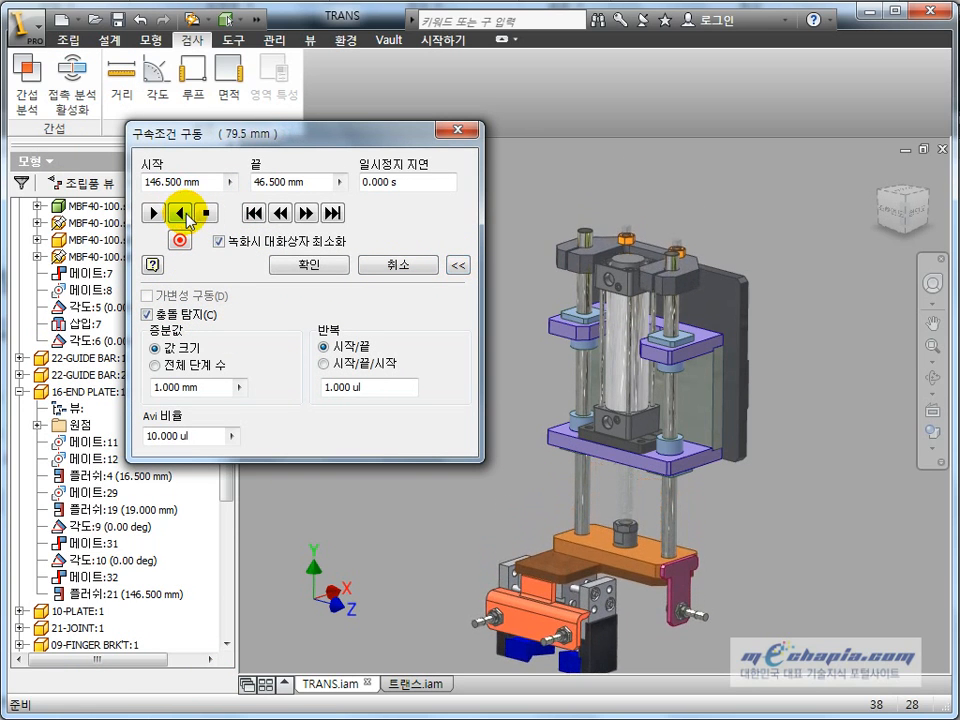
pyautogui.click(155, 213)
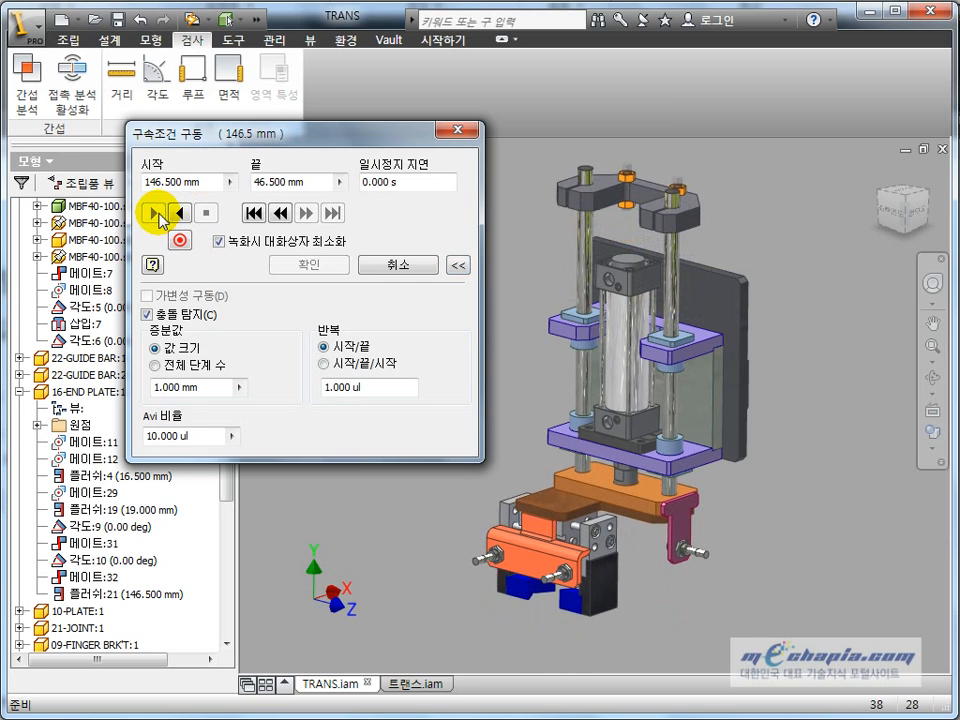
pyautogui.click(181, 213)
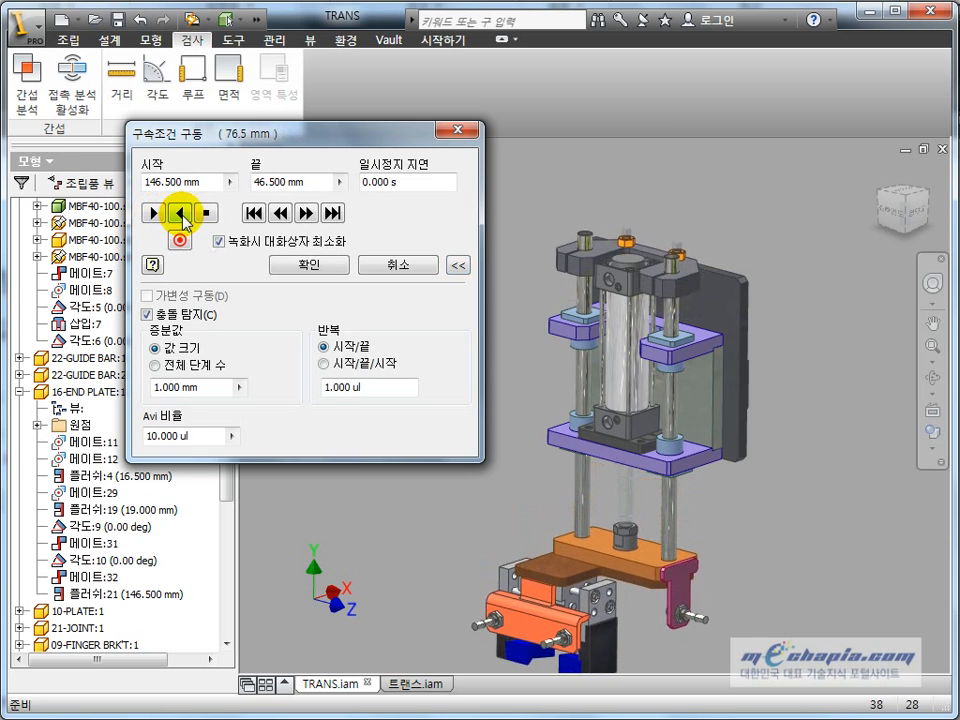
pyautogui.click(155, 213)
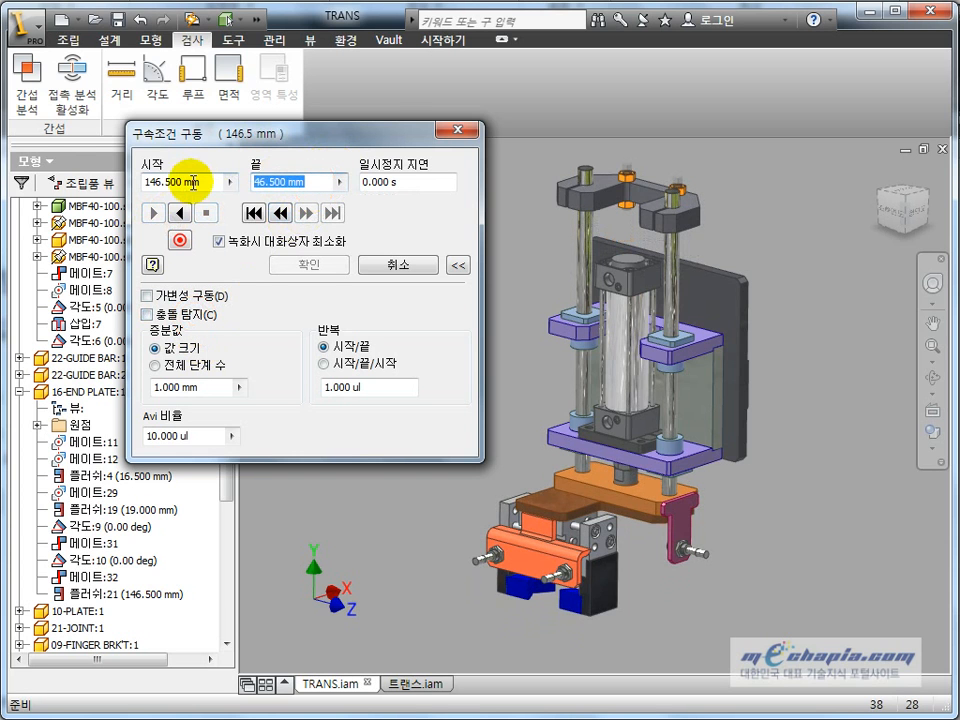
# Set the drive's end value to 0 and run the stroke down and back in front view without collision detection.
pyautogui.write('0')
pyautogui.keyDown('shift'); pyautogui.moveTo(578, 253); pyautogui.dragTo(755, 409, button='middle'); pyautogui.keyUp('shift')
pyautogui.scroll(-3, 741, 320)
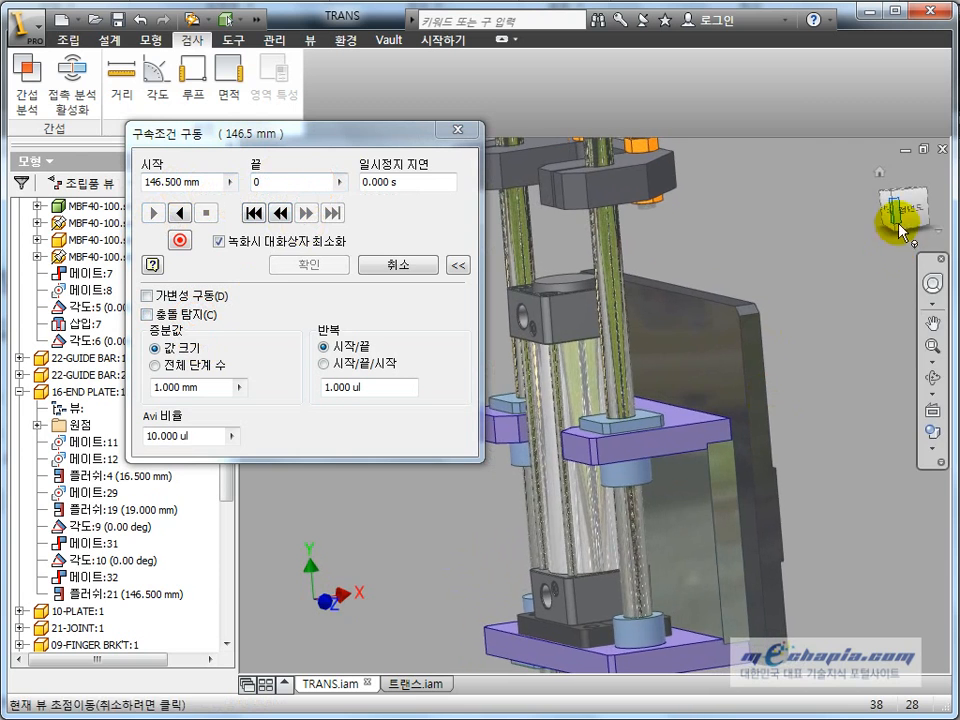
pyautogui.click(900, 230)
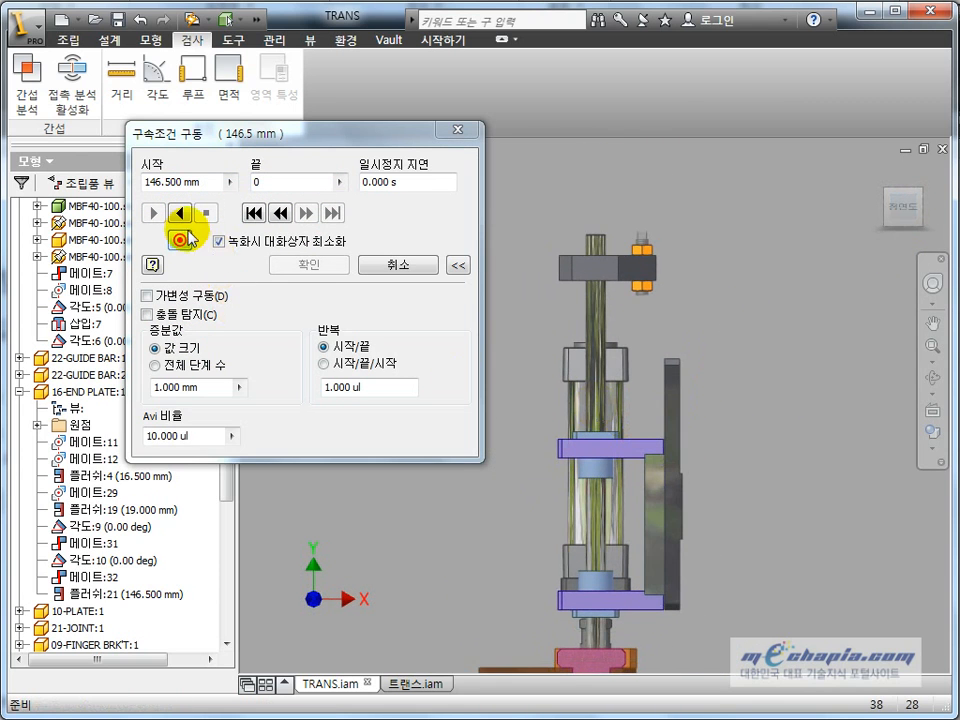
pyautogui.click(181, 214)
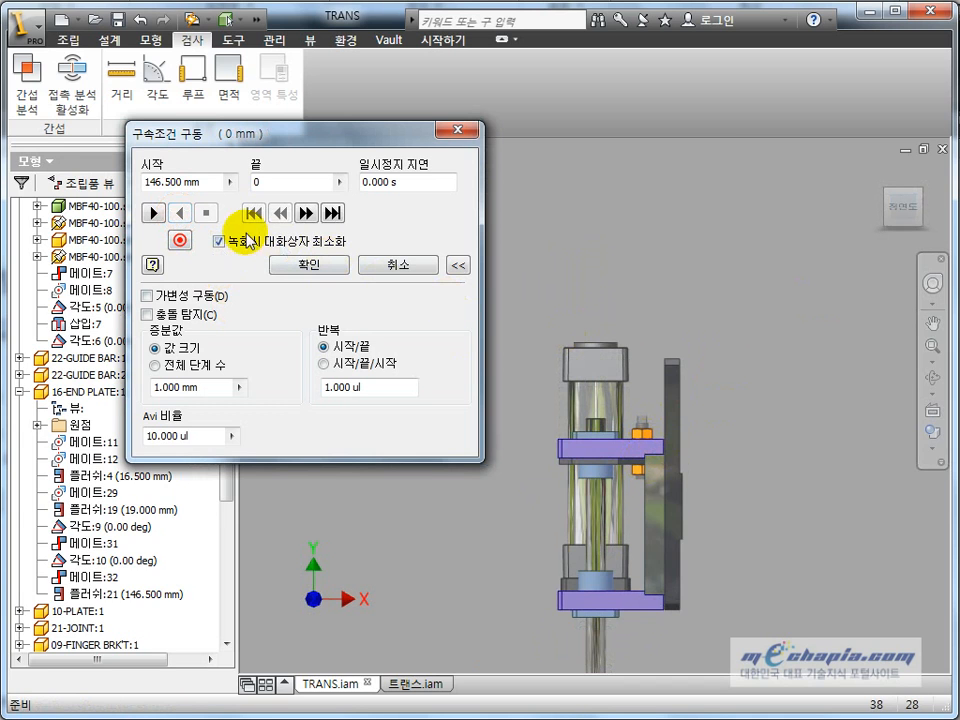
pyautogui.click(154, 213)
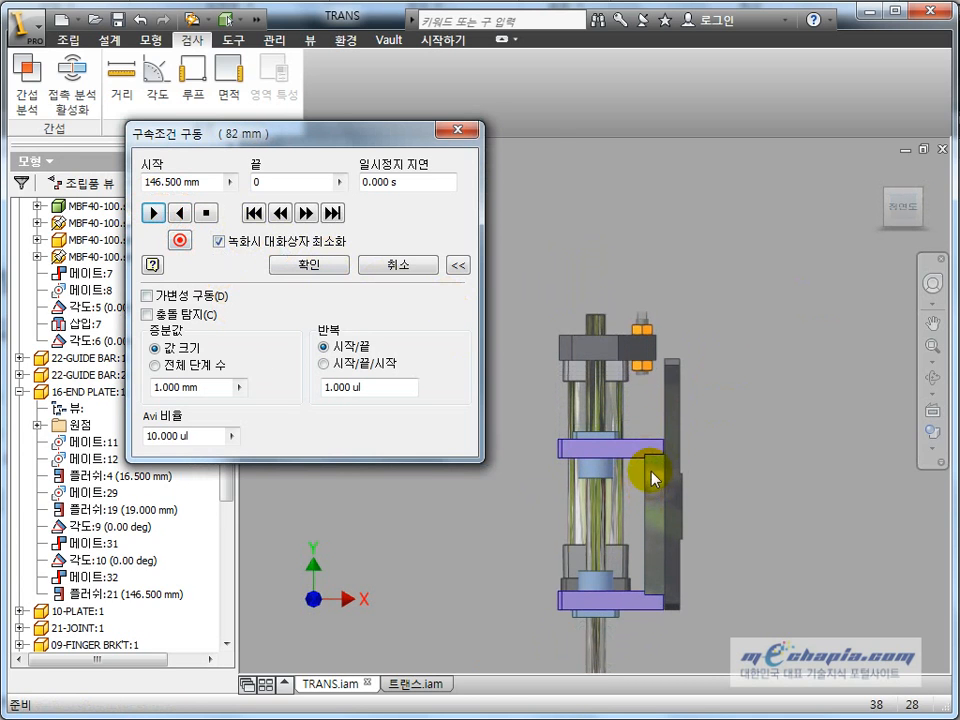
pyautogui.keyDown('shift'); pyautogui.moveTo(660, 456); pyautogui.dragTo(686, 430, button='middle'); pyautogui.keyUp('shift')
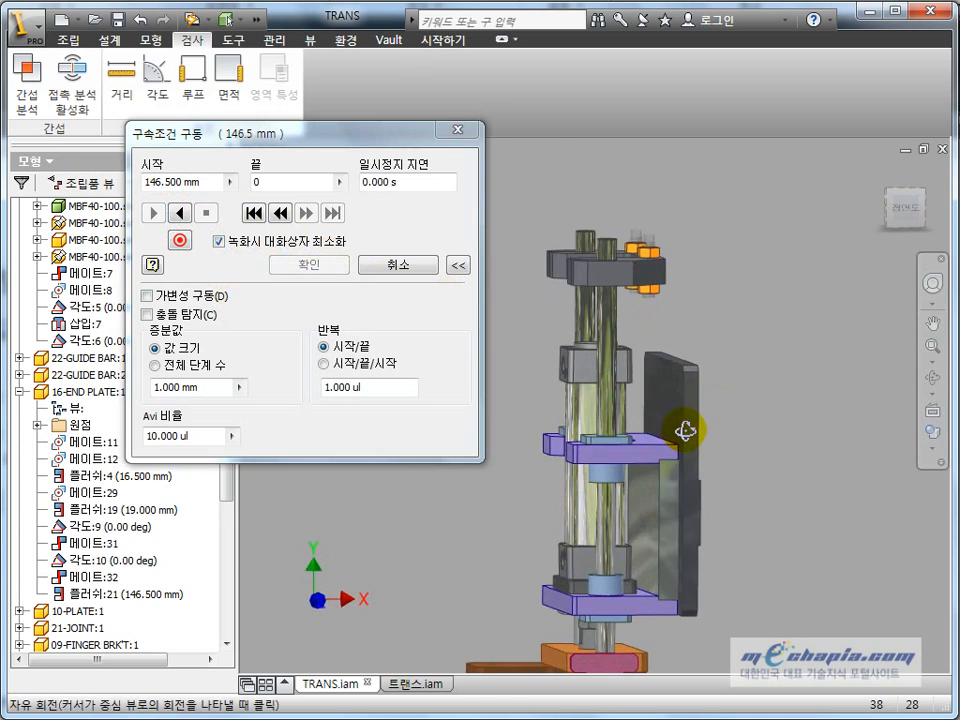
# Enable collision detection, drive the end plate from 146.5 mm toward 0 in front view, and cancel the drive settings.
pyautogui.click(147, 314)
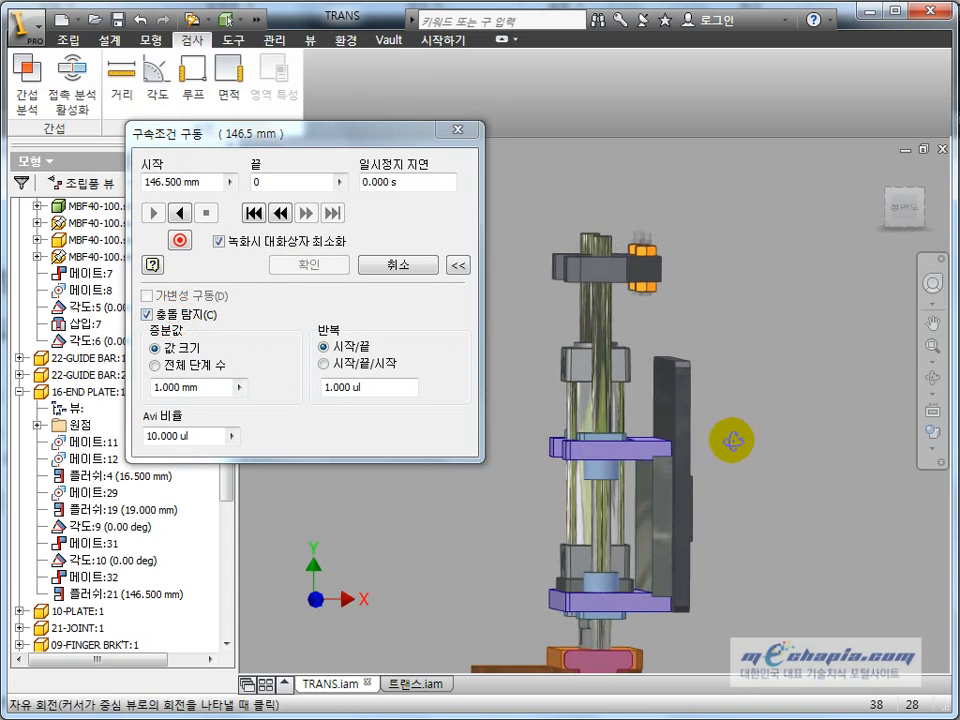
pyautogui.click(907, 204)
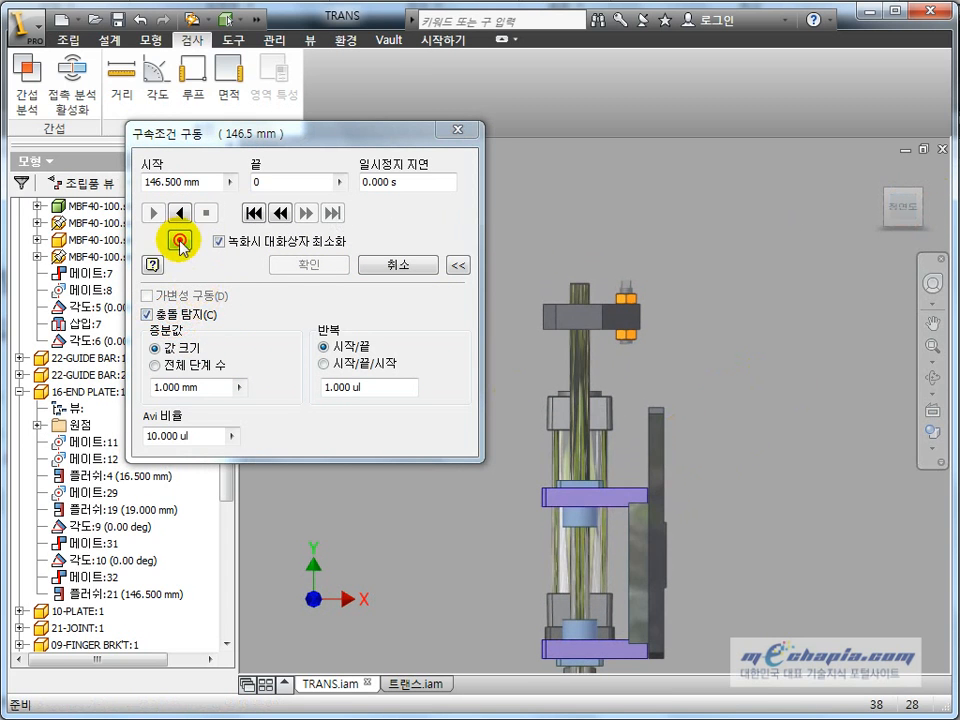
pyautogui.click(180, 213)
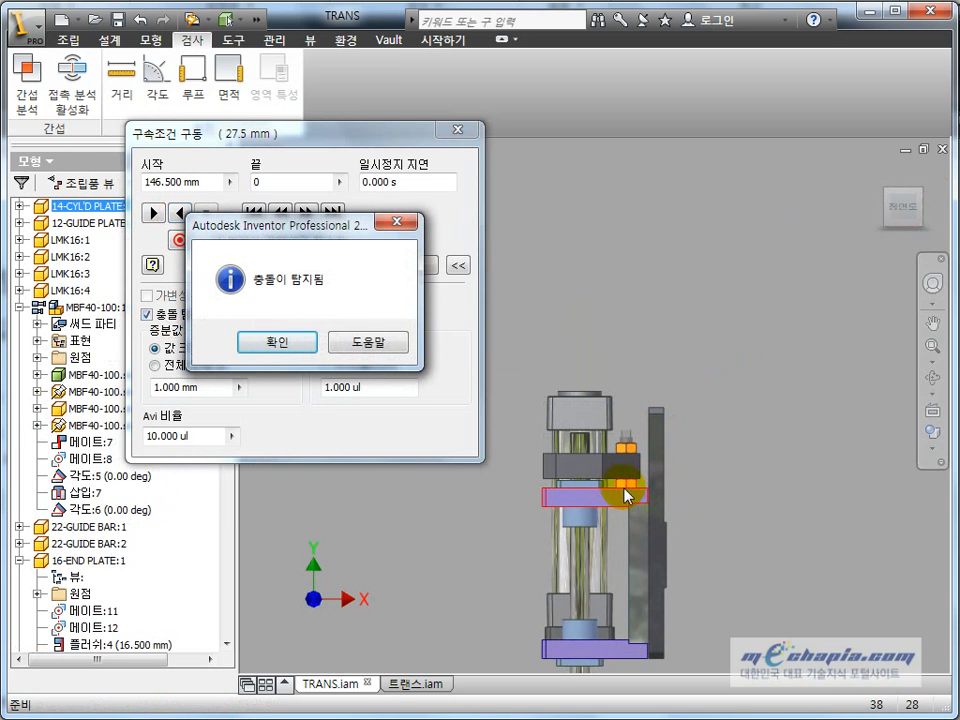
pyautogui.click(280, 342)
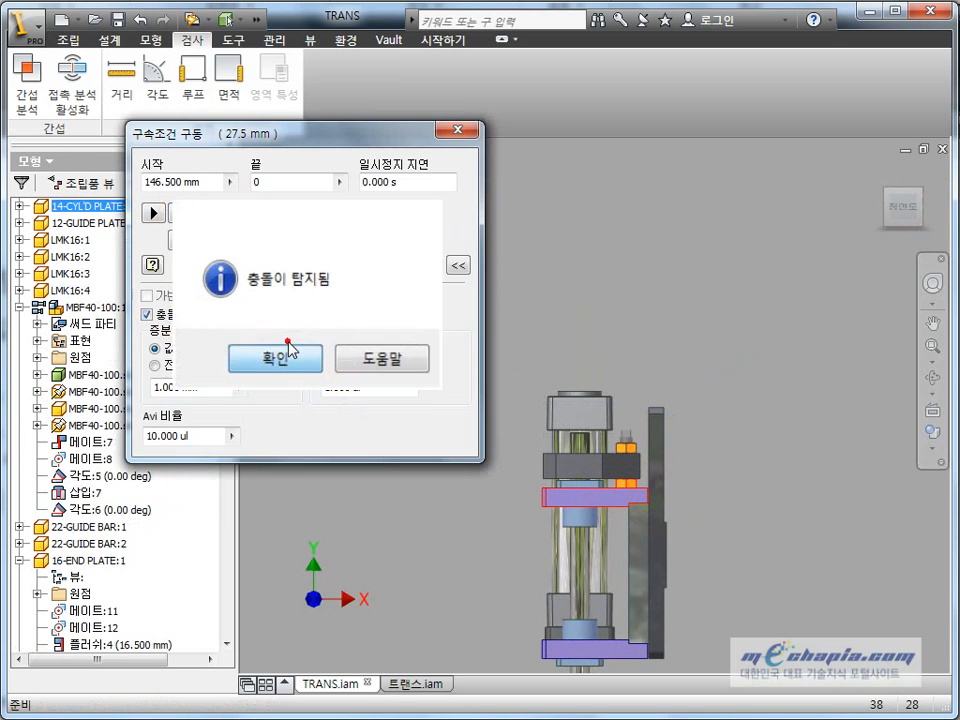
pyautogui.click(389, 266)
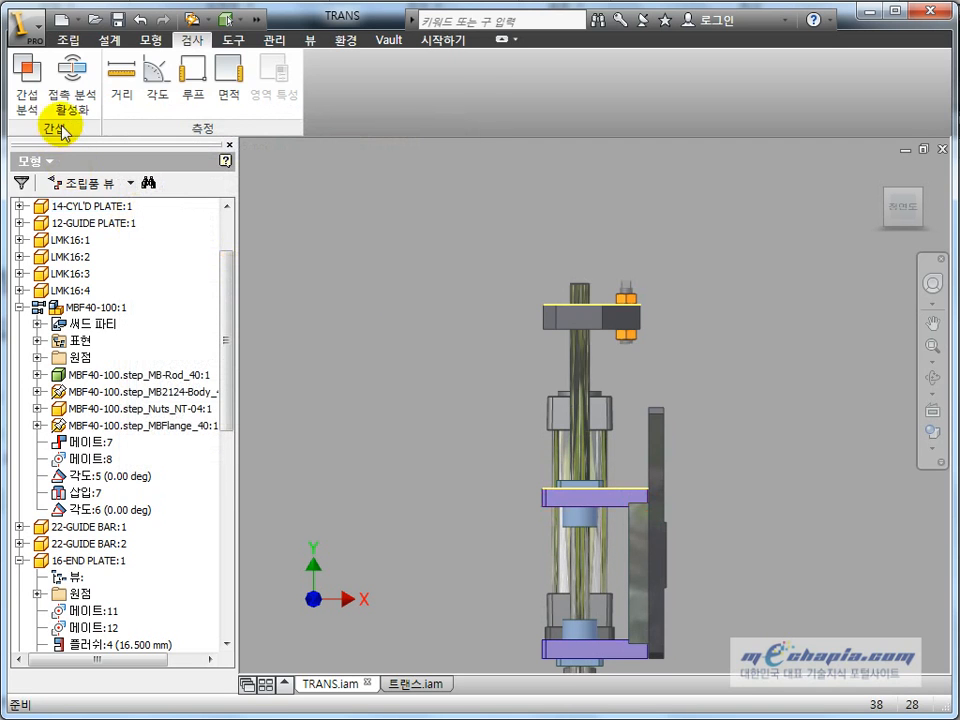
# Set the end value for driving the end plate's 146.5 mm flush constraint to 46.5 mm.
pyautogui.click(78, 105)
pyautogui.keyDown('shift'); pyautogui.moveTo(439, 371); pyautogui.dragTo(165, 543, button='middle'); pyautogui.keyUp('shift')
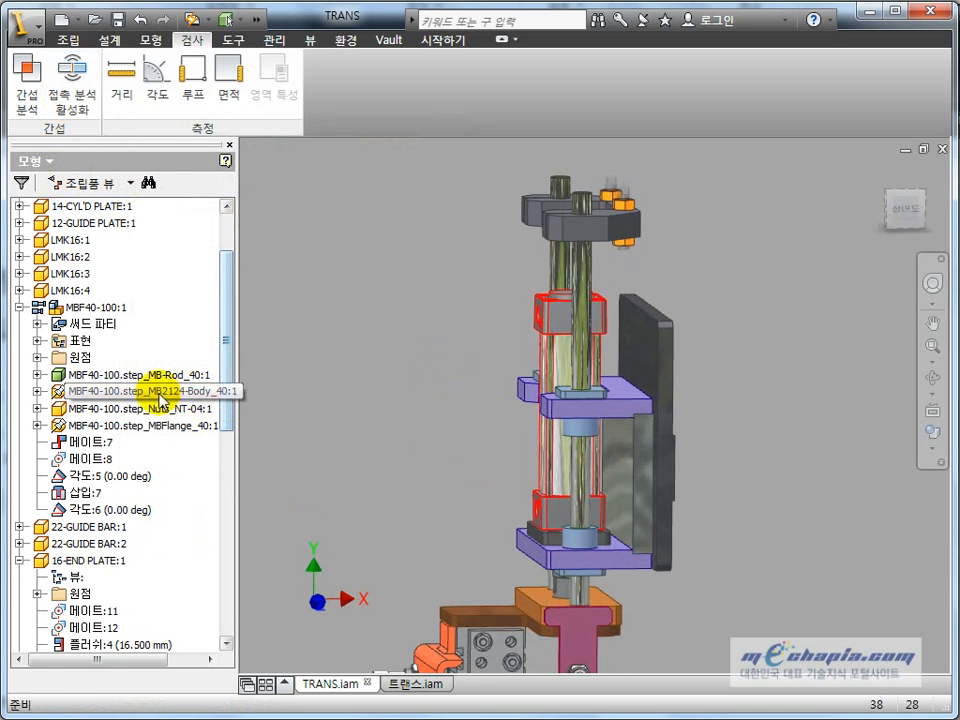
pyautogui.moveTo(229, 390); pyautogui.dragTo(226, 503)
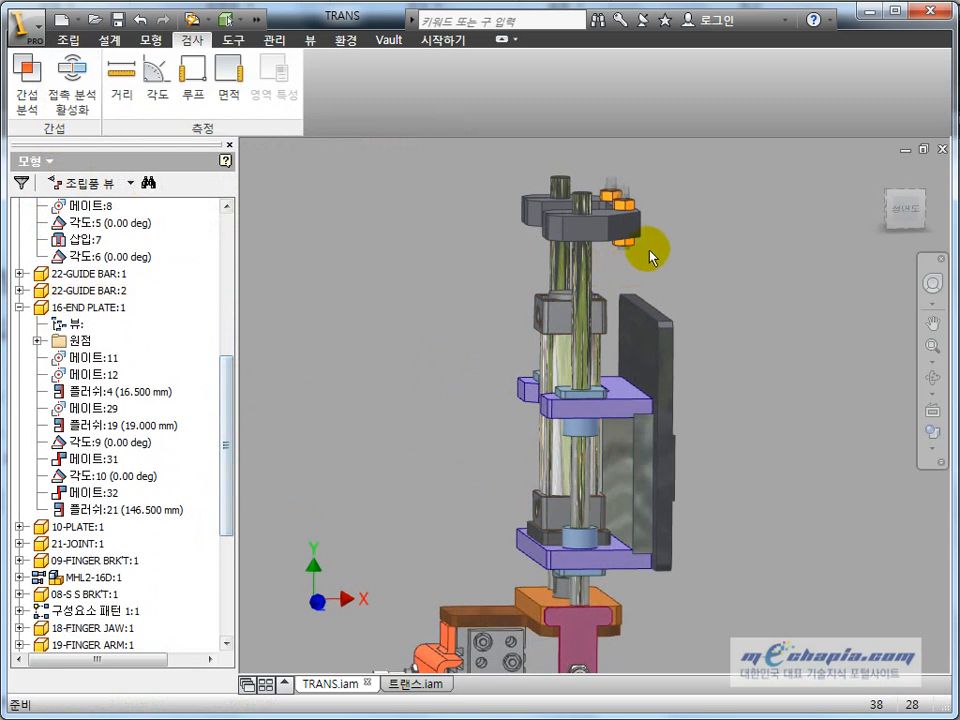
pyautogui.rightClick(161, 514)
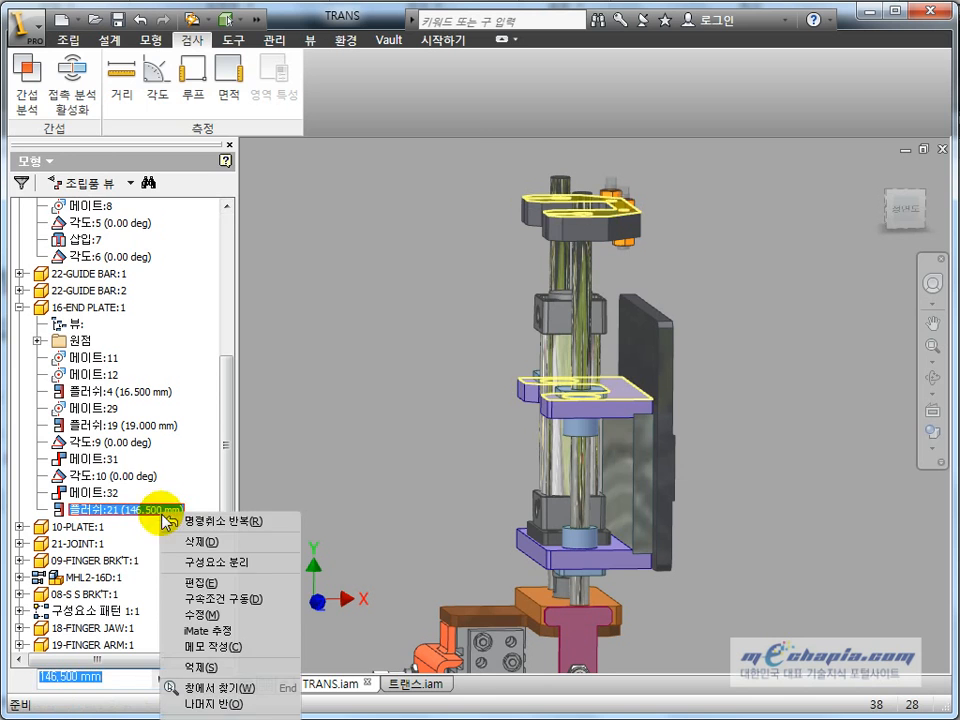
pyautogui.click(221, 597)
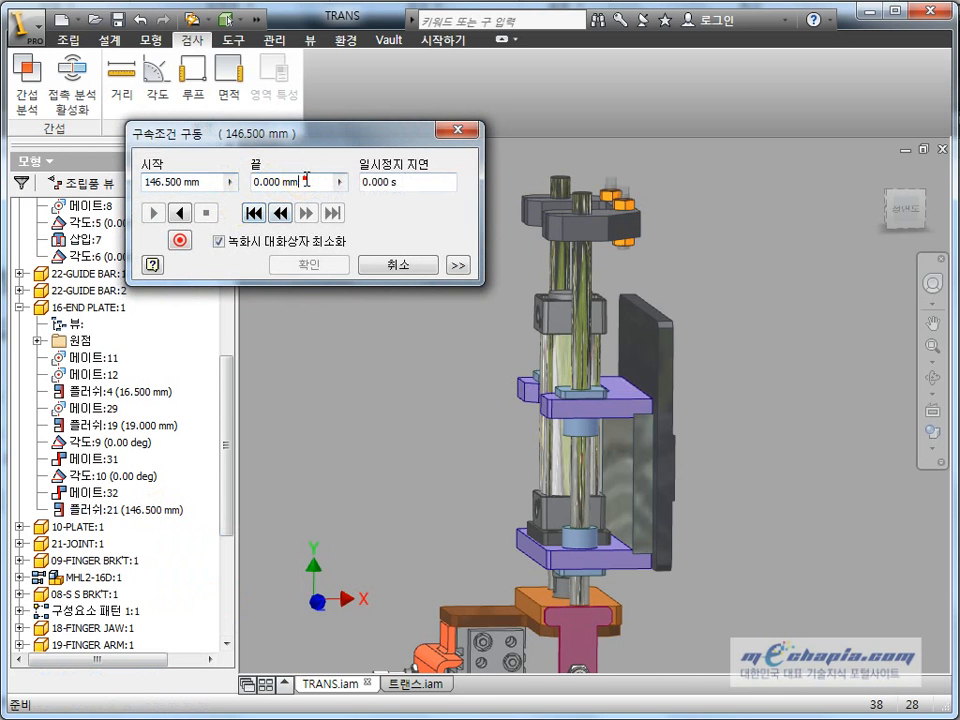
pyautogui.moveTo(306, 181); pyautogui.dragTo(197, 176)
pyautogui.write('46.')
pyautogui.press('Escape')
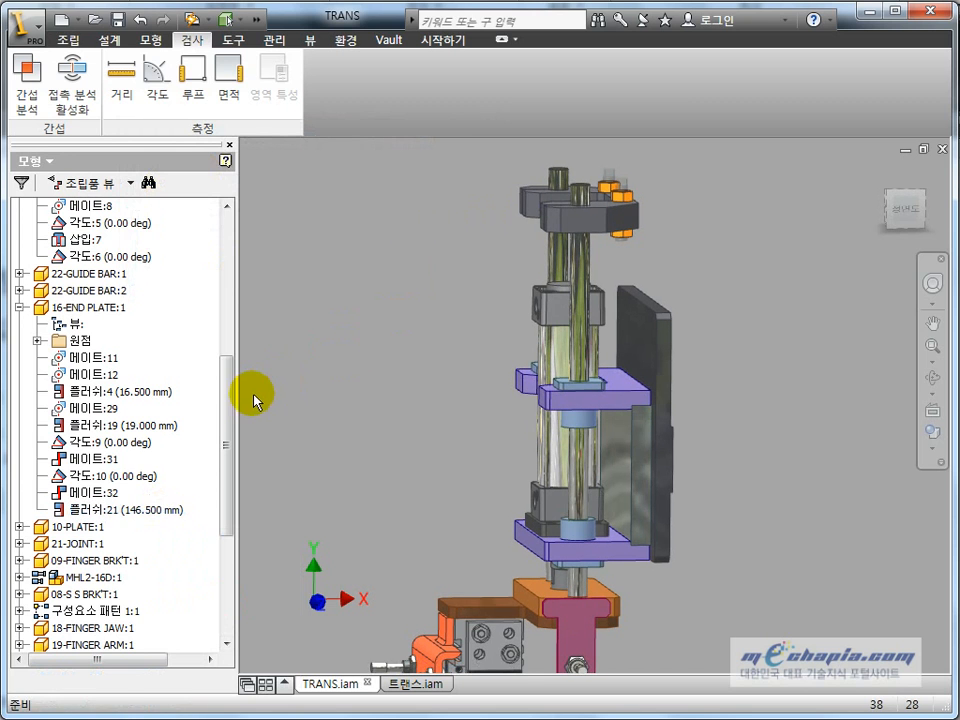
# Turn the Enabled state back on for both 17-STOPPER BOLT components in component pattern 2.
pyautogui.moveTo(223, 435); pyautogui.dragTo(228, 562)
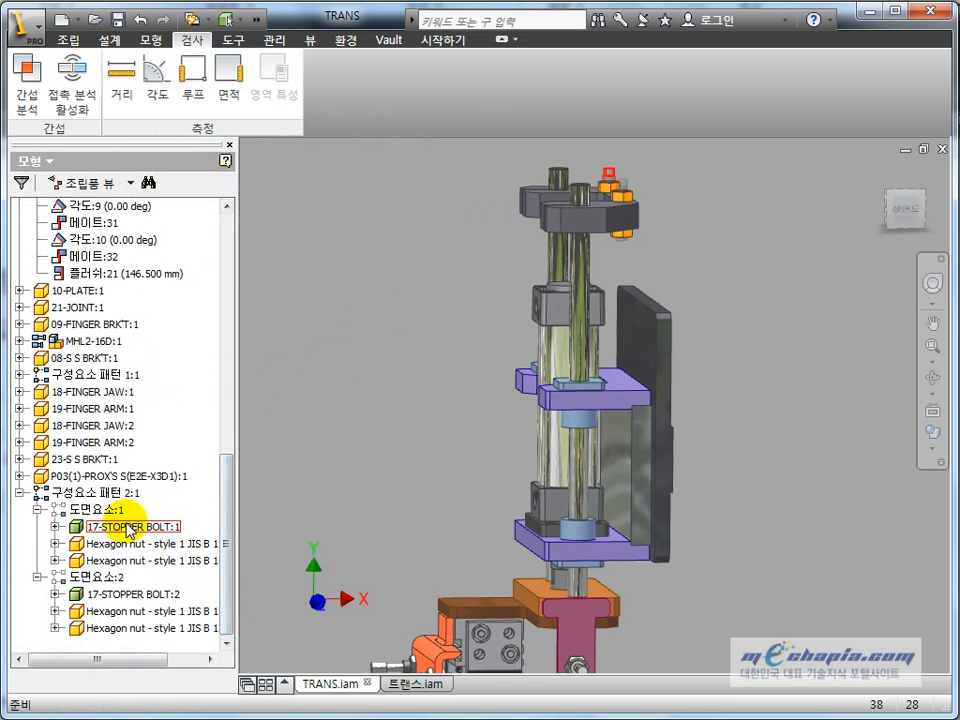
pyautogui.rightClick(124, 596)
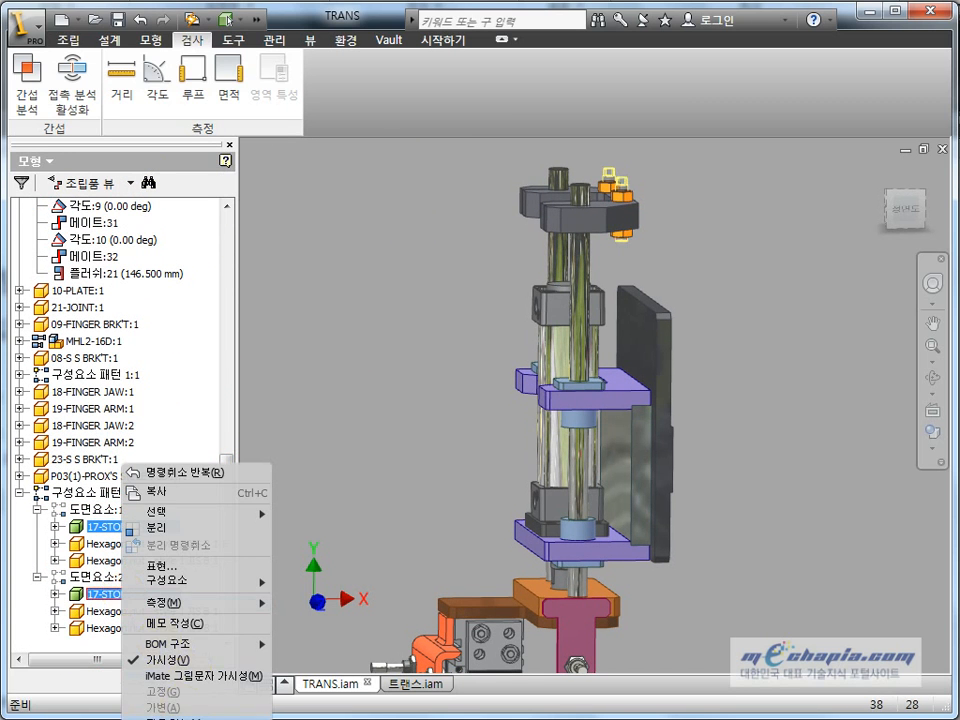
pyautogui.click(353, 430)
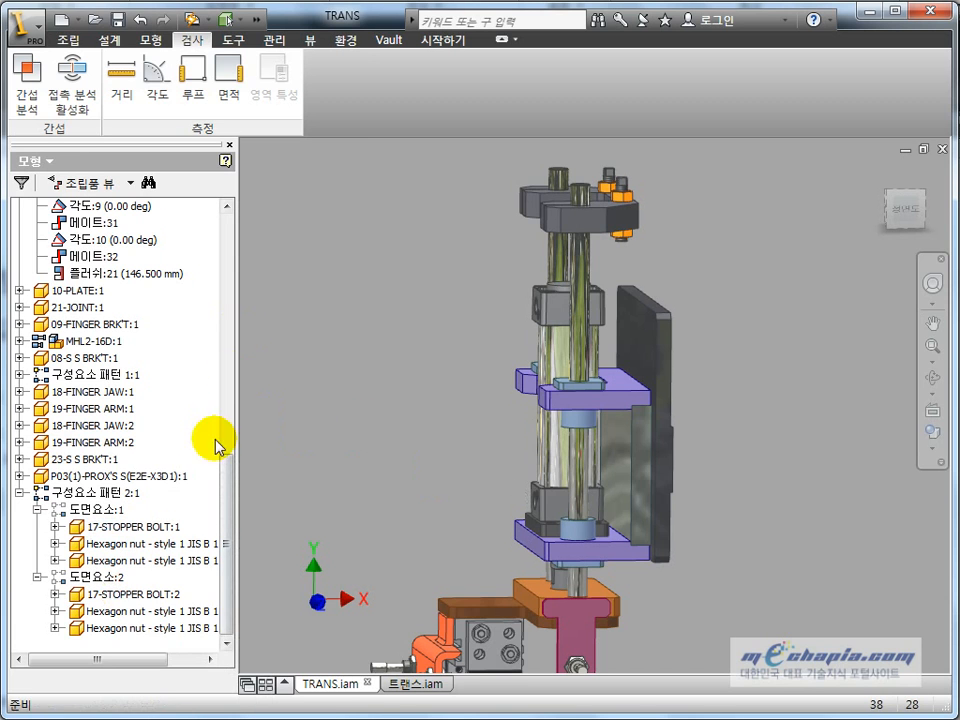
# Turn the Enabled state back on for the MB-Rod_40 cylinder rod, choosing to modify the design view representation.
pyautogui.moveTo(228, 494); pyautogui.dragTo(235, 328)
pyautogui.rightClick(165, 285)
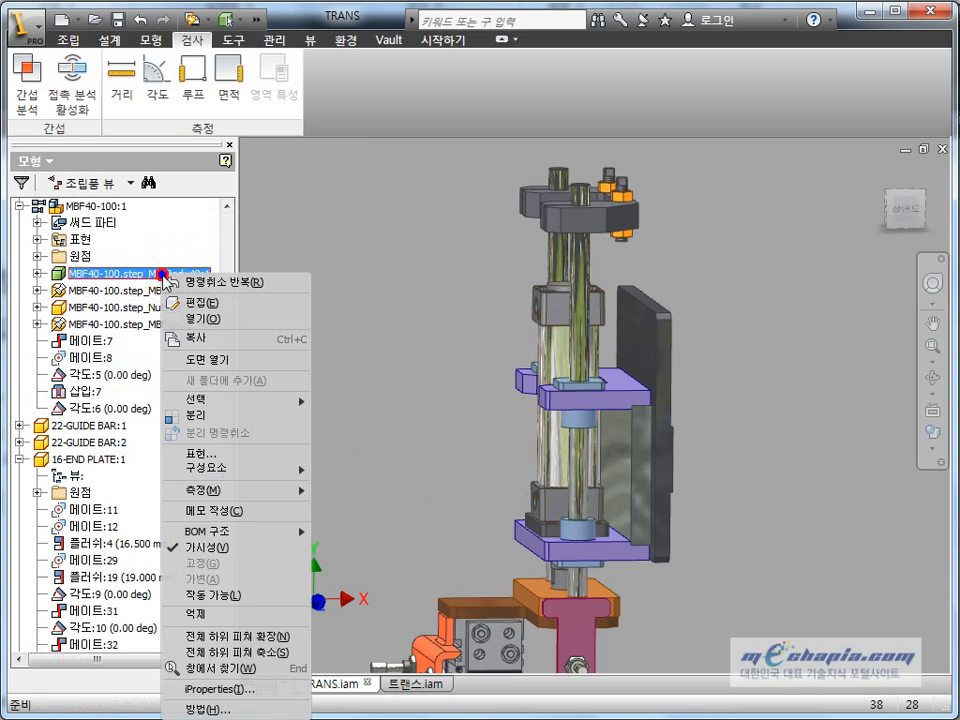
pyautogui.click(225, 596)
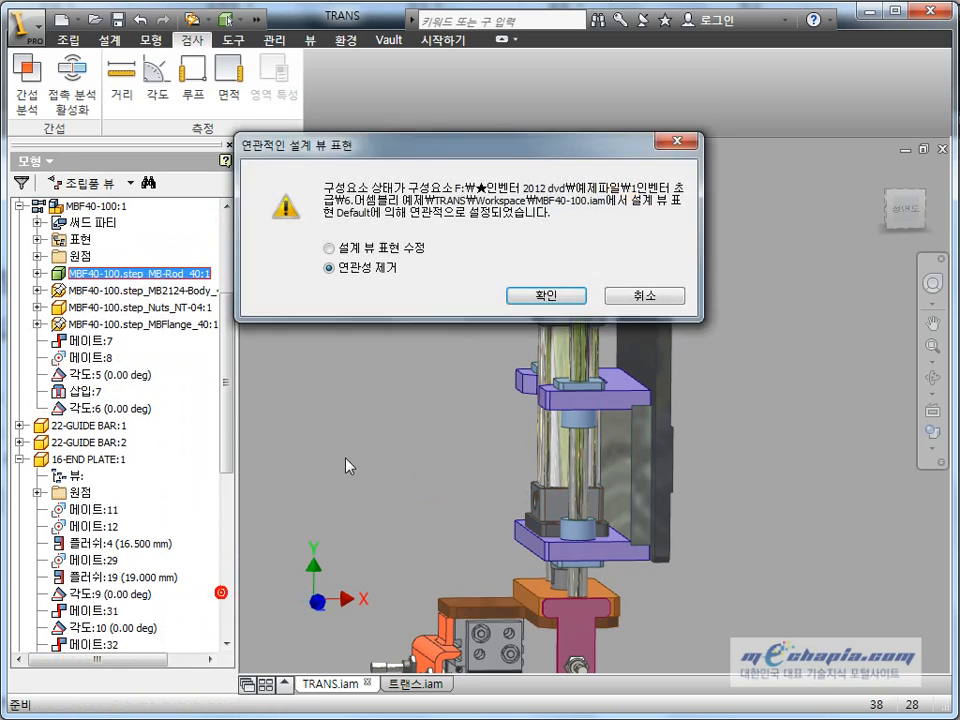
pyautogui.click(392, 252)
pyautogui.click(514, 296)
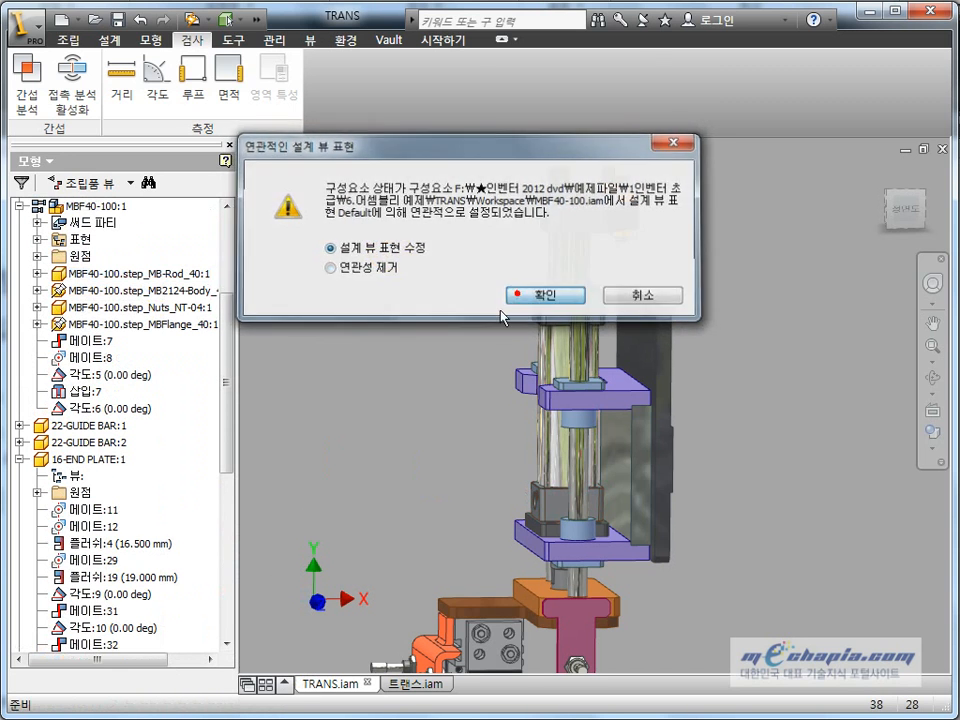
# Show the whole assembly in isometric view and open the drive settings of the end plate's 146.5 mm flush constraint.
pyautogui.keyDown('shift'); pyautogui.moveTo(392, 385); pyautogui.dragTo(283, 420, button='middle'); pyautogui.keyUp('shift')
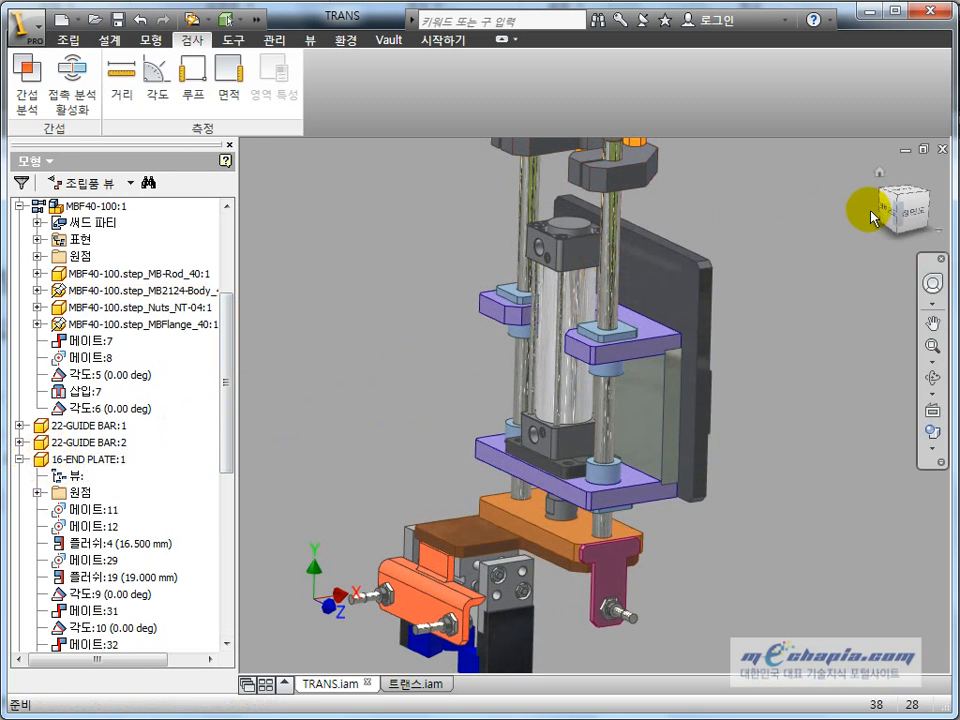
pyautogui.click(905, 203)
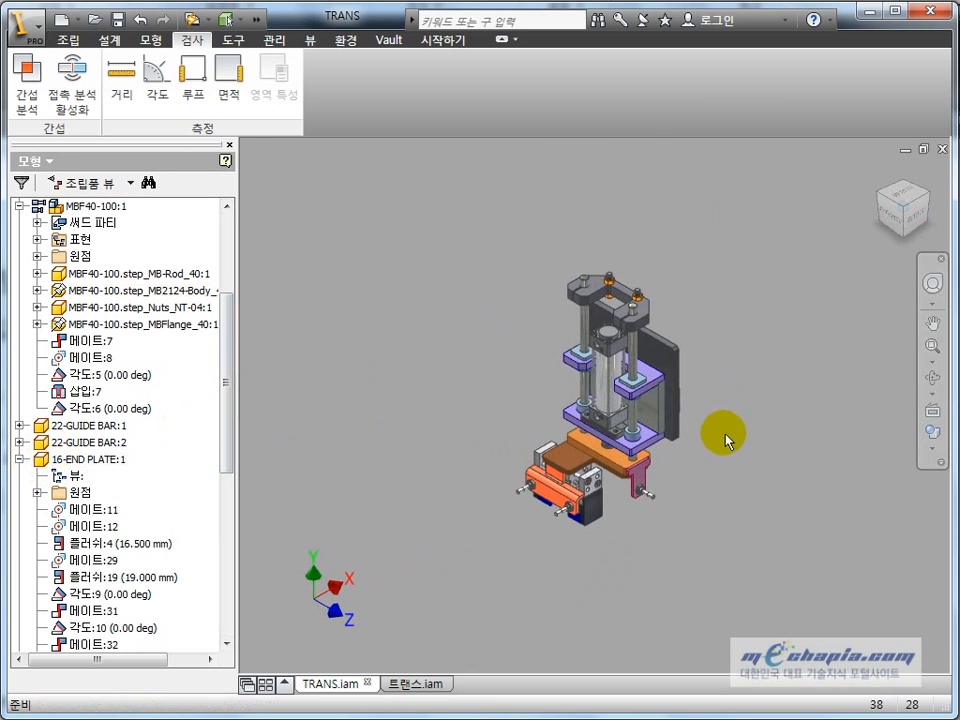
pyautogui.scroll(-4, 816, 341)
pyautogui.click(813, 356)
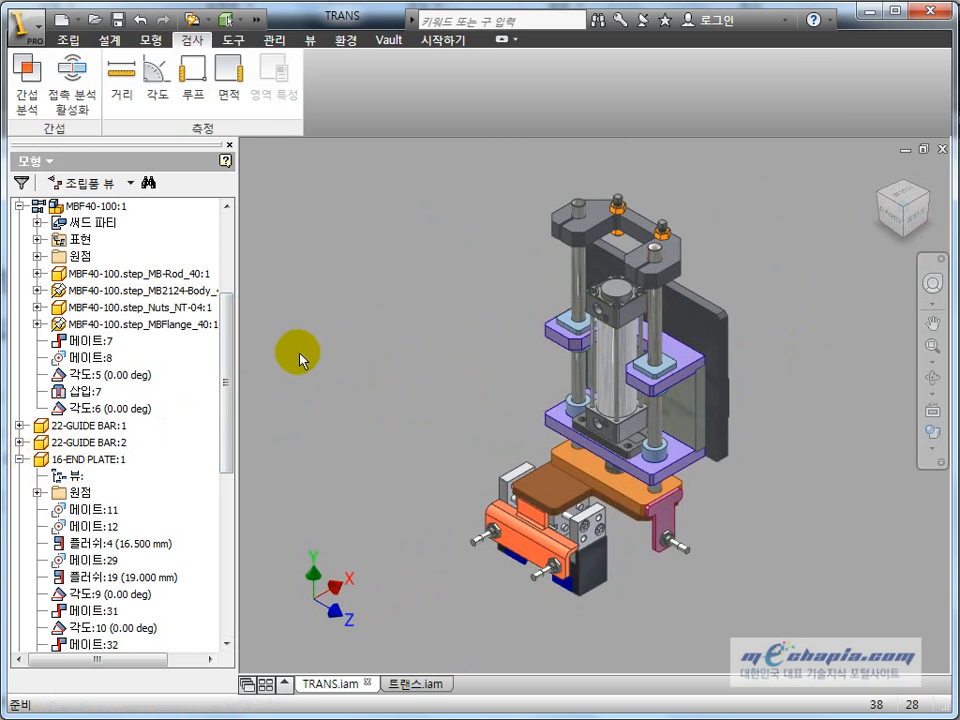
pyautogui.click(18, 205)
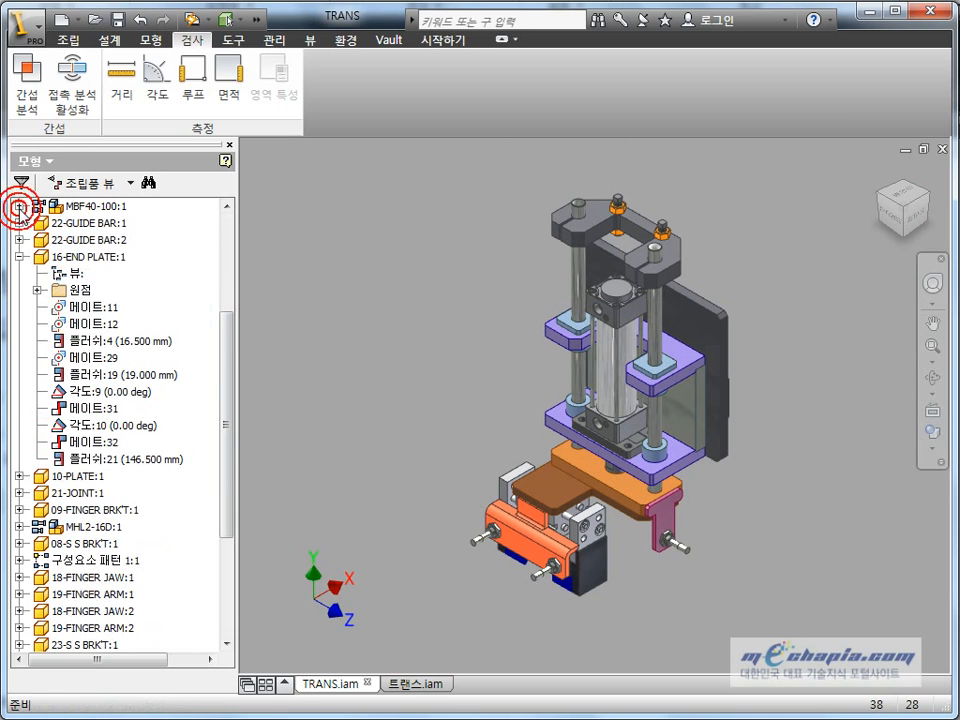
pyautogui.click(162, 460)
pyautogui.rightClick(162, 466)
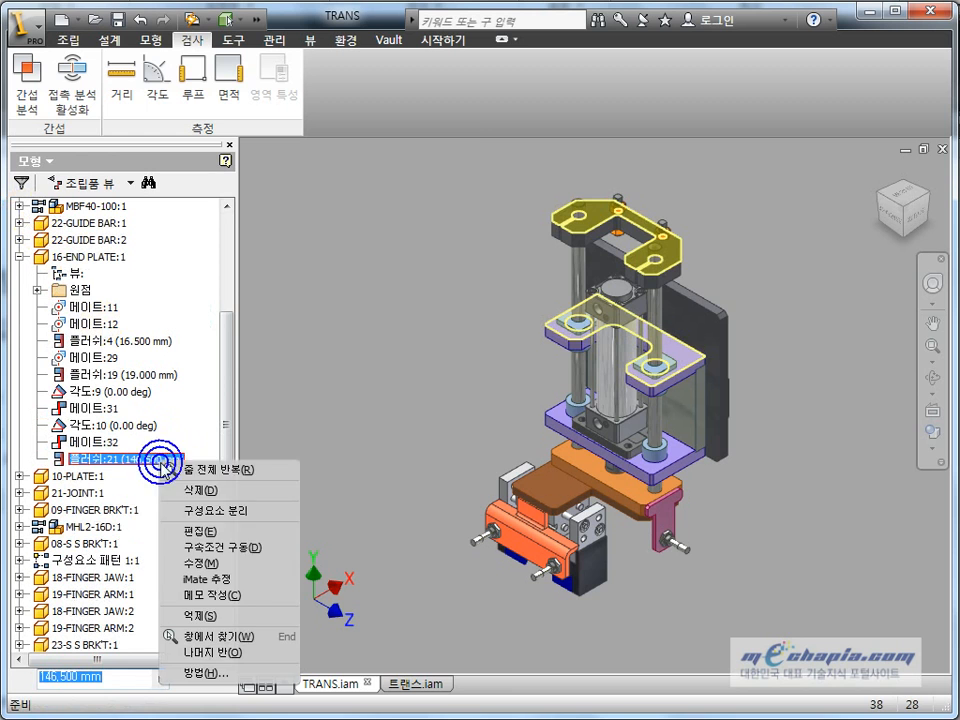
pyautogui.click(231, 545)
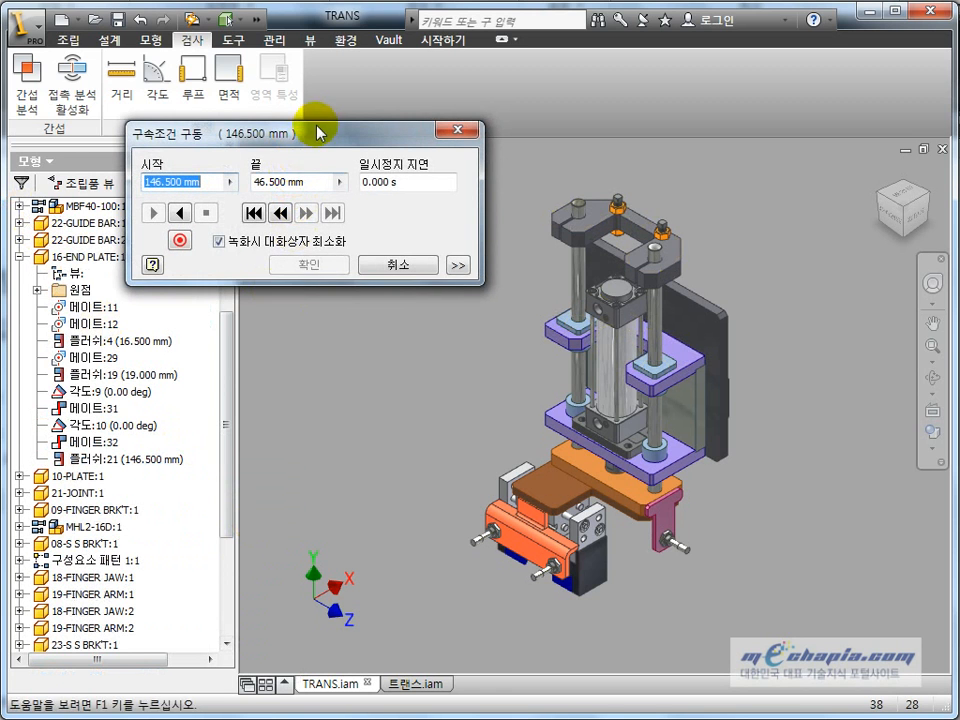
# Set the drive's repetitions to 2 and drive the end plate from 146.5 mm toward 46.5 mm with collision detection enabled.
pyautogui.moveTo(317, 127); pyautogui.dragTo(269, 127)
pyautogui.click(412, 265)
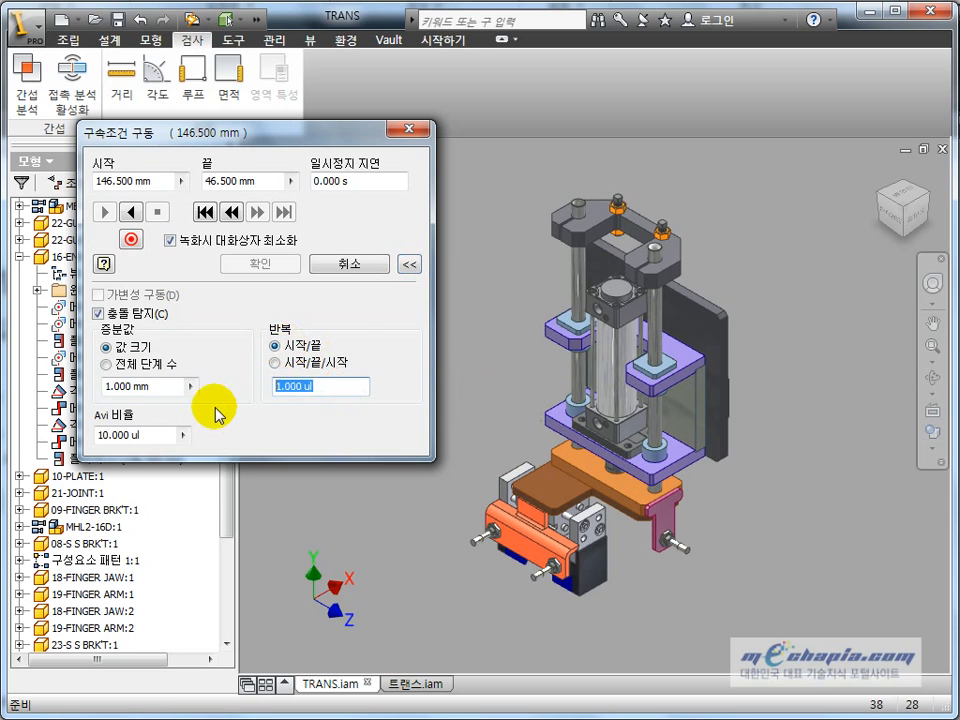
pyautogui.write('2')
pyautogui.click(131, 212)
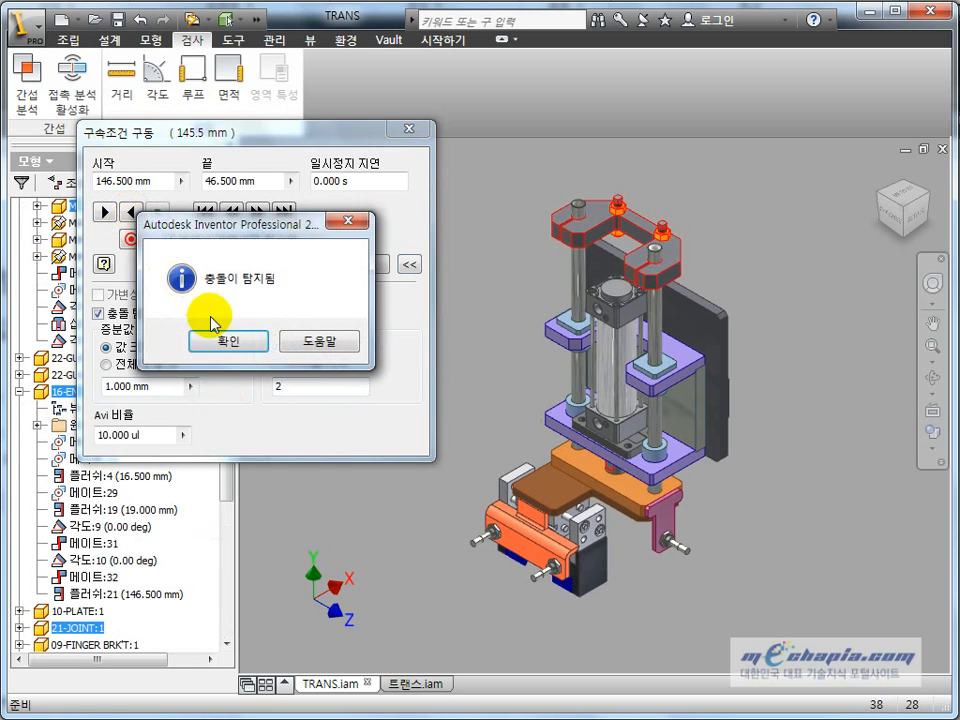
pyautogui.click(226, 338)
# Disable collision detection and run the stroke with start/end repetition, then with start/end/start repetition, using 2 repetitions.
pyautogui.click(131, 212)
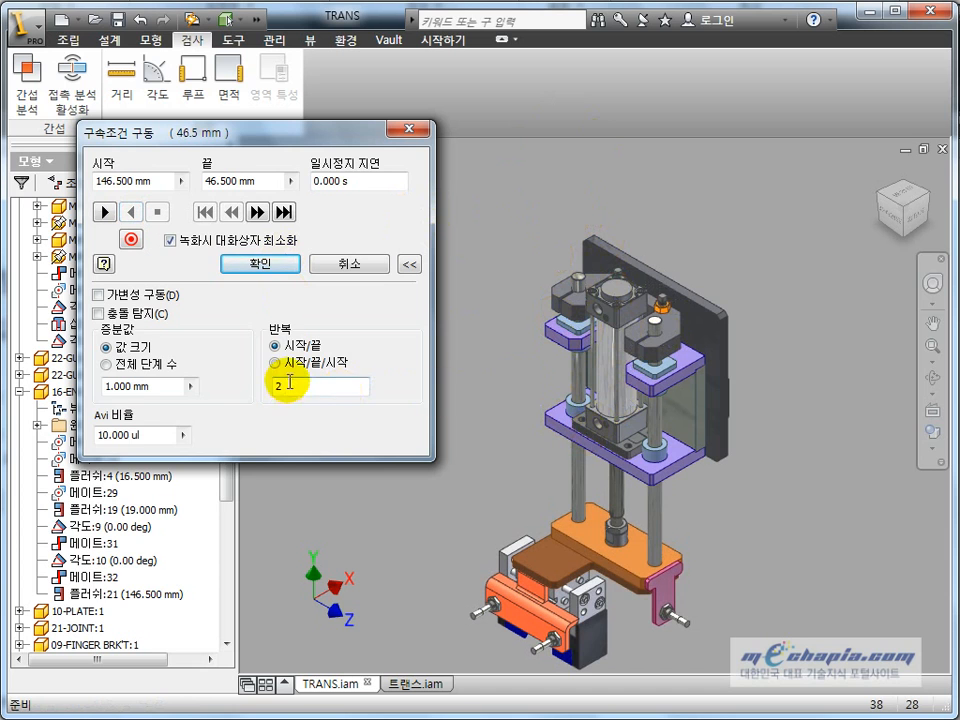
pyautogui.click(104, 212)
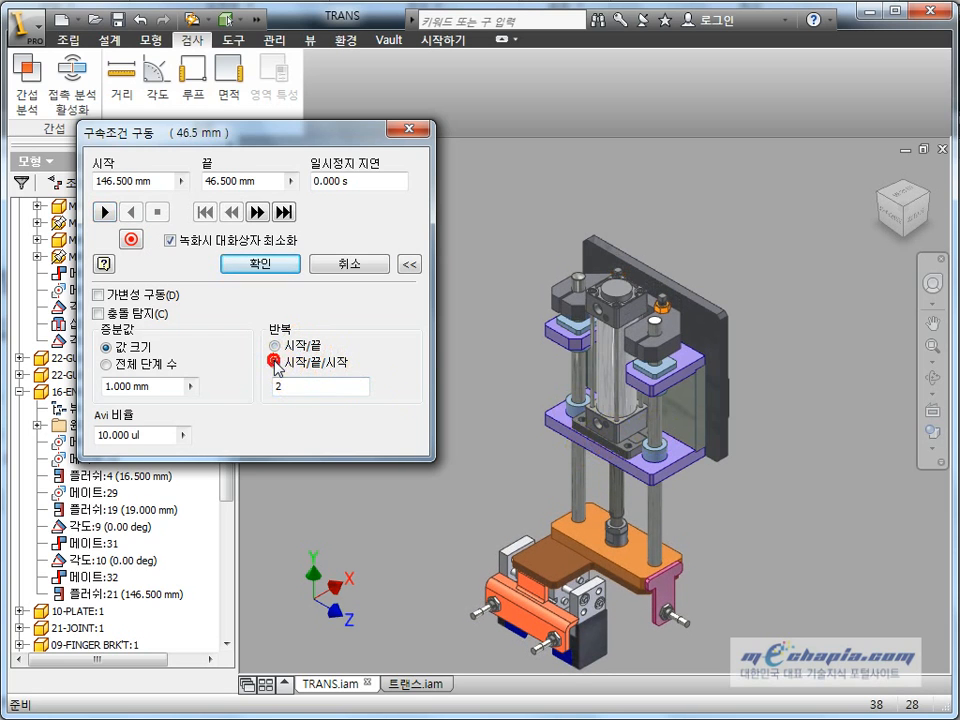
pyautogui.click(105, 212)
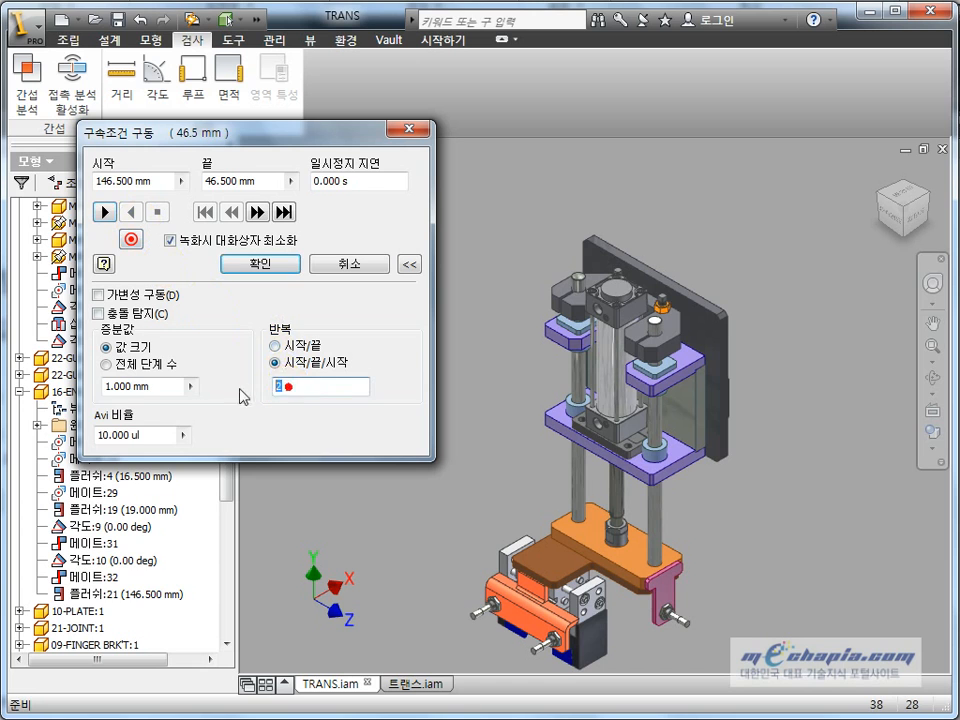
pyautogui.click(105, 212)
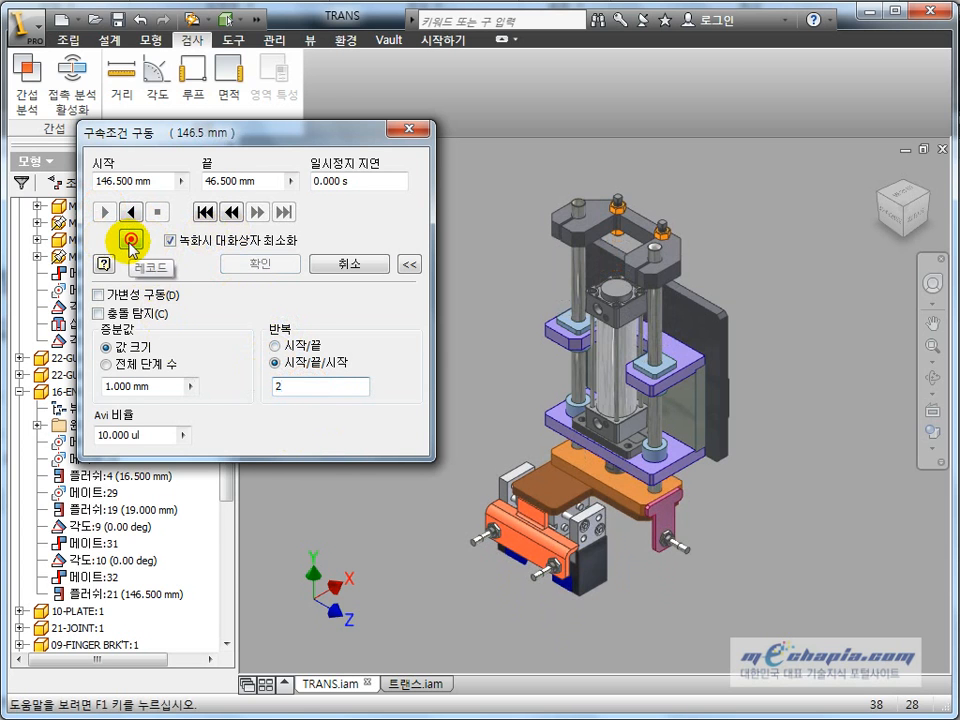
# Set up recording of the drive animation to an AVI file named constraint in the TRANS Workspace folder.
pyautogui.click(130, 241)
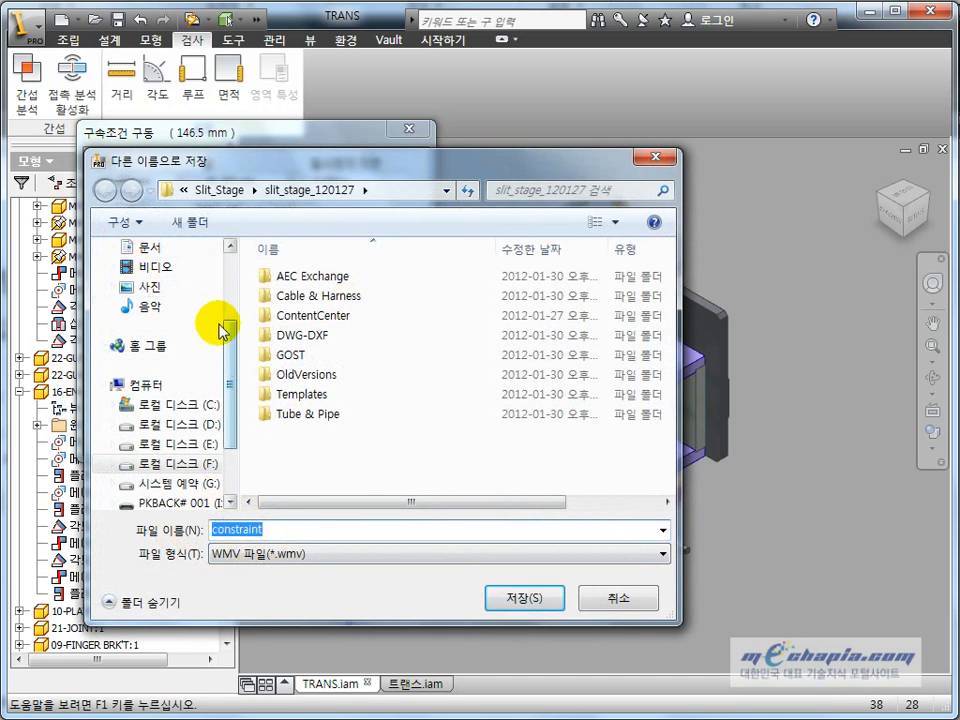
pyautogui.click(277, 557)
pyautogui.click(250, 587)
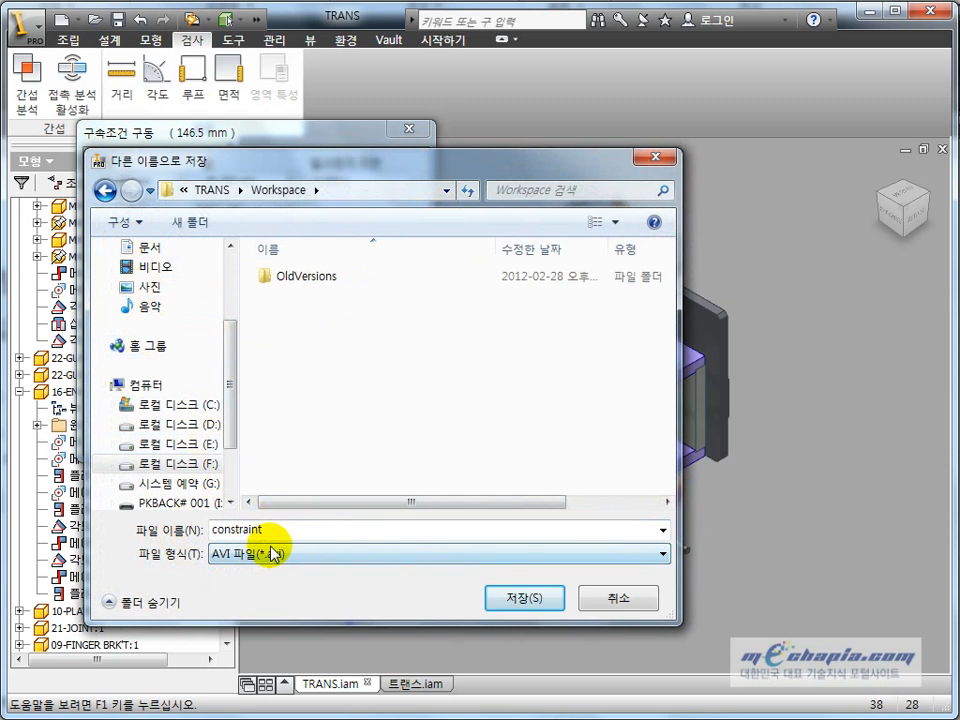
pyautogui.click(512, 599)
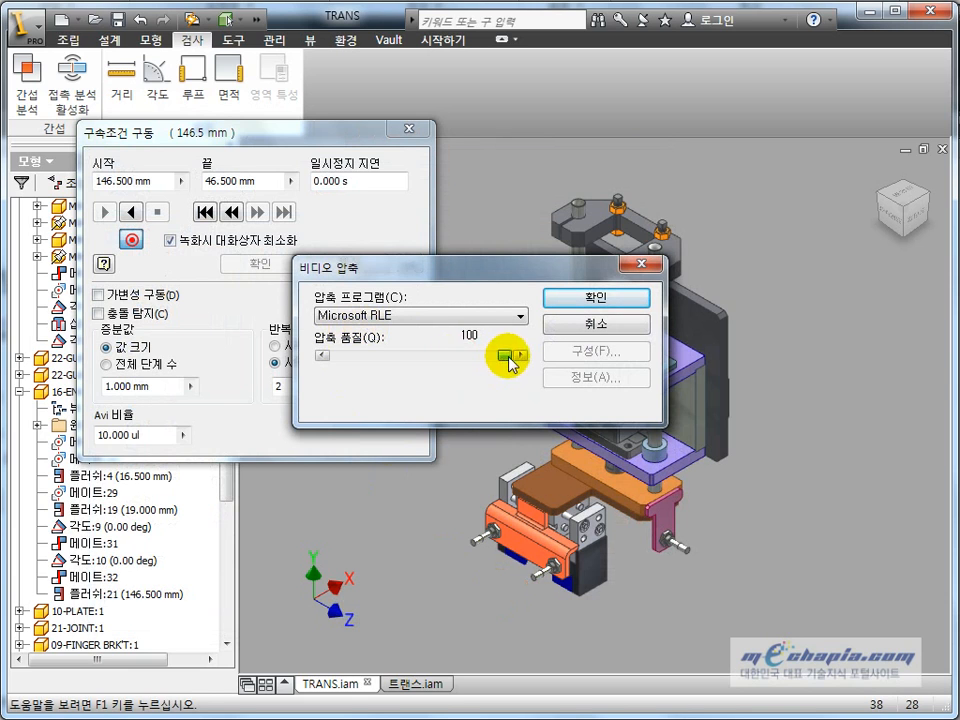
# Choose Microsoft Video 1 as the video compression and record the end plate's stroke from 146.5 mm to 46.5 mm and back.
pyautogui.click(427, 316)
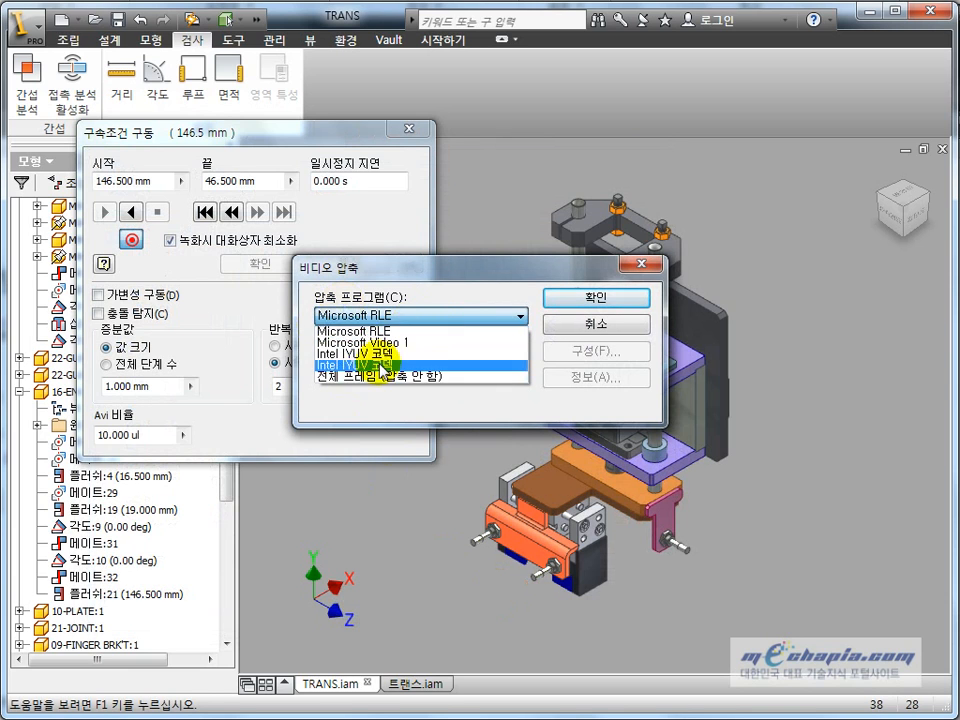
pyautogui.click(400, 342)
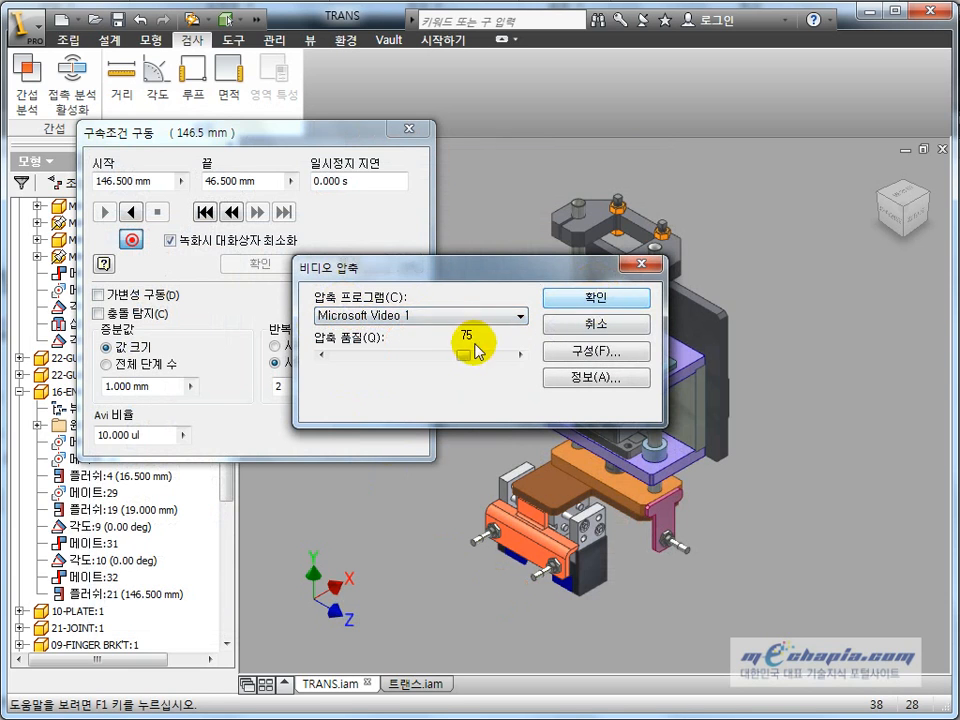
pyautogui.click(594, 300)
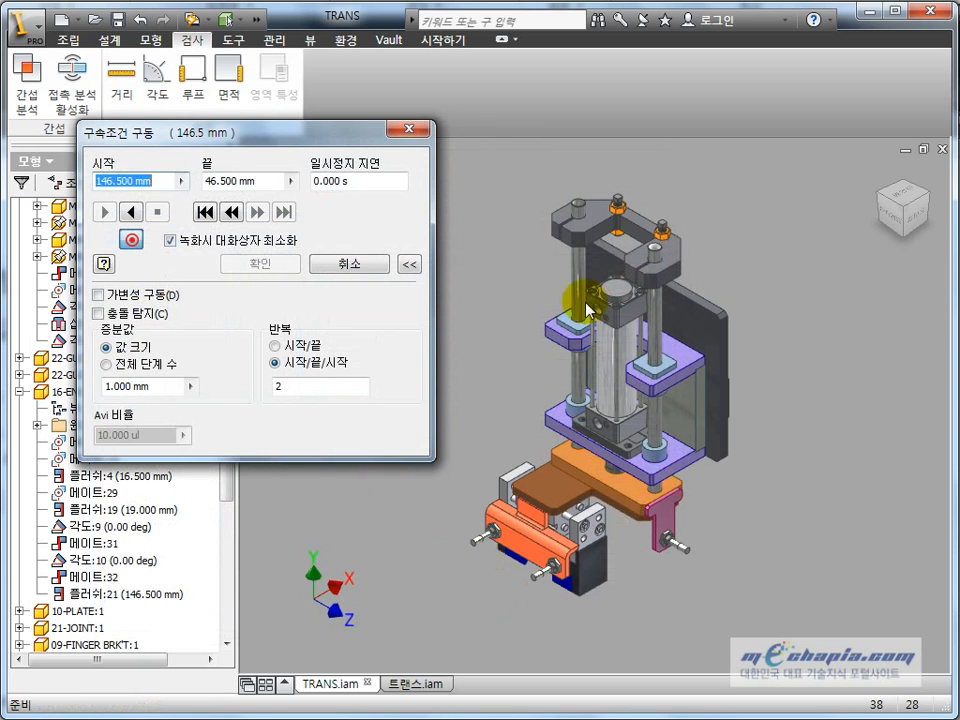
pyautogui.click(133, 213)
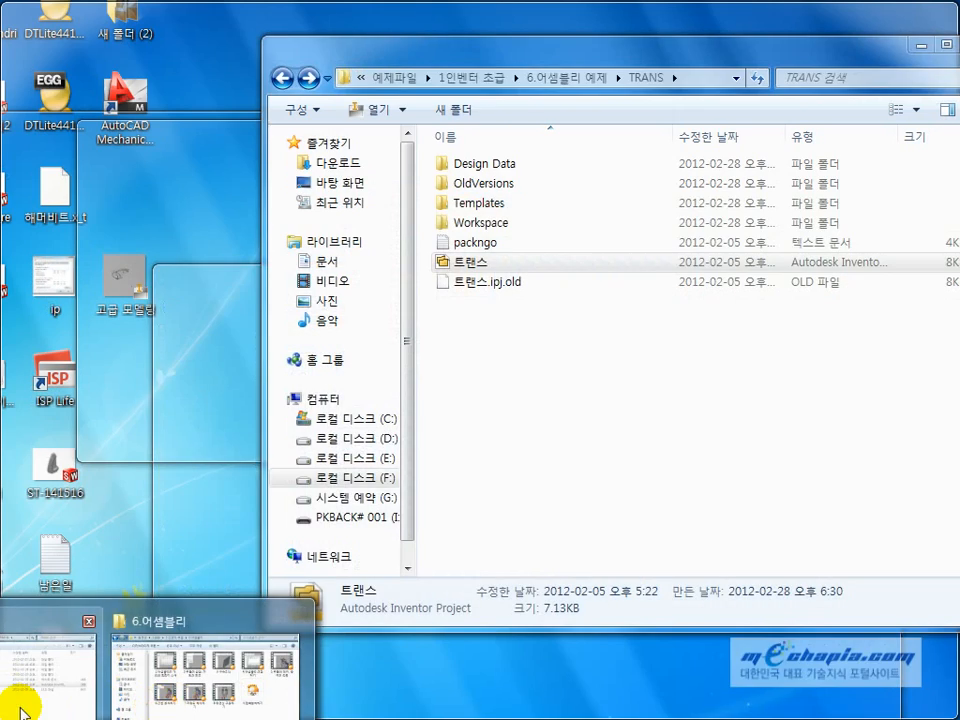
# Switch to File Explorer, check the constraint AVI file in the TRANS Workspace folder, and return to Inventor.
pyautogui.click(20, 712)
pyautogui.doubleClick(485, 220)
pyautogui.click(487, 420)
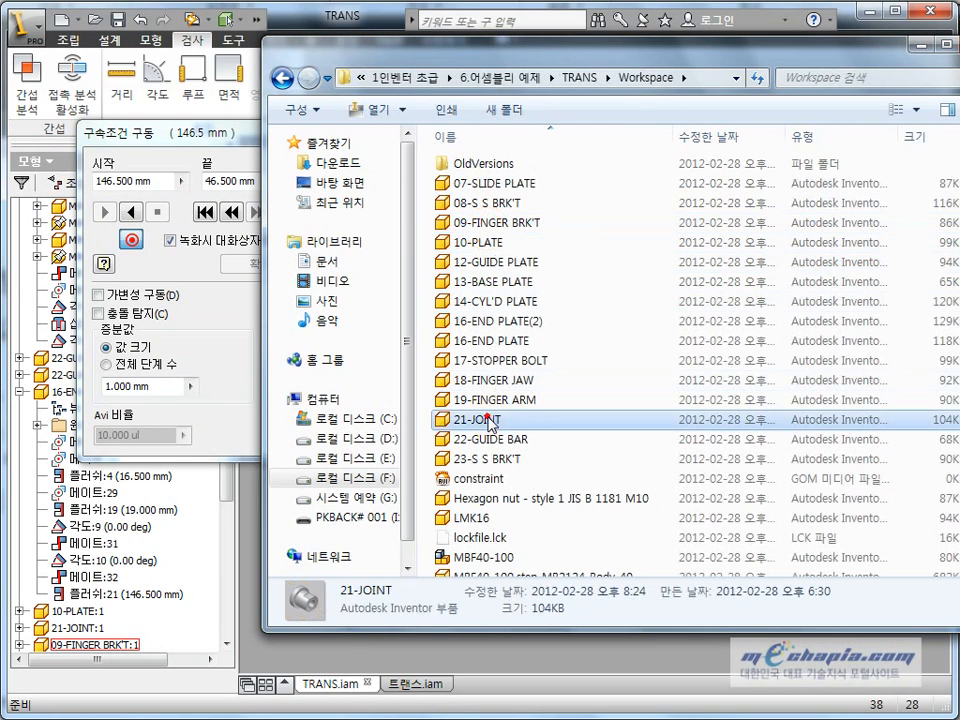
pyautogui.click(476, 482)
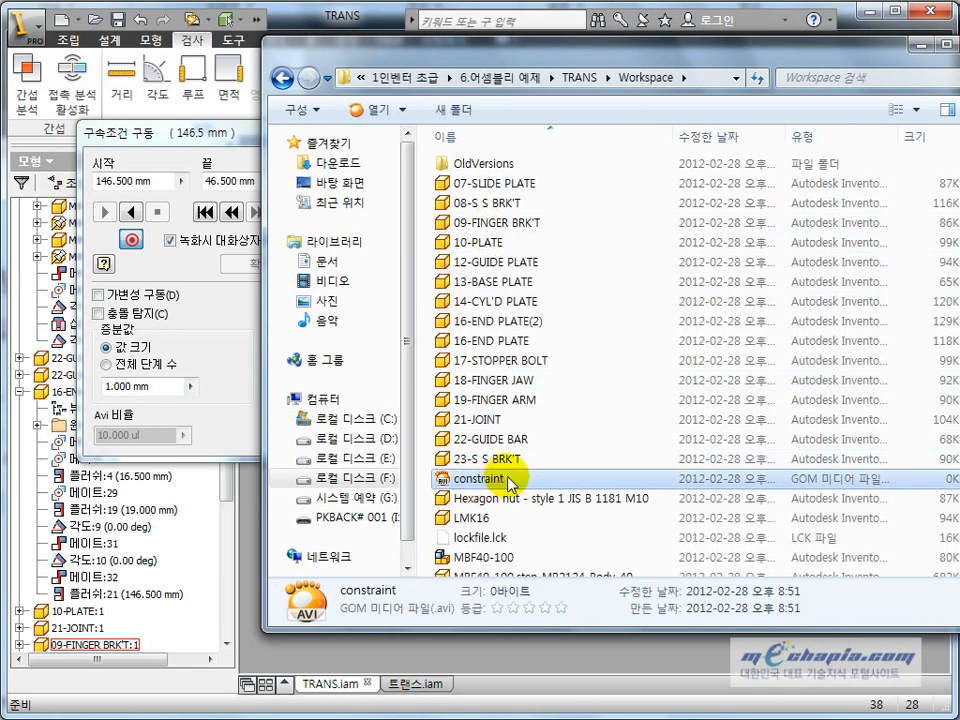
pyautogui.scroll(-3, 454, 549)
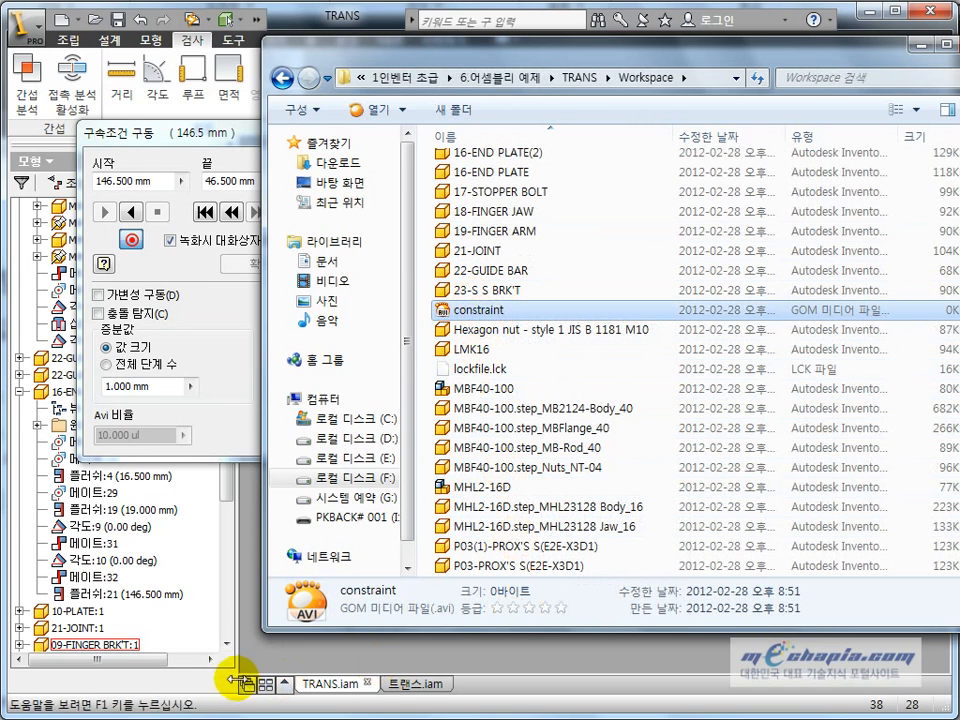
pyautogui.click(921, 45)
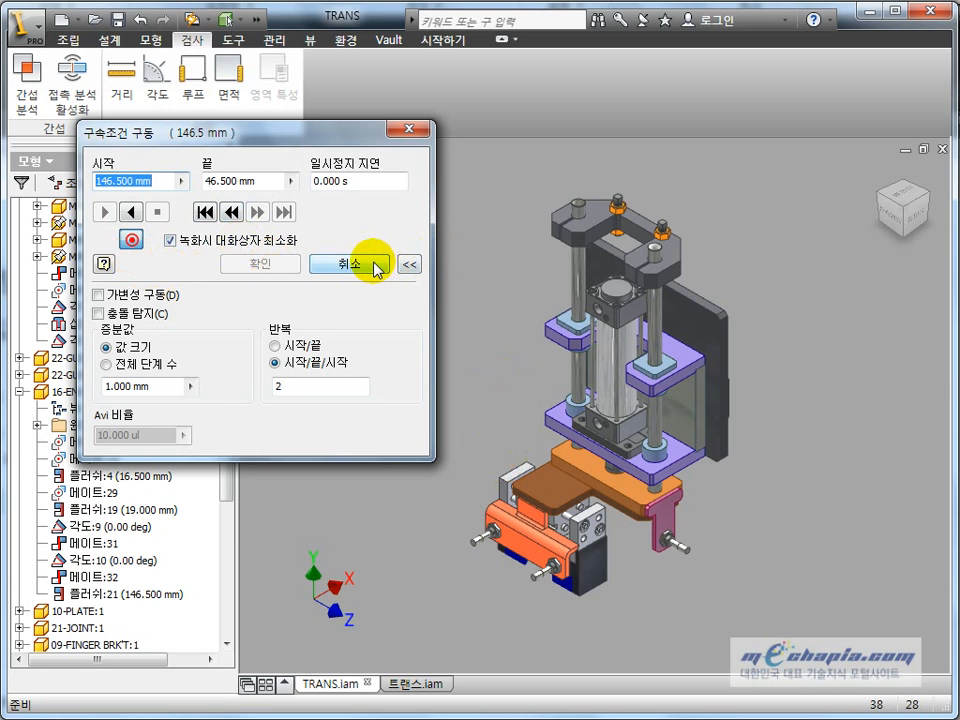
# Stop the recording and run the end plate's stroke again from 146.5 mm toward 46.5 mm.
pyautogui.click(131, 239)
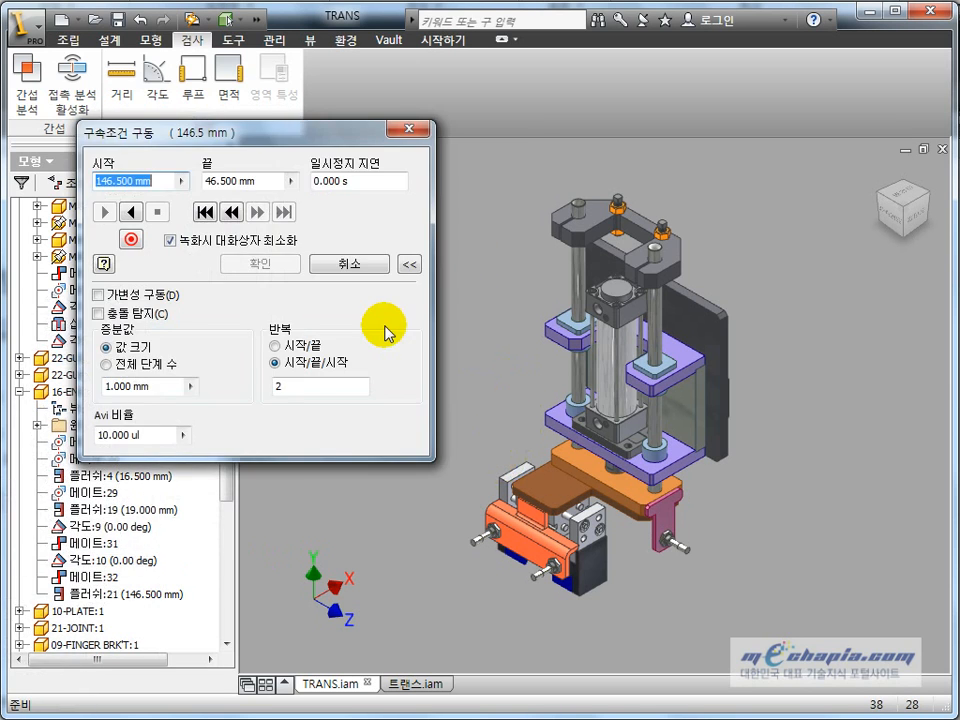
pyautogui.click(139, 209)
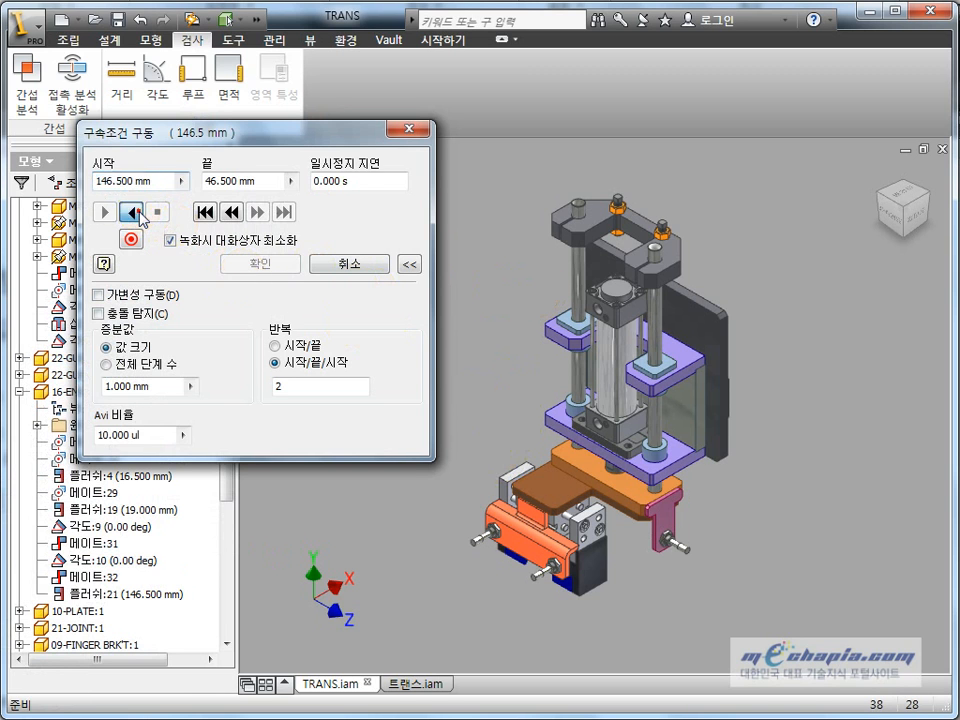